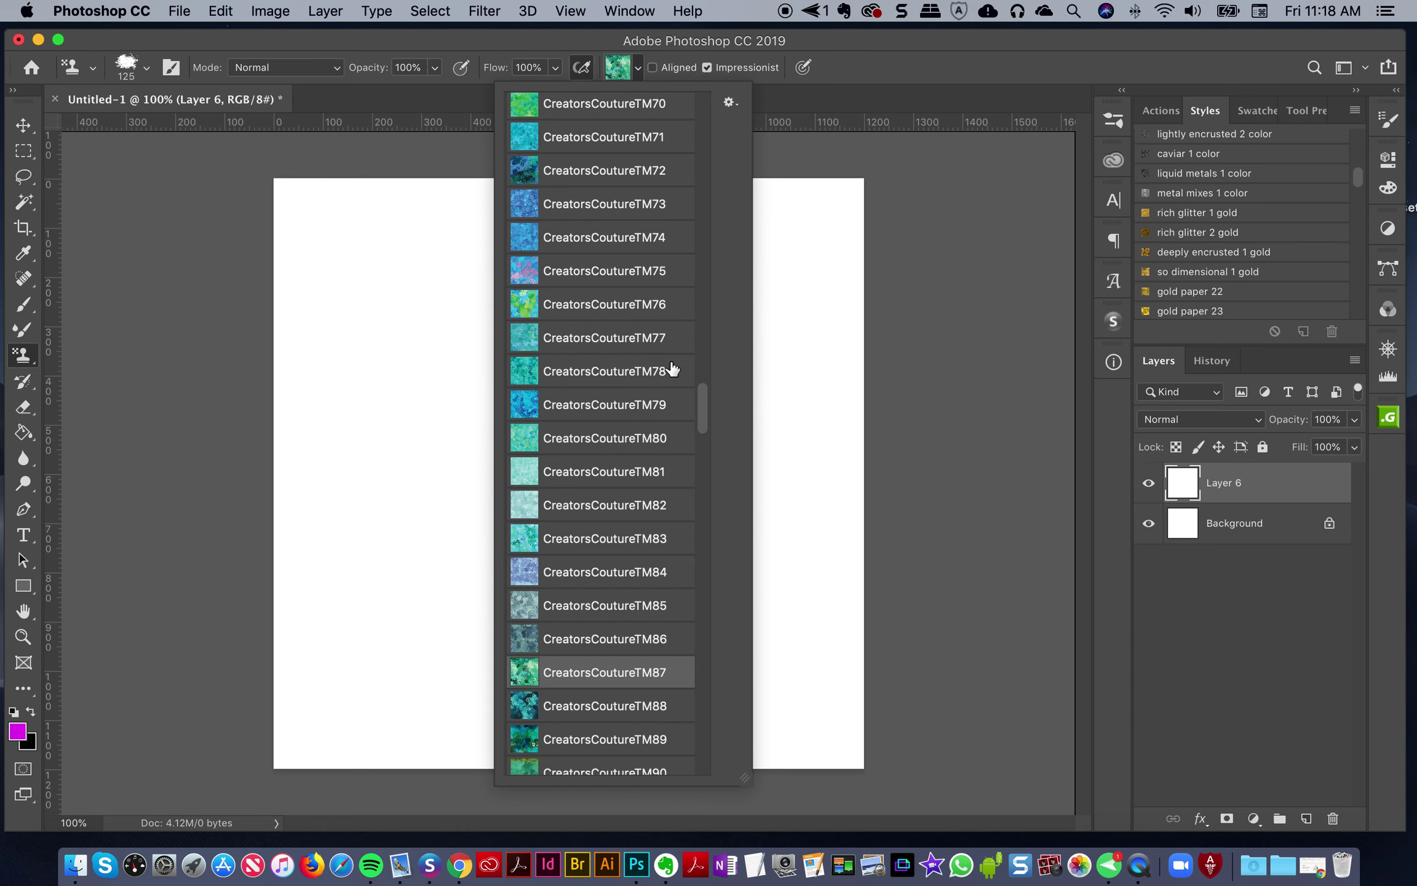
# Step: Select the Pattern Stamp Tool and open its pattern picker
pyautogui.click(612, 67)
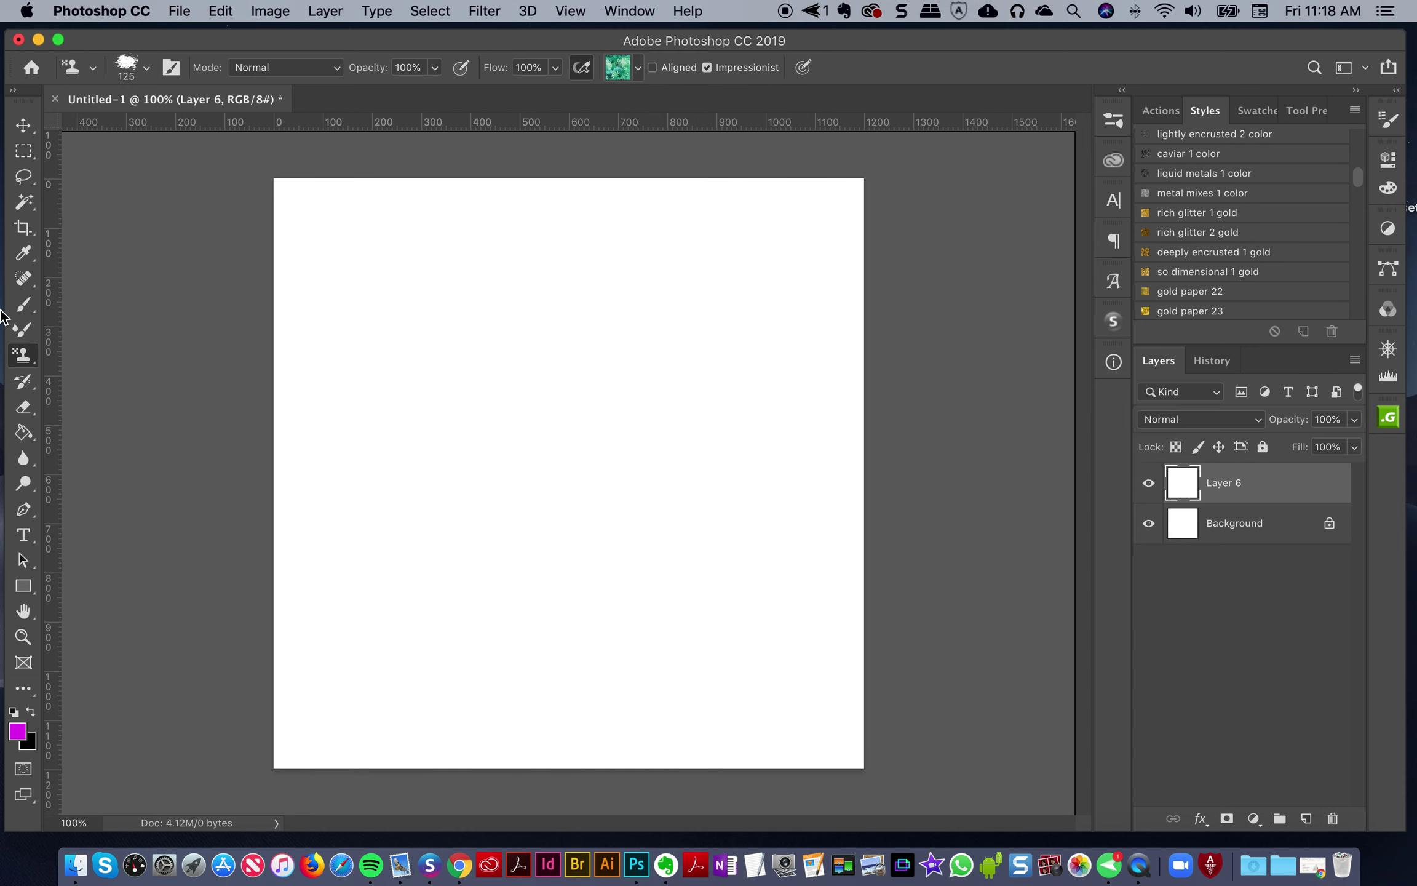
pyautogui.rightClick(23, 356)
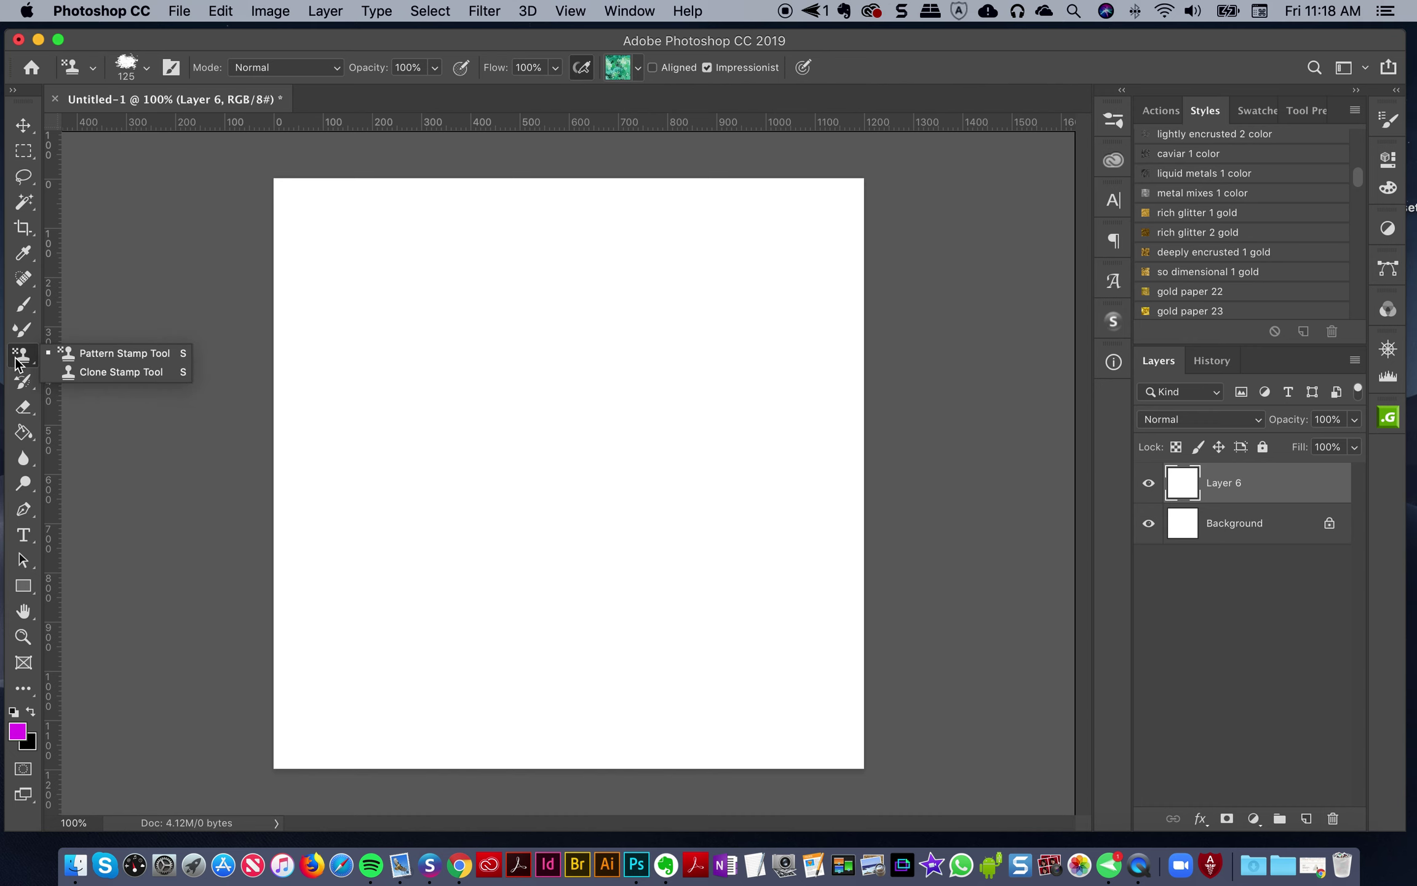
pyautogui.click(79, 354)
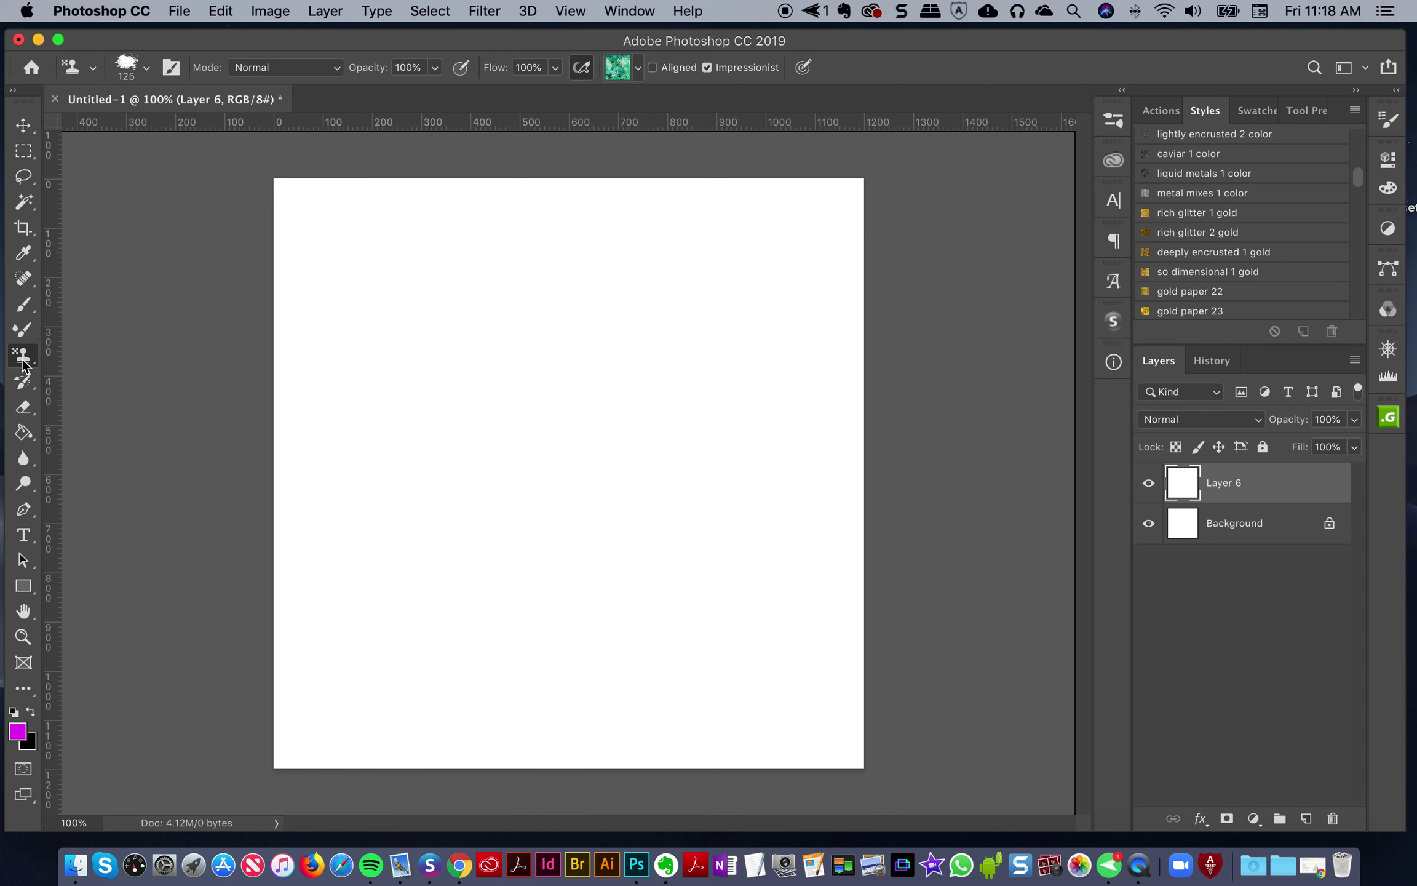
pyautogui.click(617, 68)
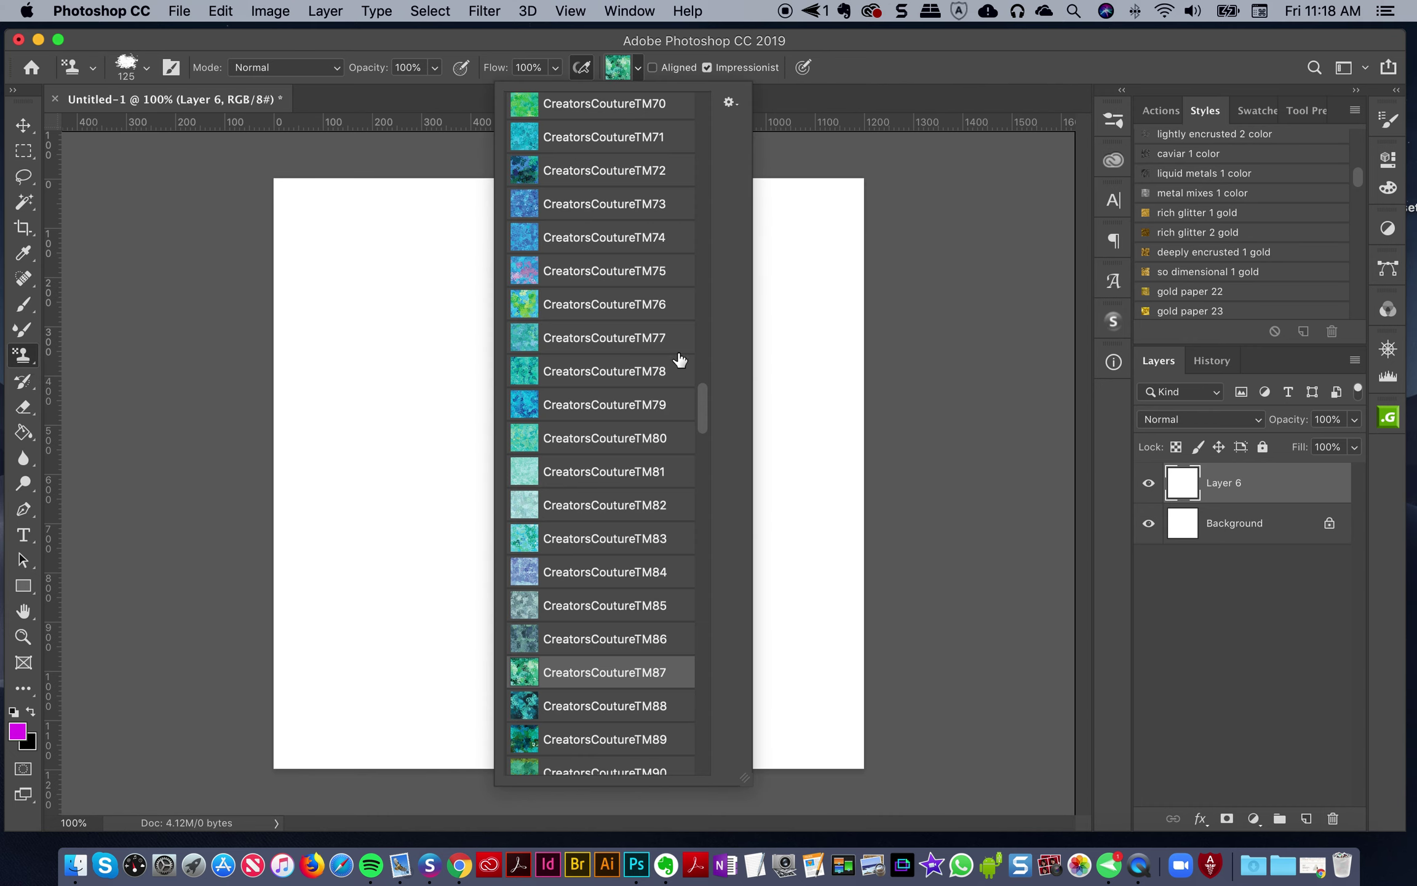
# Step: Examine the start of the loaded pattern list, from the paper and accent patterns to the first CreatorsCouture swatches
pyautogui.scroll(3, 703, 386)
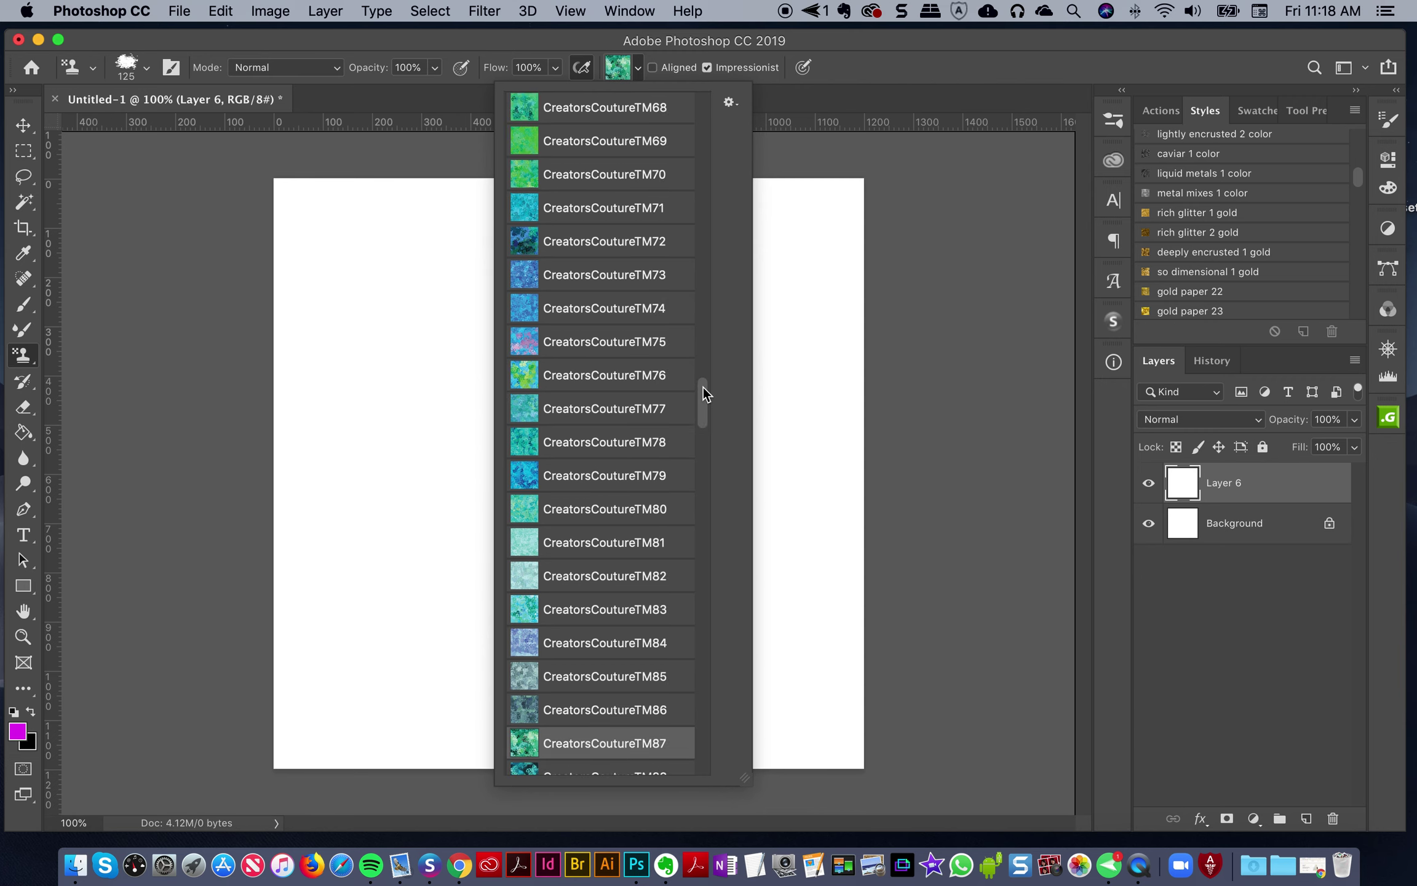
pyautogui.moveTo(703, 388); pyautogui.dragTo(686, 111)
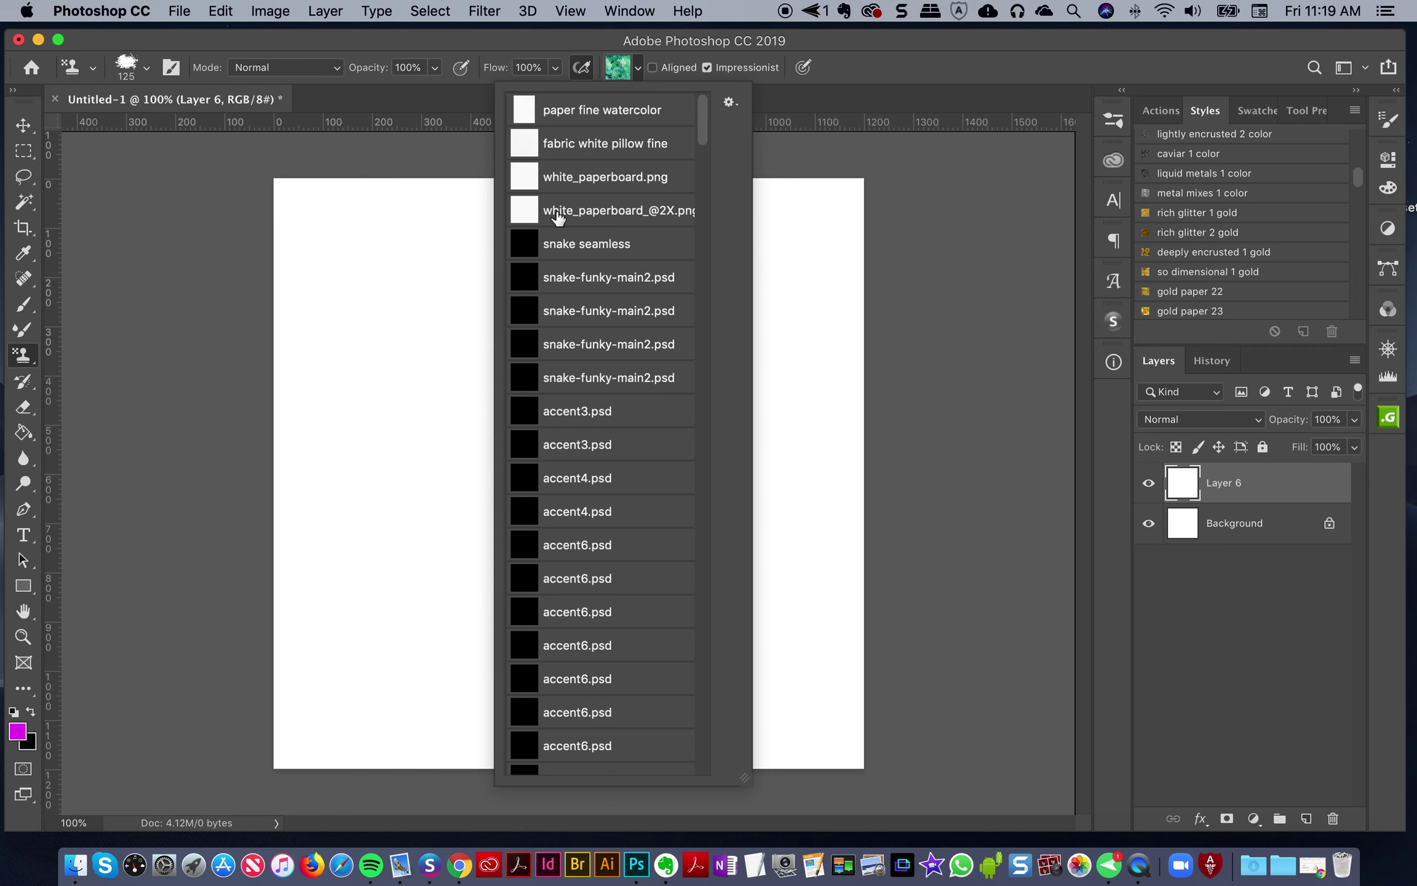
pyautogui.scroll(-3, 571, 241)
pyautogui.scroll(-12, 571, 241)
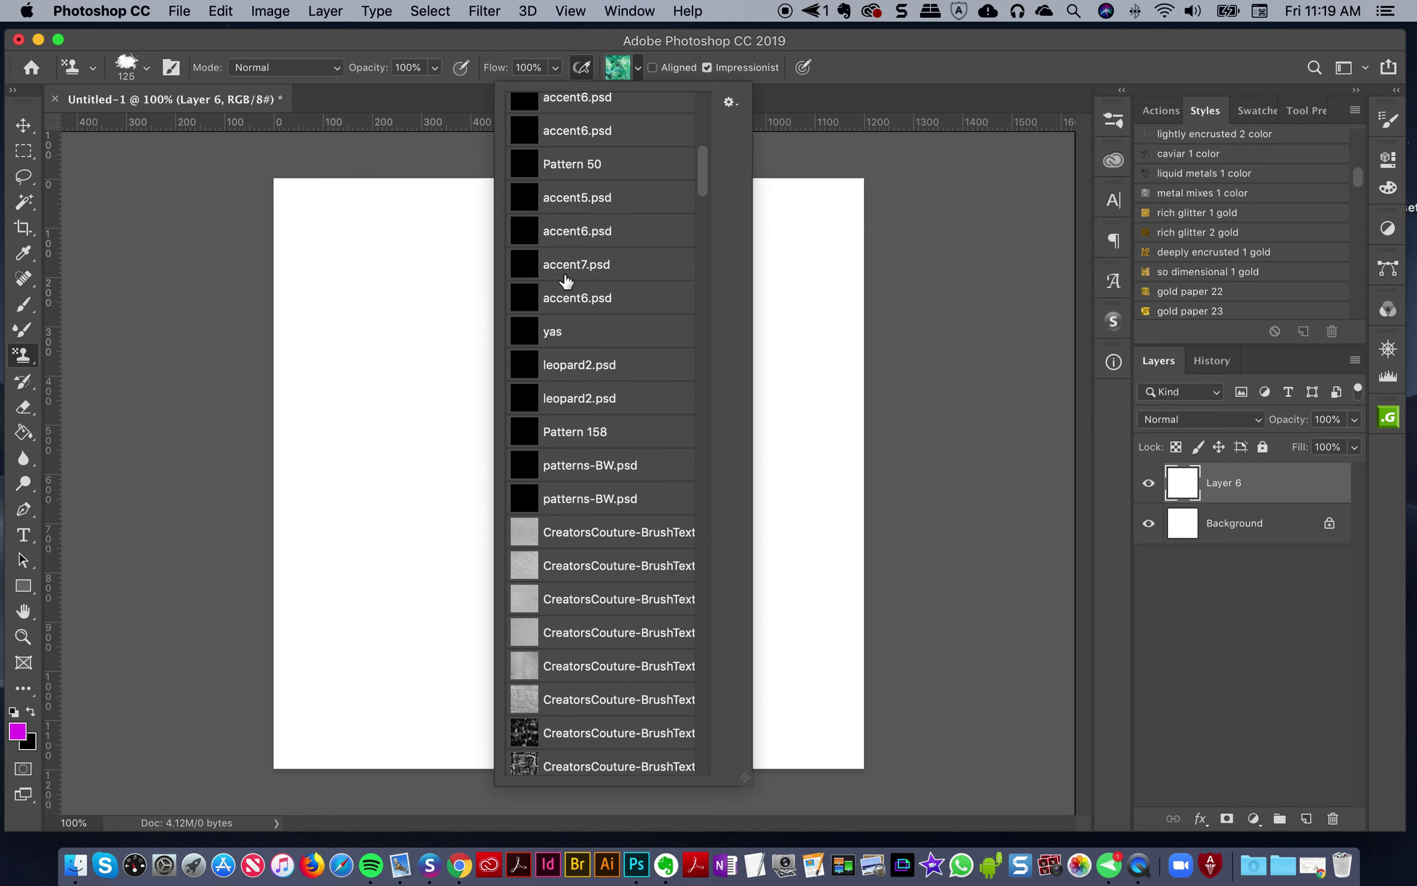
pyautogui.scroll(-8, 598, 300)
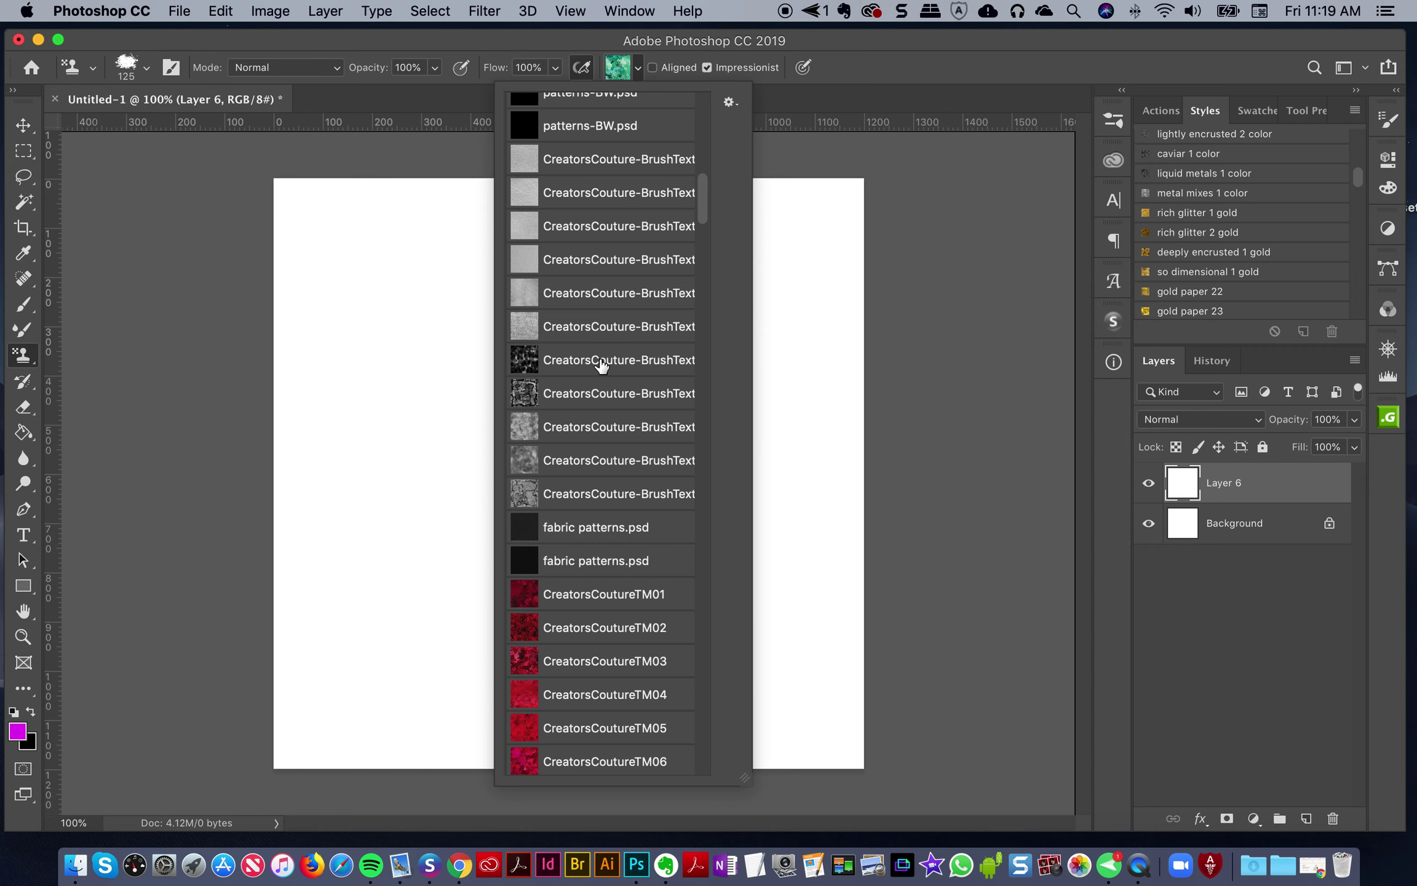
pyautogui.scroll(2, 561, 222)
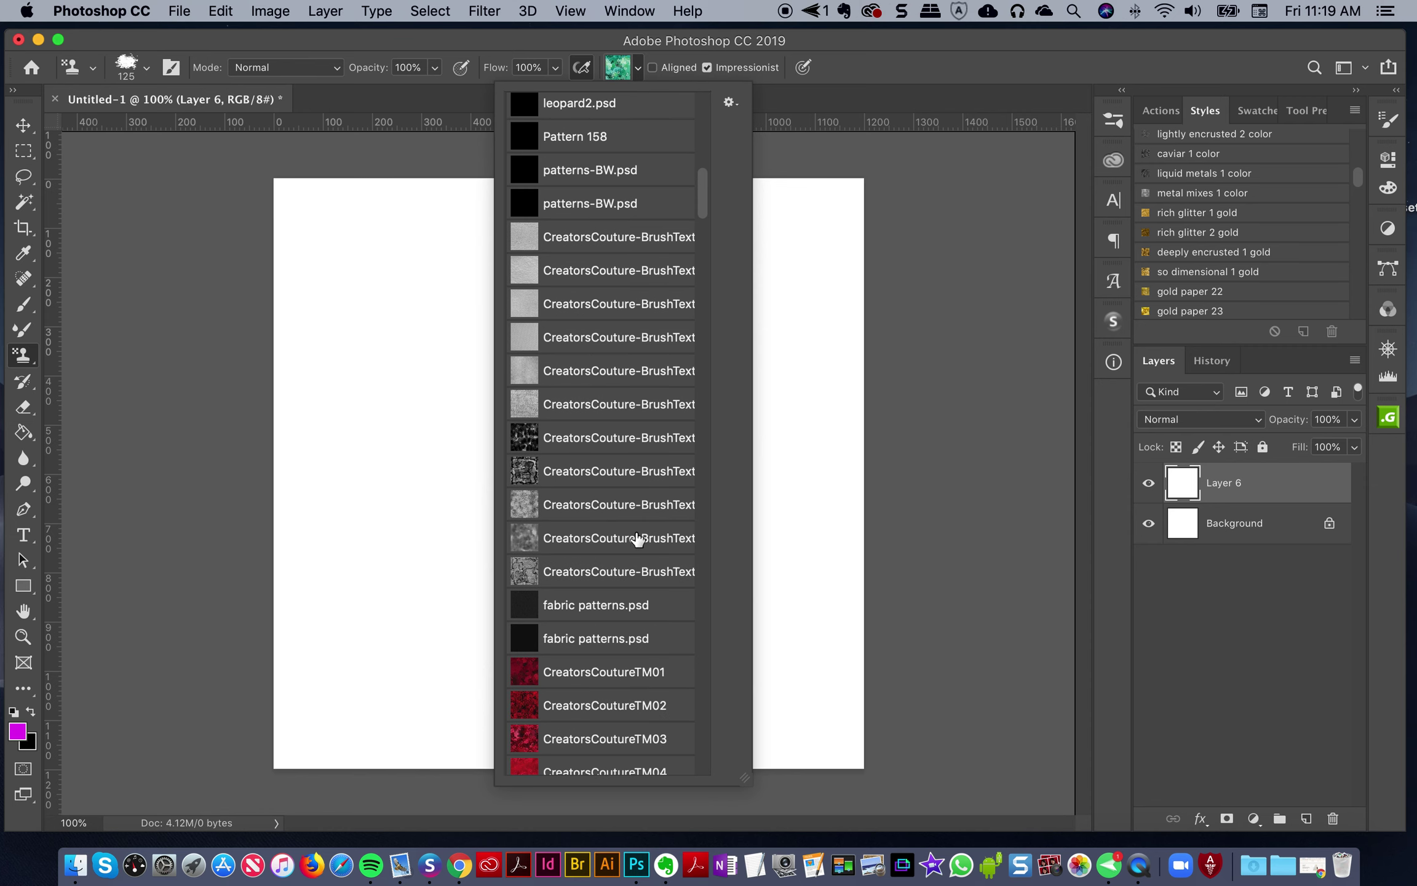
pyautogui.scroll(6, 637, 539)
pyautogui.scroll(5, 637, 539)
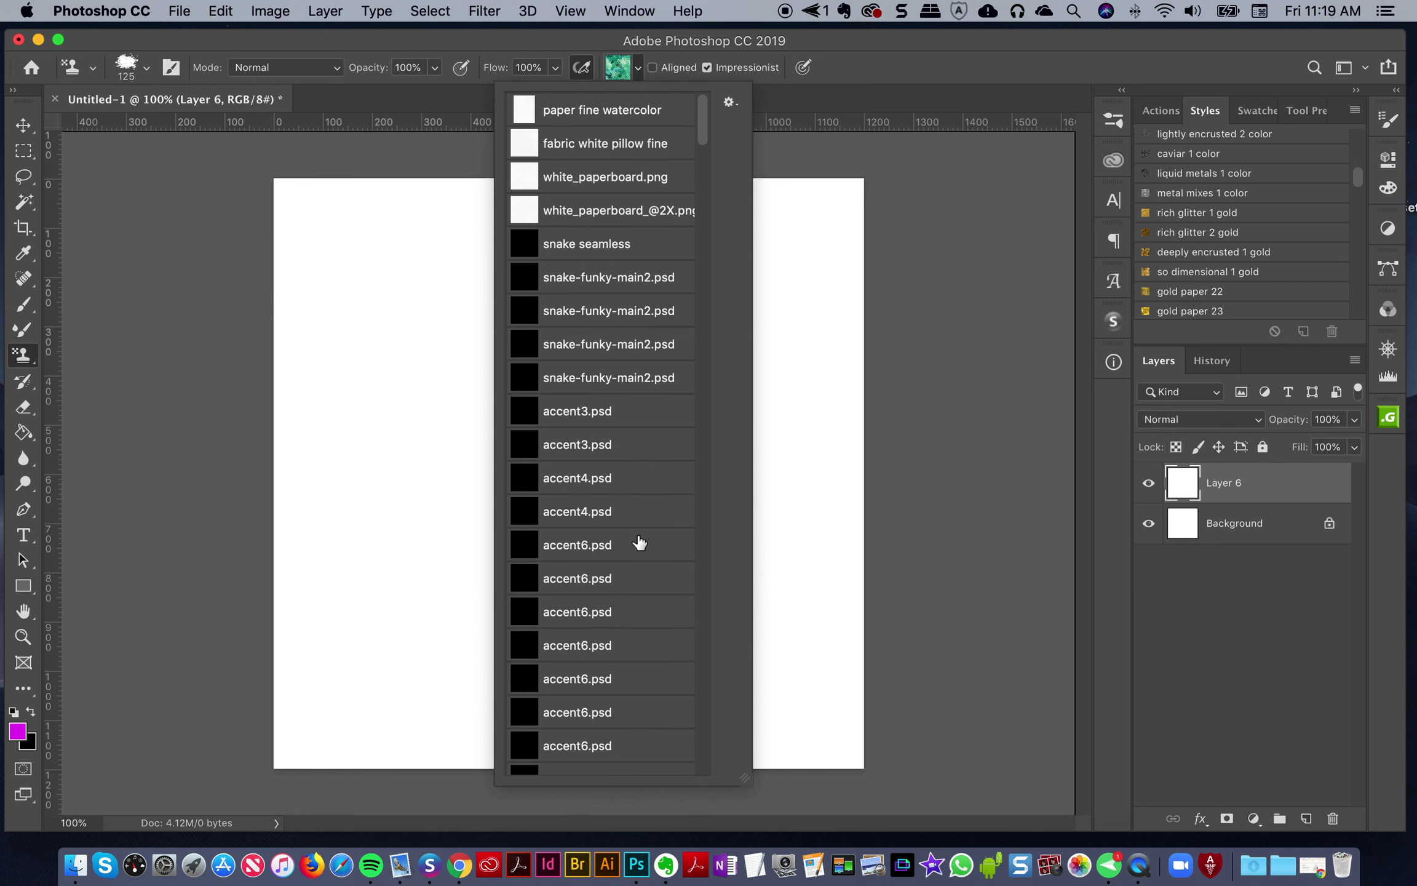
pyautogui.scroll(-6, 639, 544)
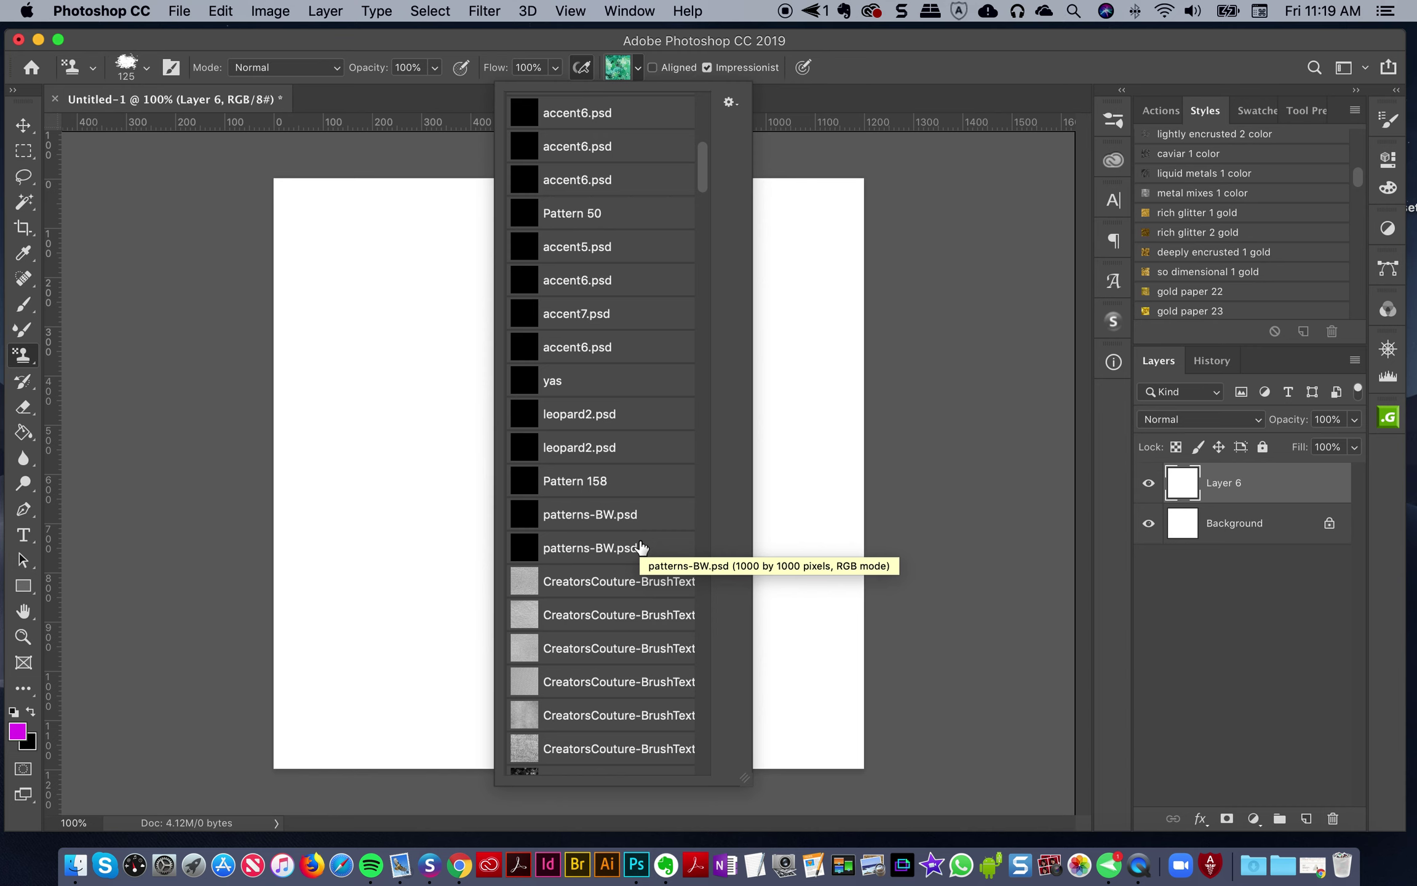
pyautogui.scroll(2, 641, 546)
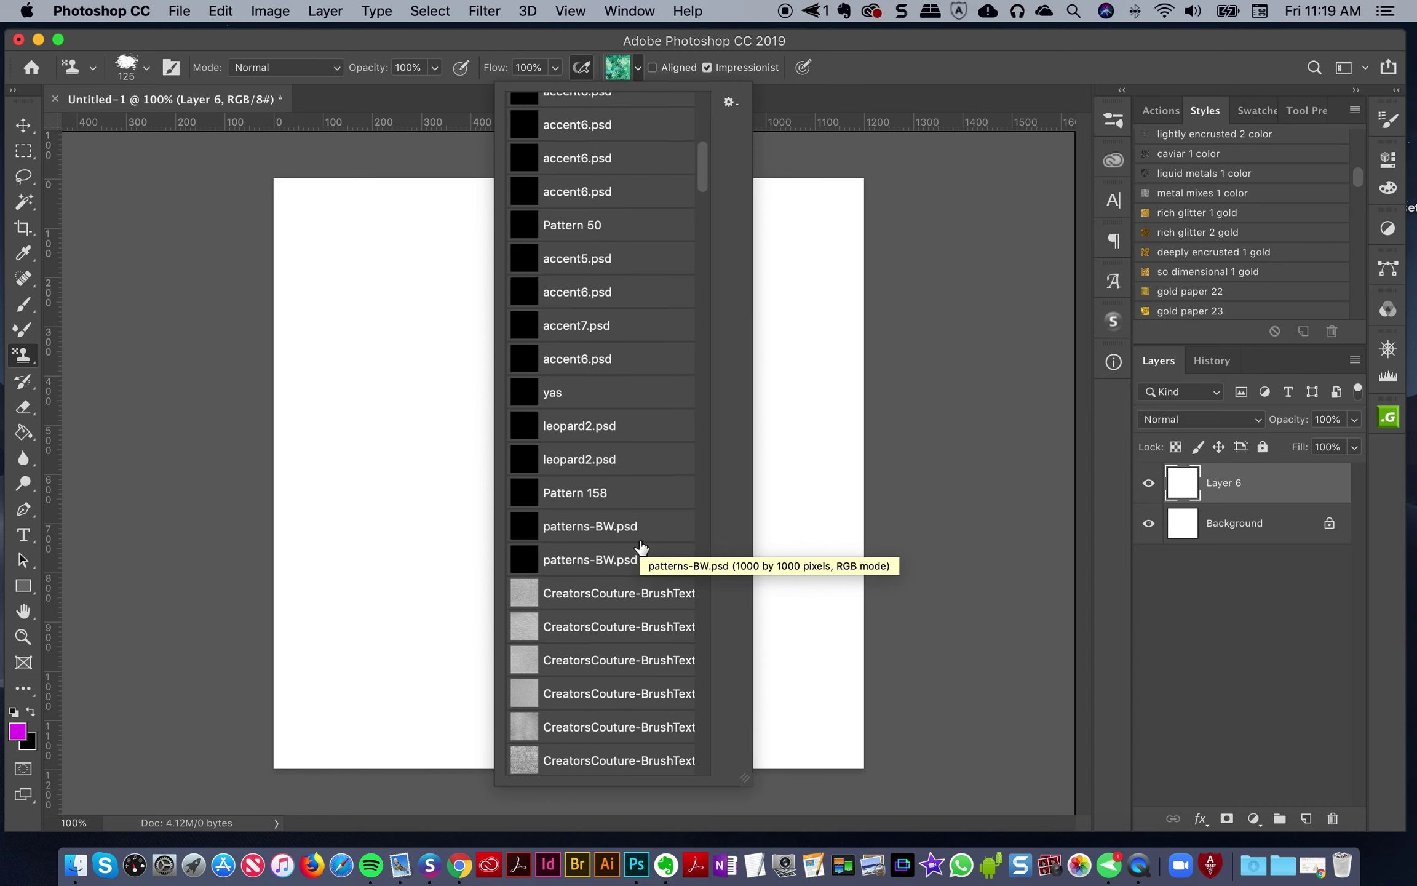
pyautogui.scroll(2, 641, 547)
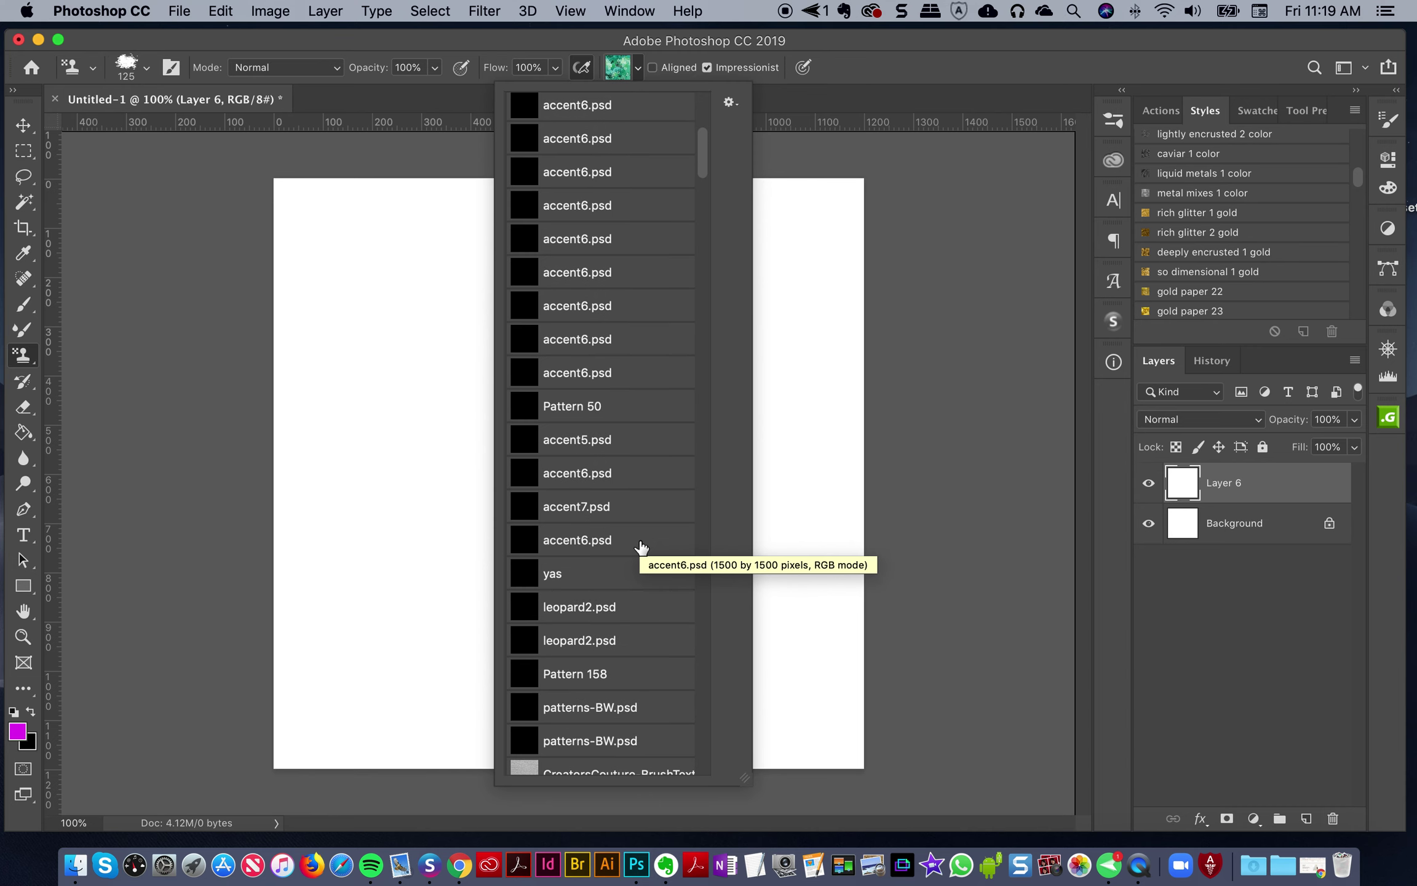
pyautogui.scroll(3, 640, 546)
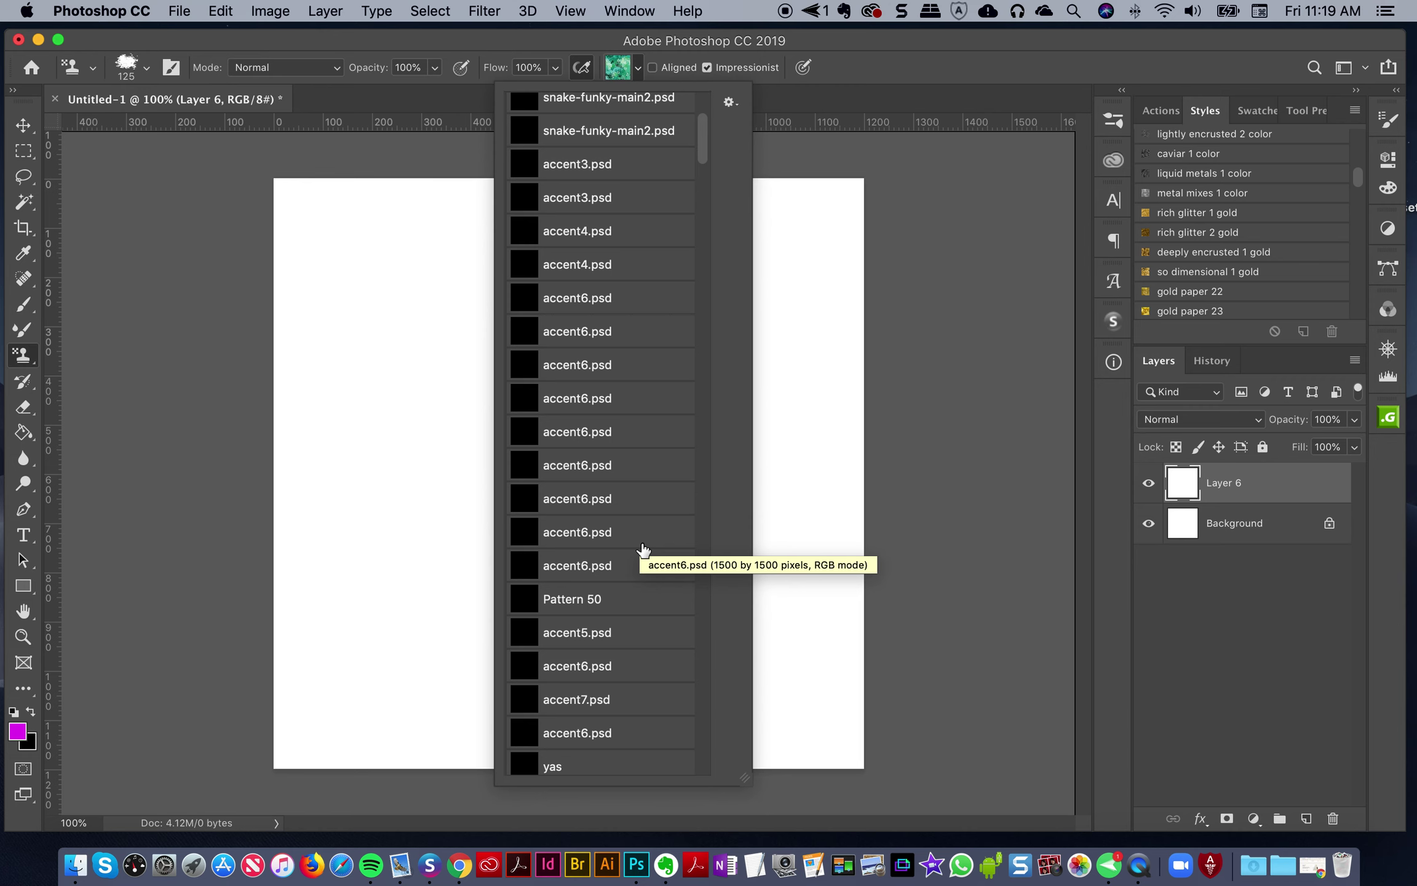
pyautogui.scroll(2, 645, 545)
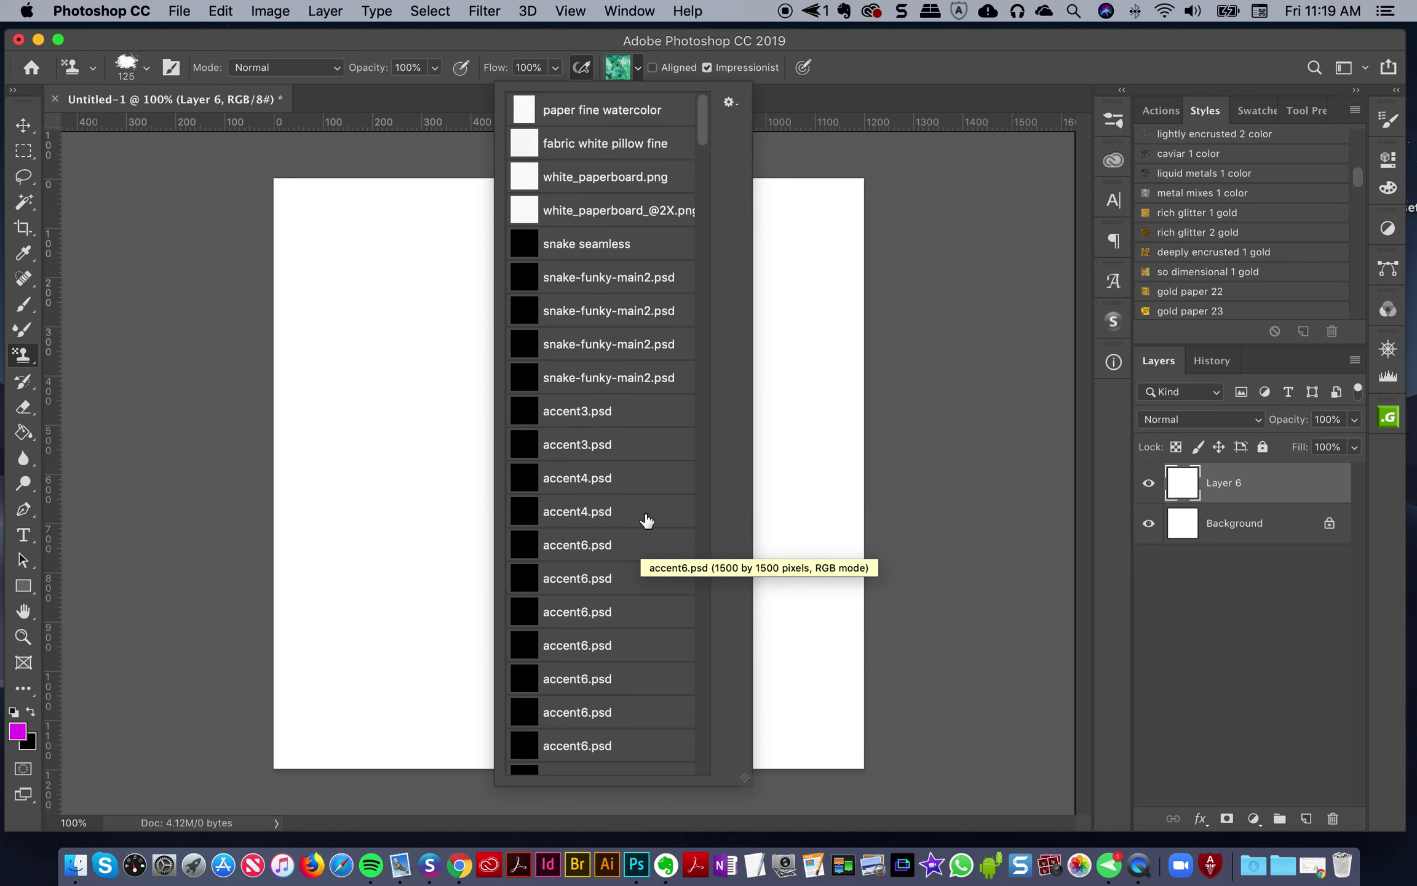
pyautogui.scroll(-4, 623, 153)
# Step: Enlarge the pattern picker so that it lists the patterns in two columns
pyautogui.click(620, 68)
pyautogui.click(623, 67)
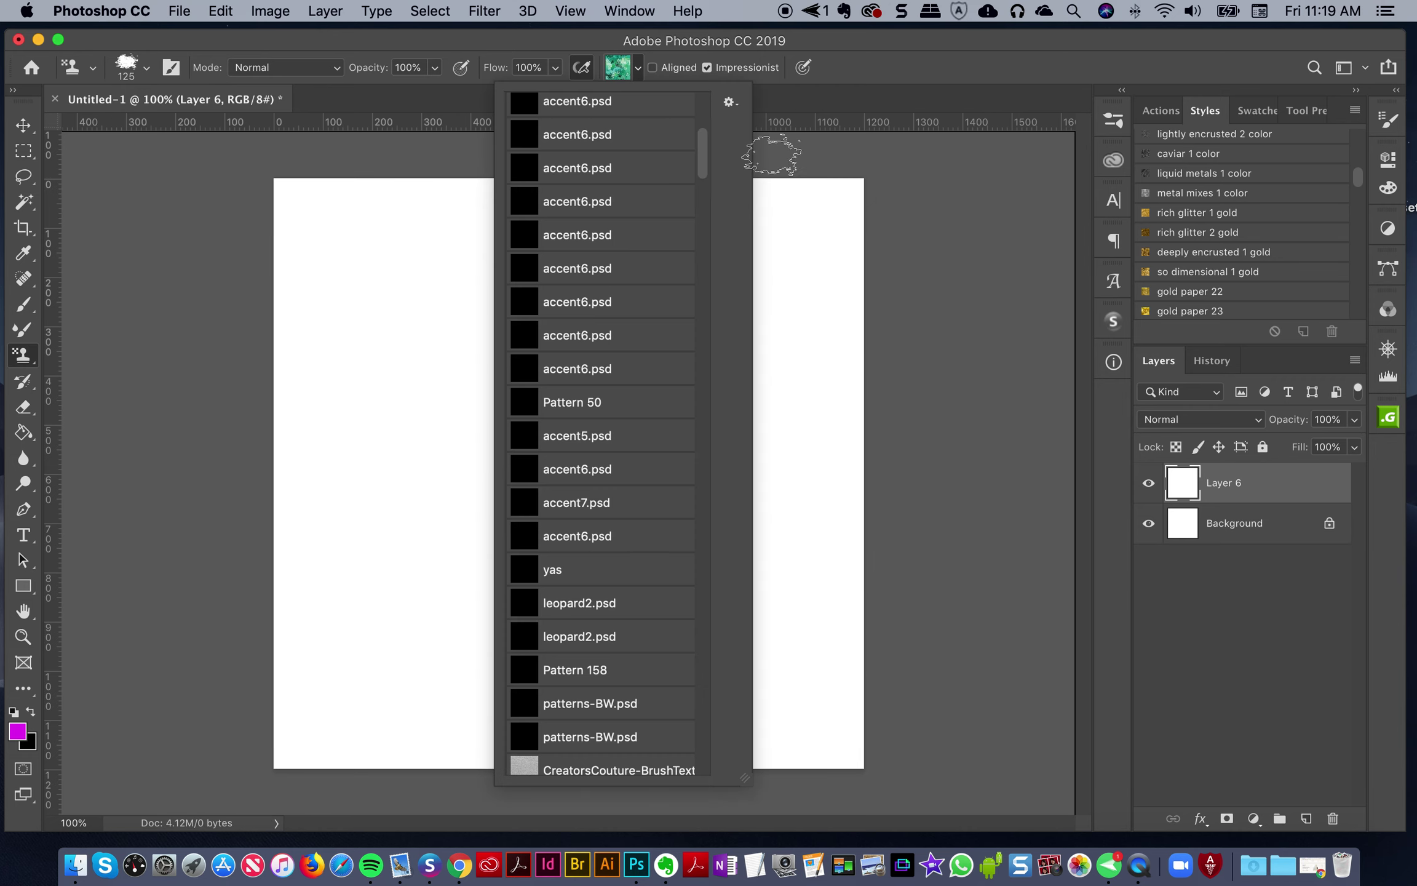
pyautogui.moveTo(748, 783); pyautogui.dragTo(1273, 770)
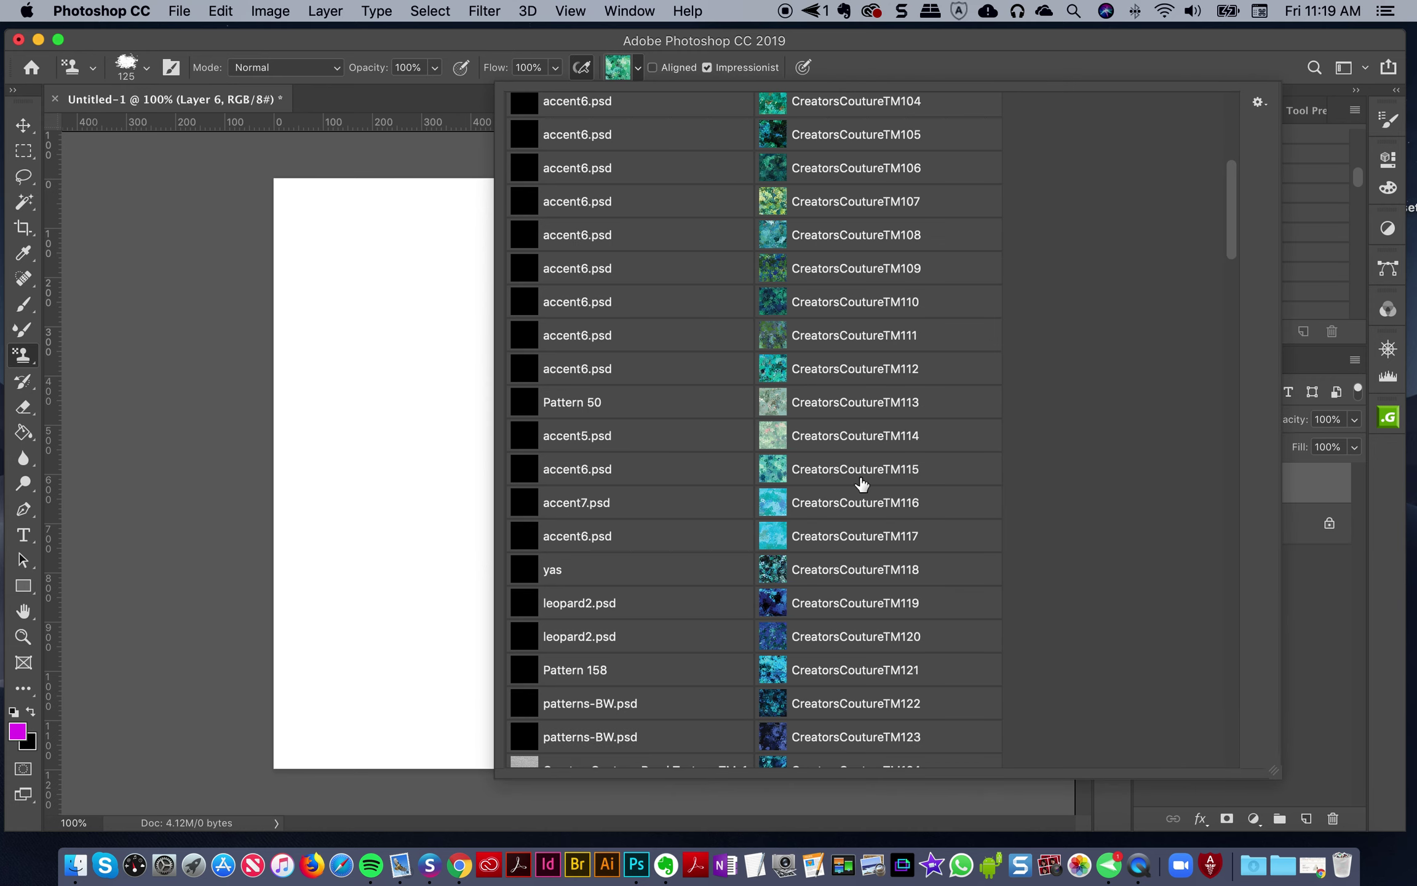
# Step: Review the full two-column pattern list, from the black accent patterns through the CreatorsCoutureTM colour swatches
pyautogui.scroll(-10, 766, 455)
pyautogui.scroll(-3, 733, 446)
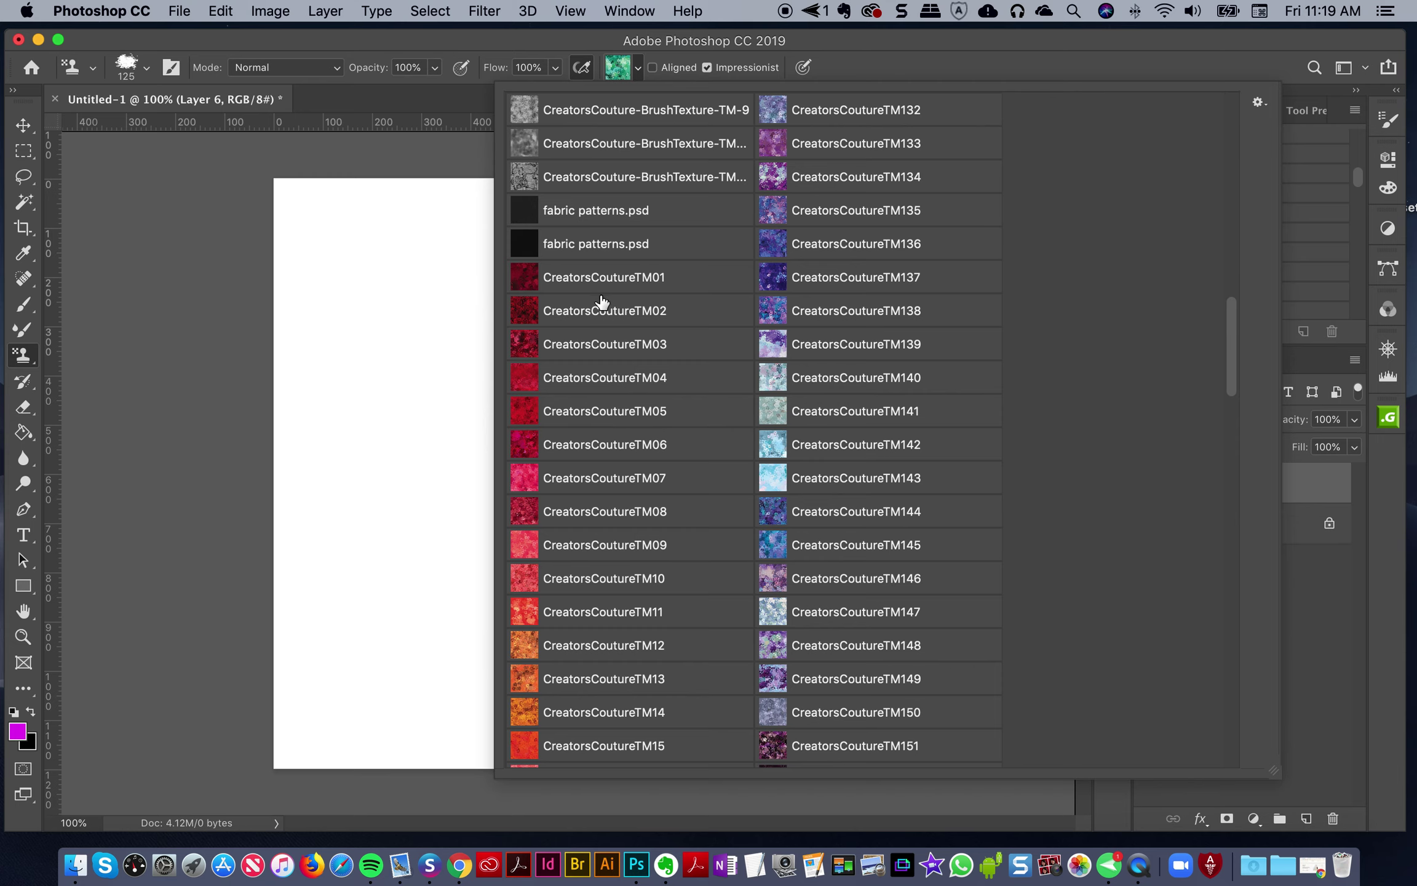
pyautogui.scroll(-15, 677, 342)
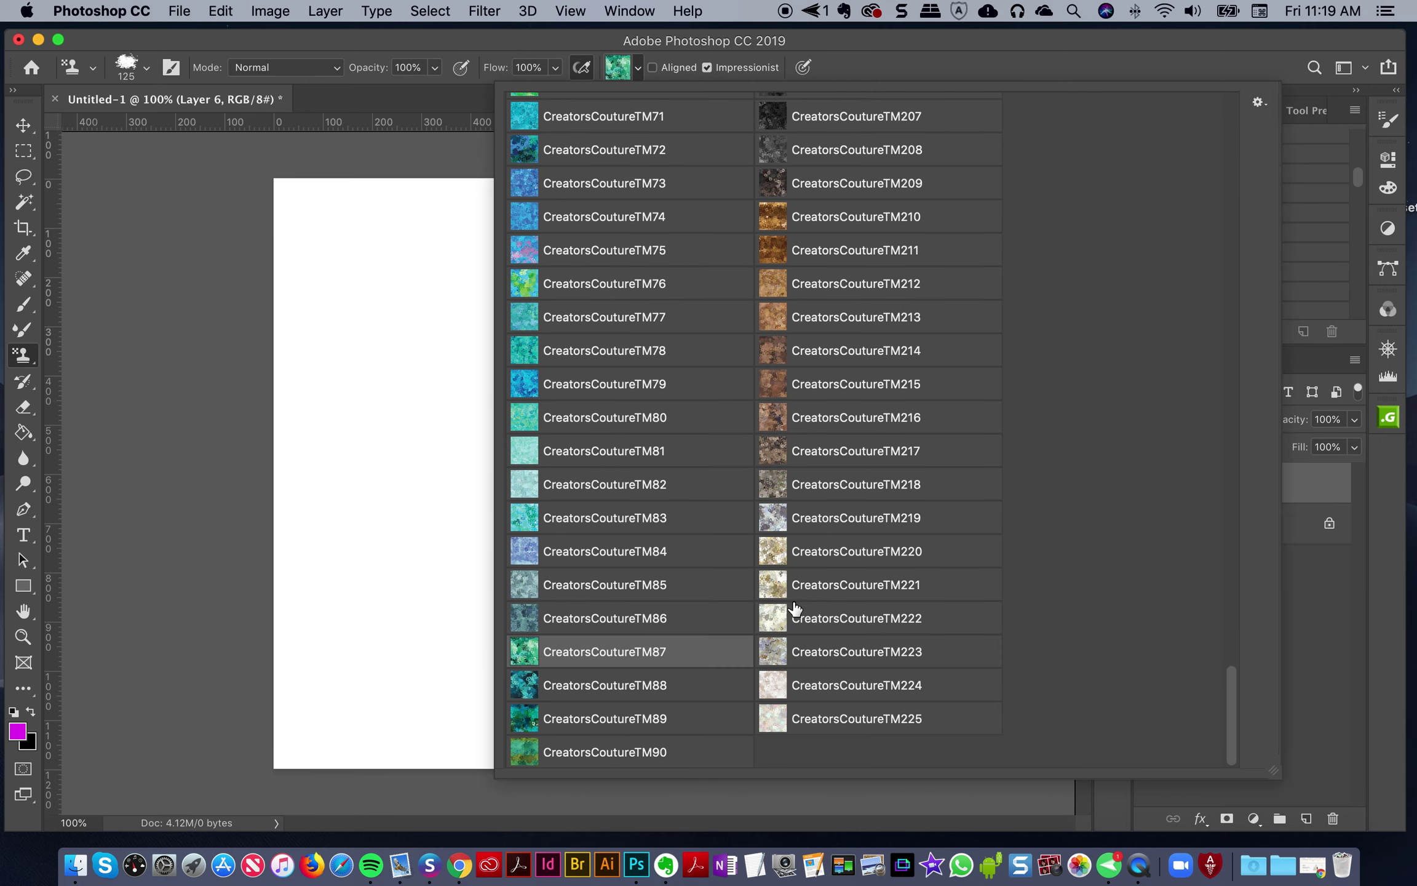
pyautogui.scroll(15, 794, 609)
pyautogui.scroll(-10, 738, 591)
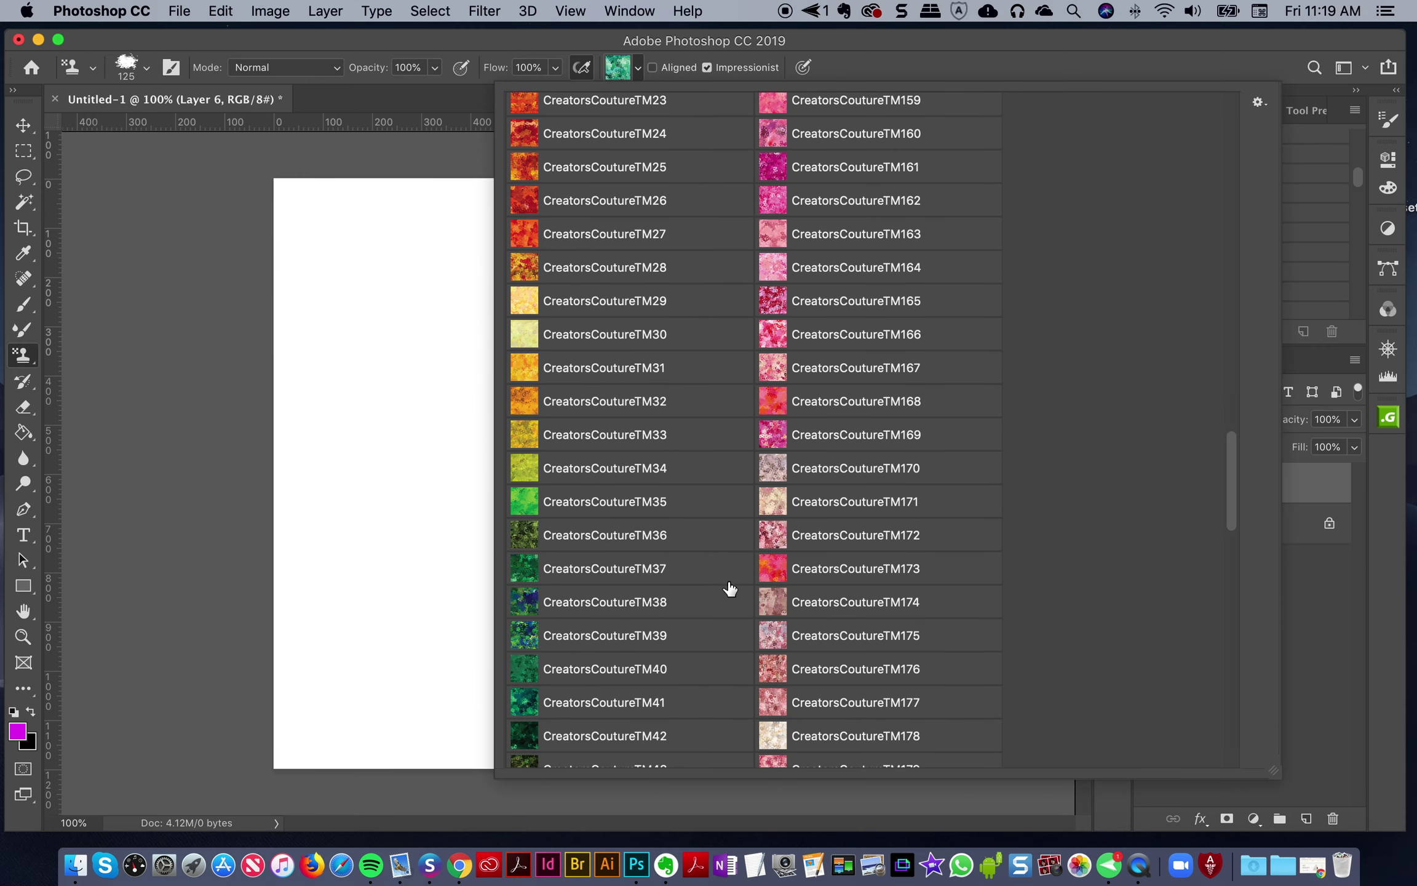
pyautogui.scroll(4, 729, 588)
pyautogui.scroll(4, 730, 589)
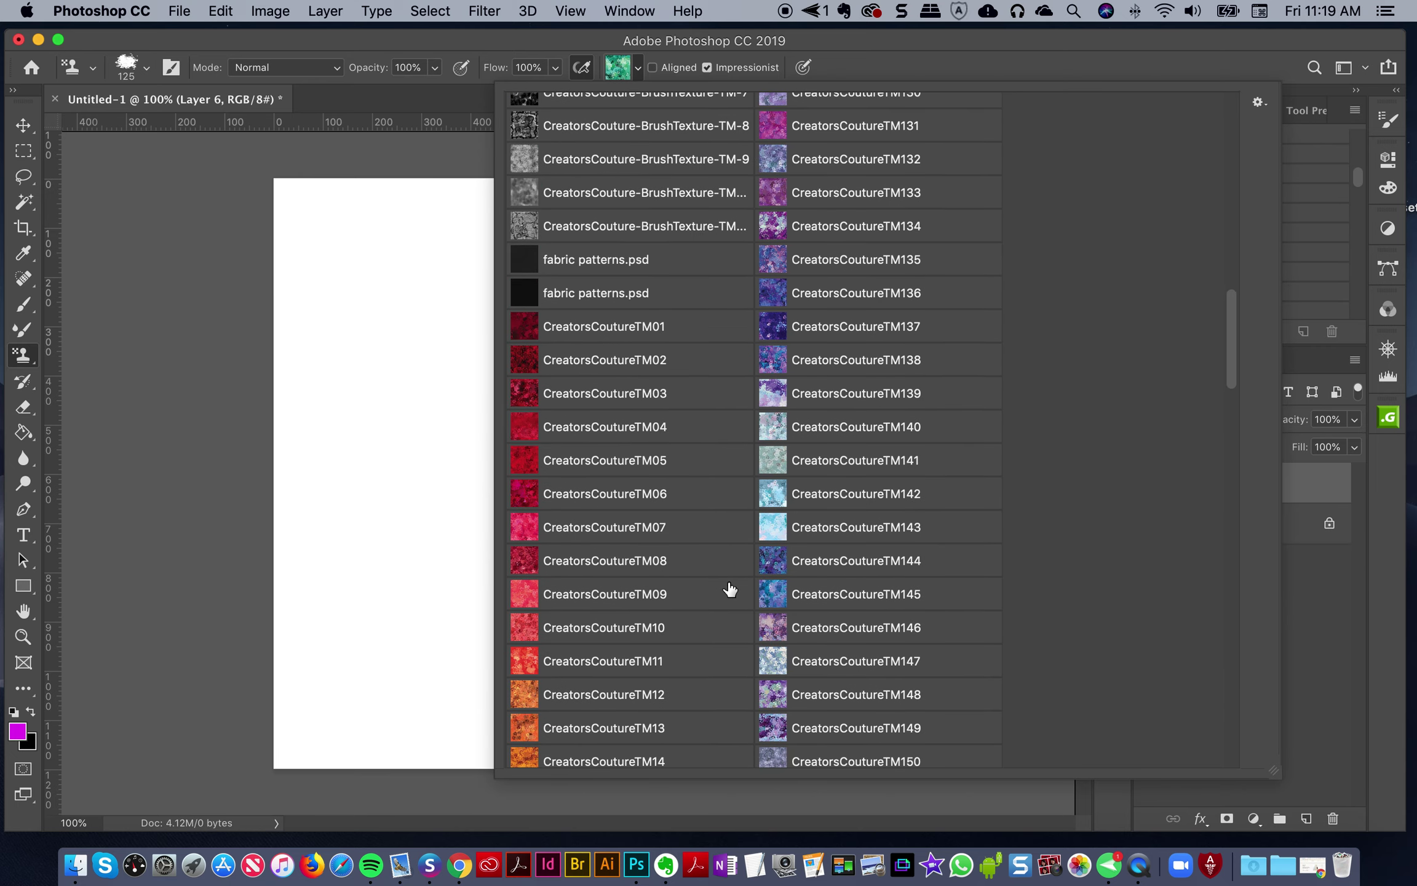
pyautogui.scroll(-20, 730, 590)
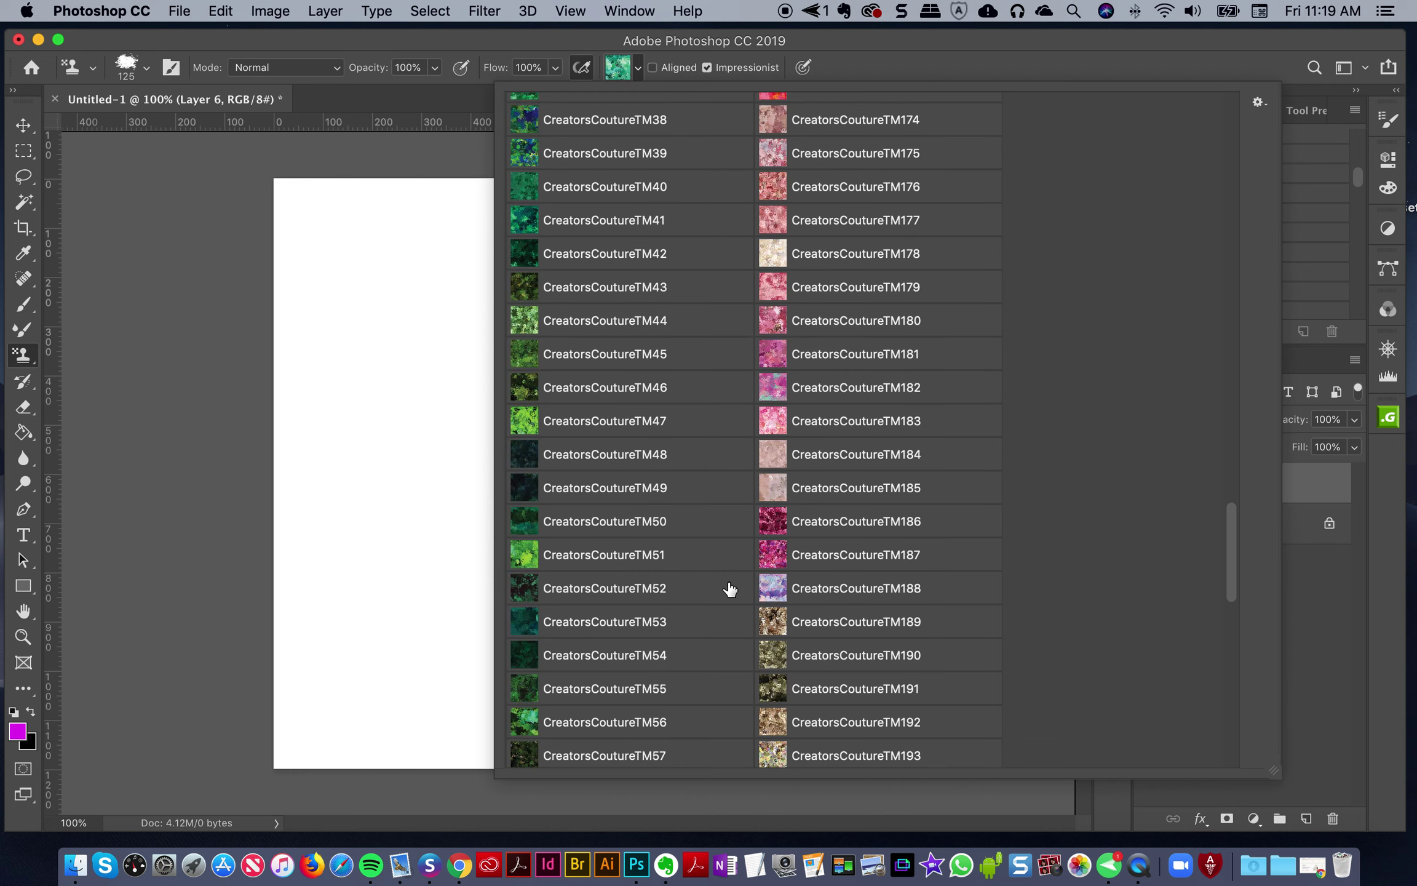
pyautogui.scroll(-5, 730, 589)
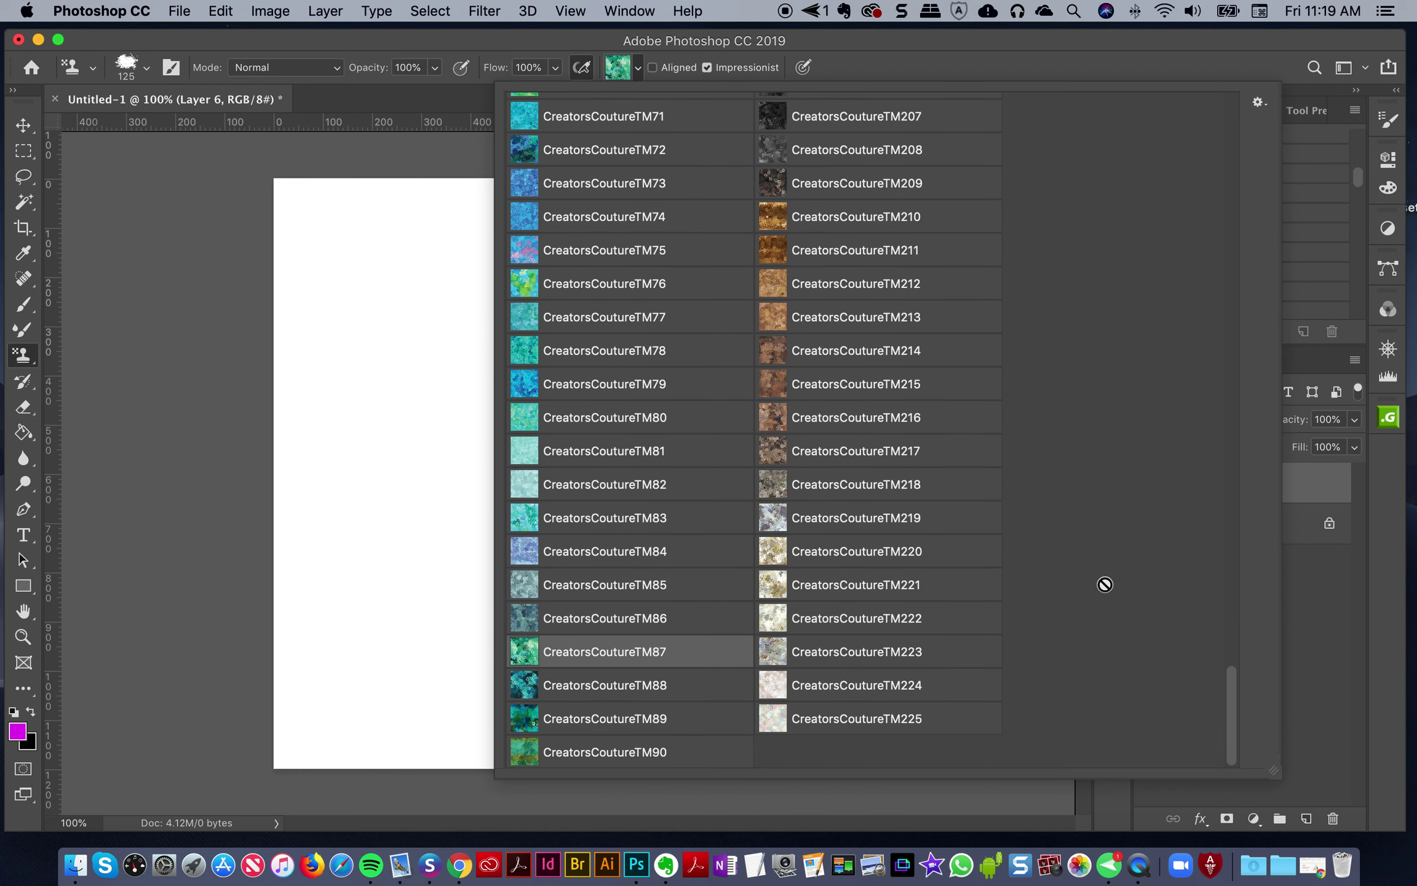
pyautogui.scroll(20, 1044, 575)
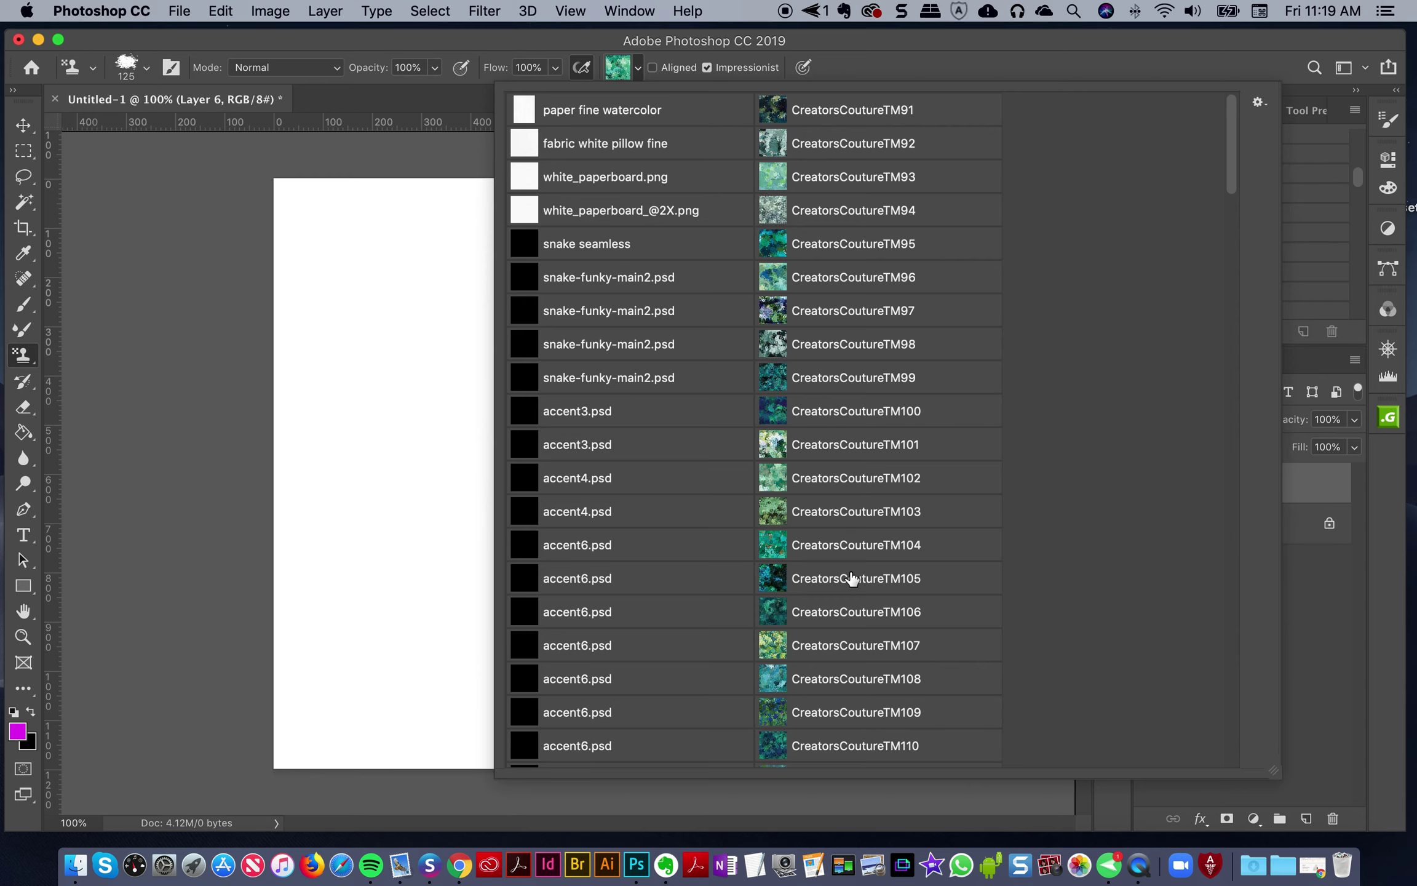
# Step: Reopen the pattern picker and inspect how the old accent patterns, brush textures and CreatorsCoutureTM swatches are mixed together
pyautogui.click(860, 66)
pyautogui.click(621, 67)
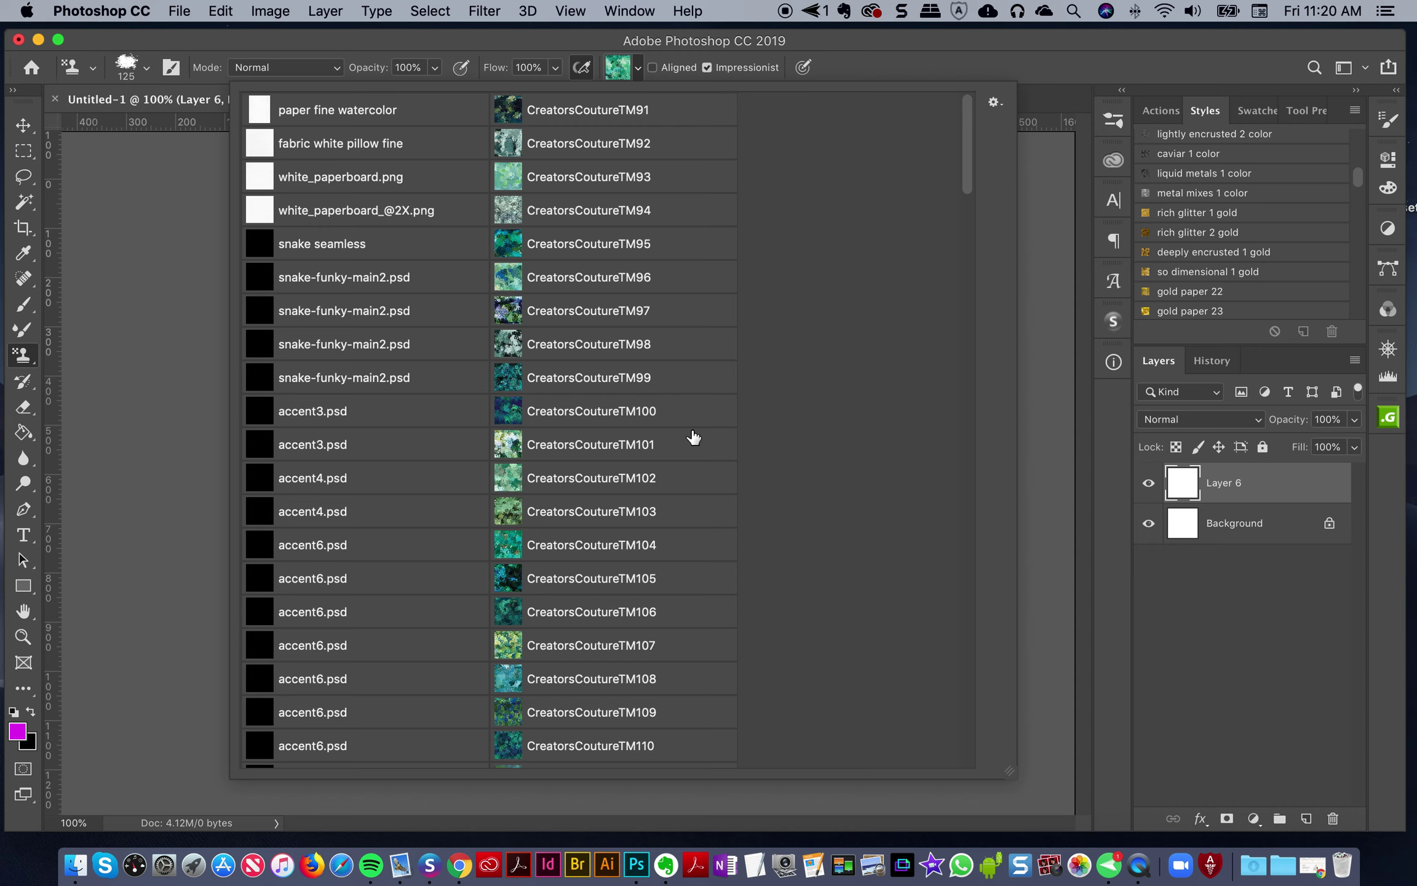
pyautogui.scroll(-1, 693, 437)
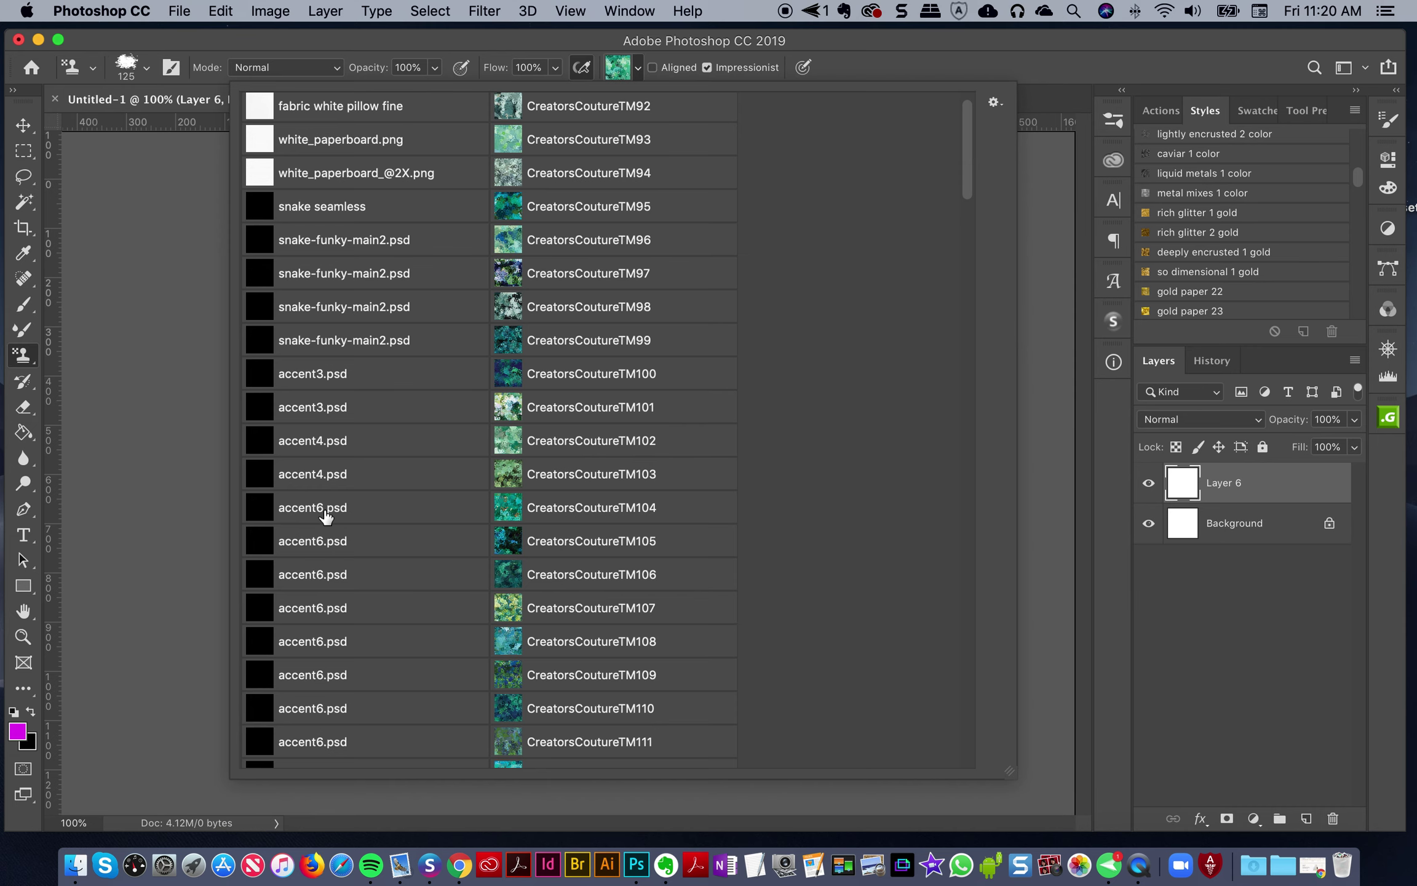
pyautogui.scroll(1, 326, 517)
pyautogui.scroll(-5, 725, 541)
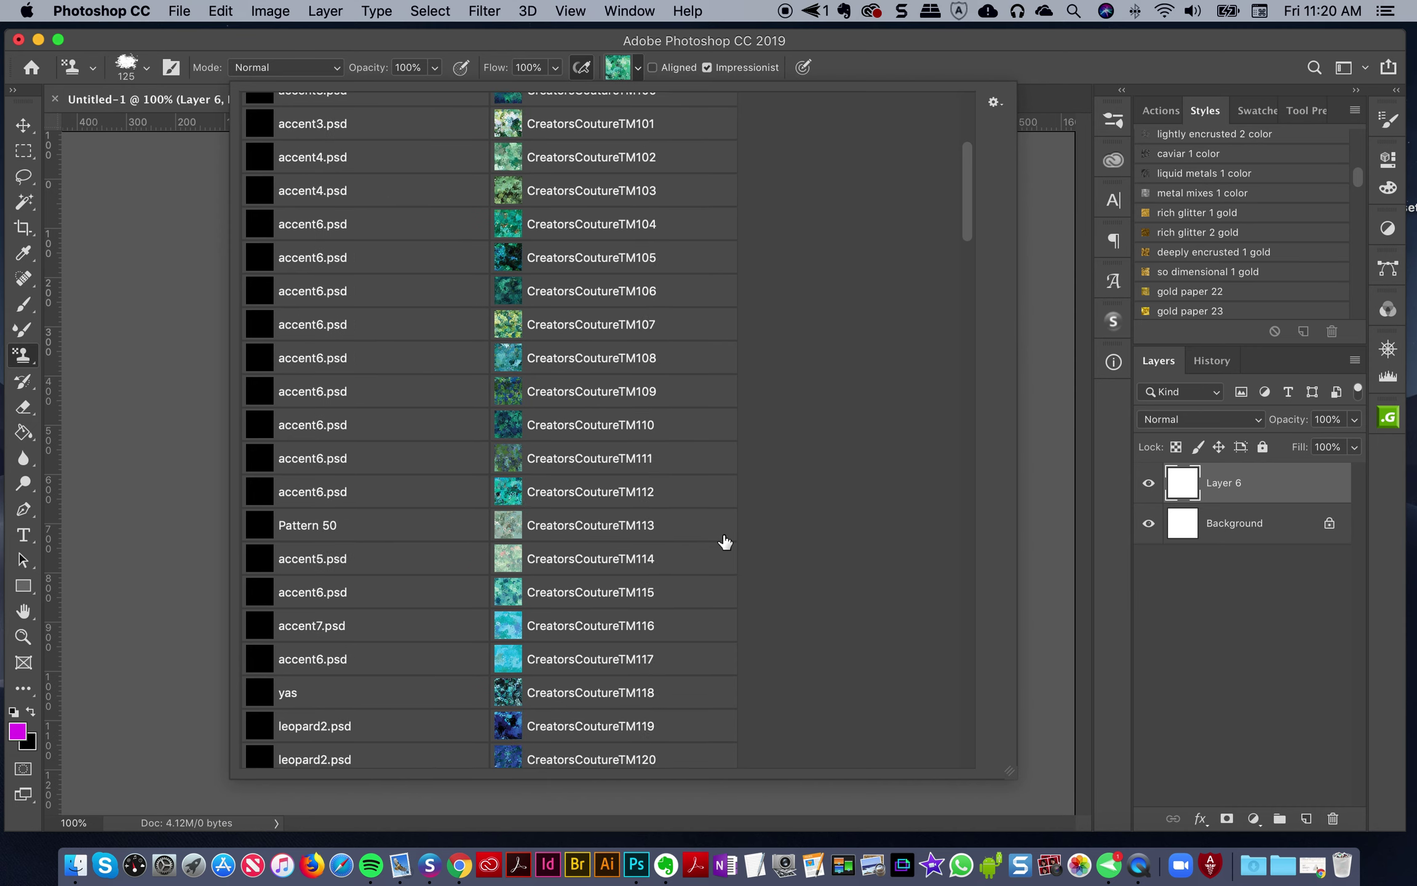
pyautogui.scroll(-8, 725, 541)
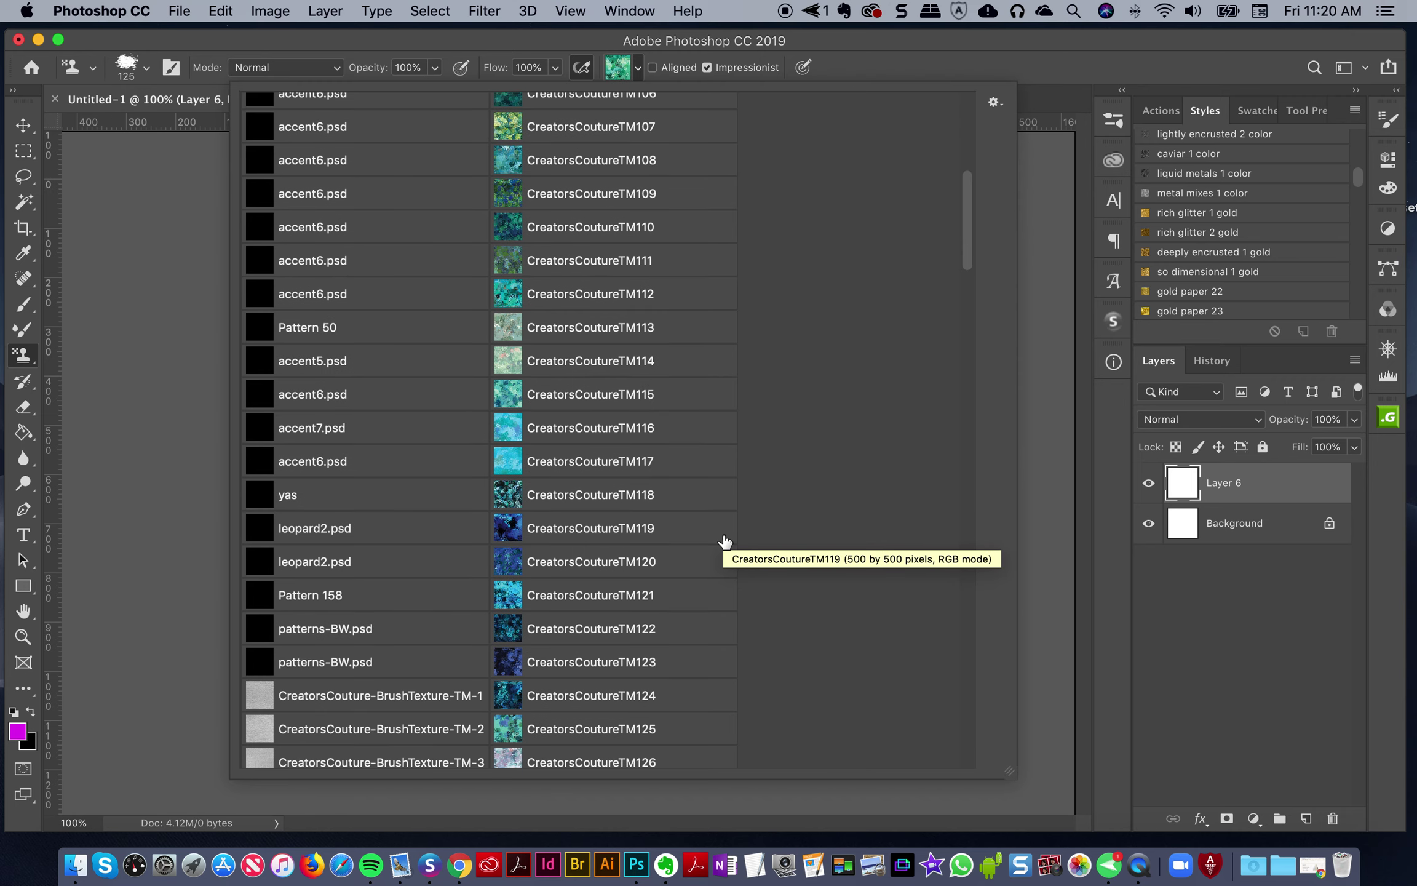
pyautogui.scroll(2, 724, 541)
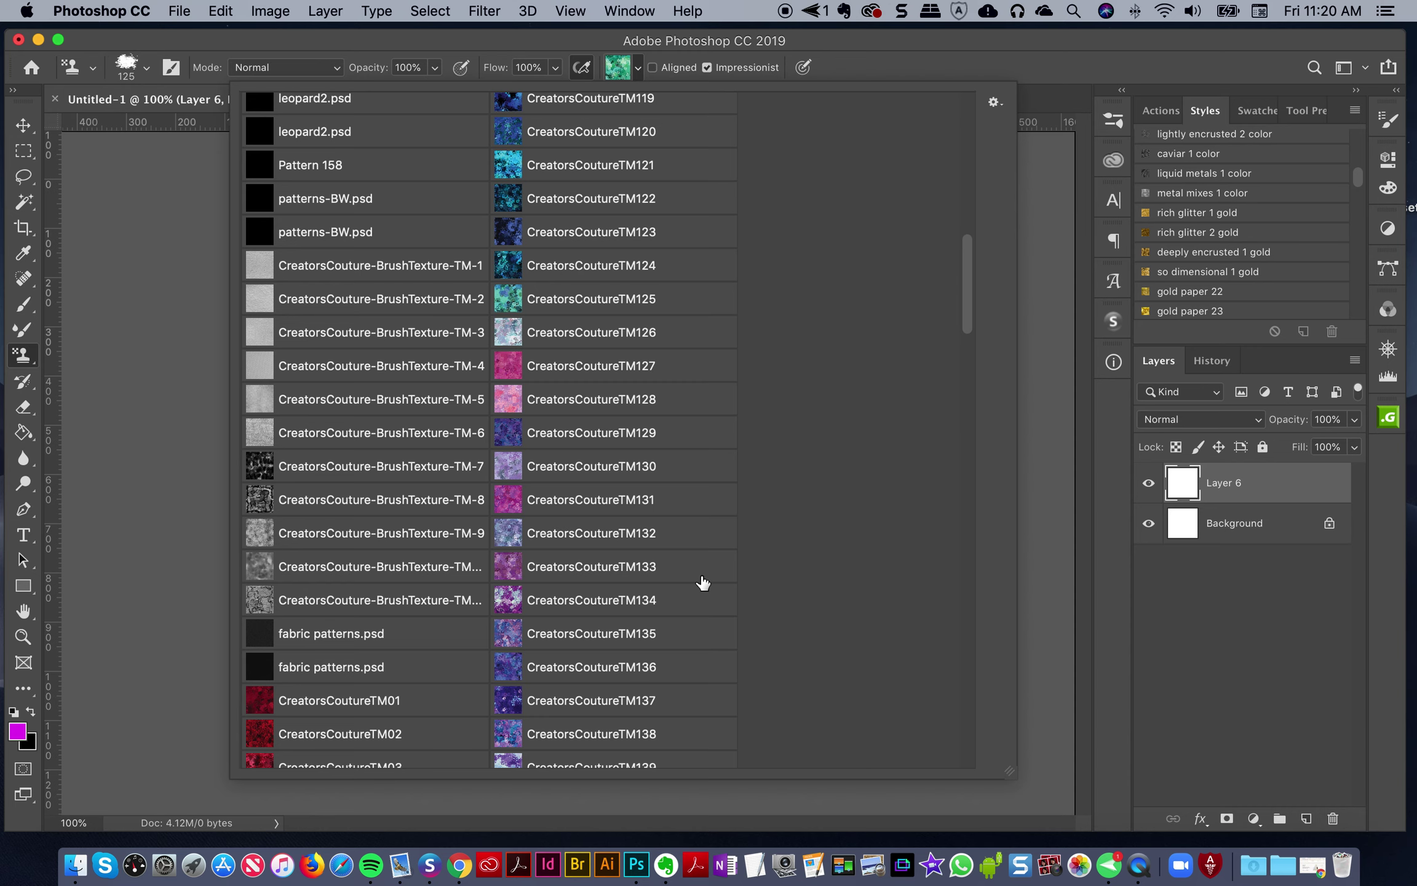
pyautogui.scroll(2, 702, 582)
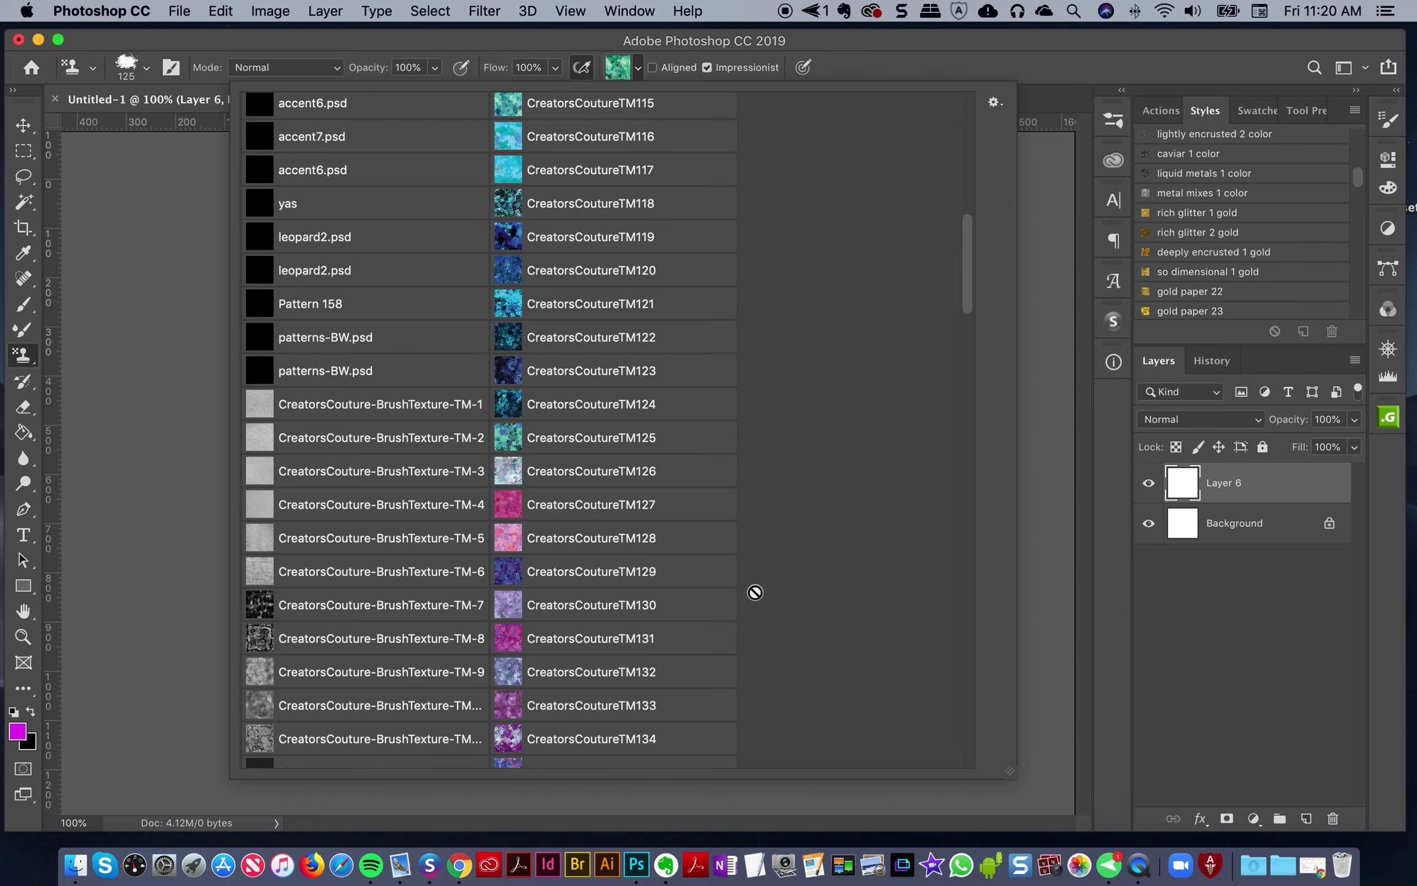
pyautogui.scroll(5, 753, 595)
pyautogui.scroll(2, 754, 595)
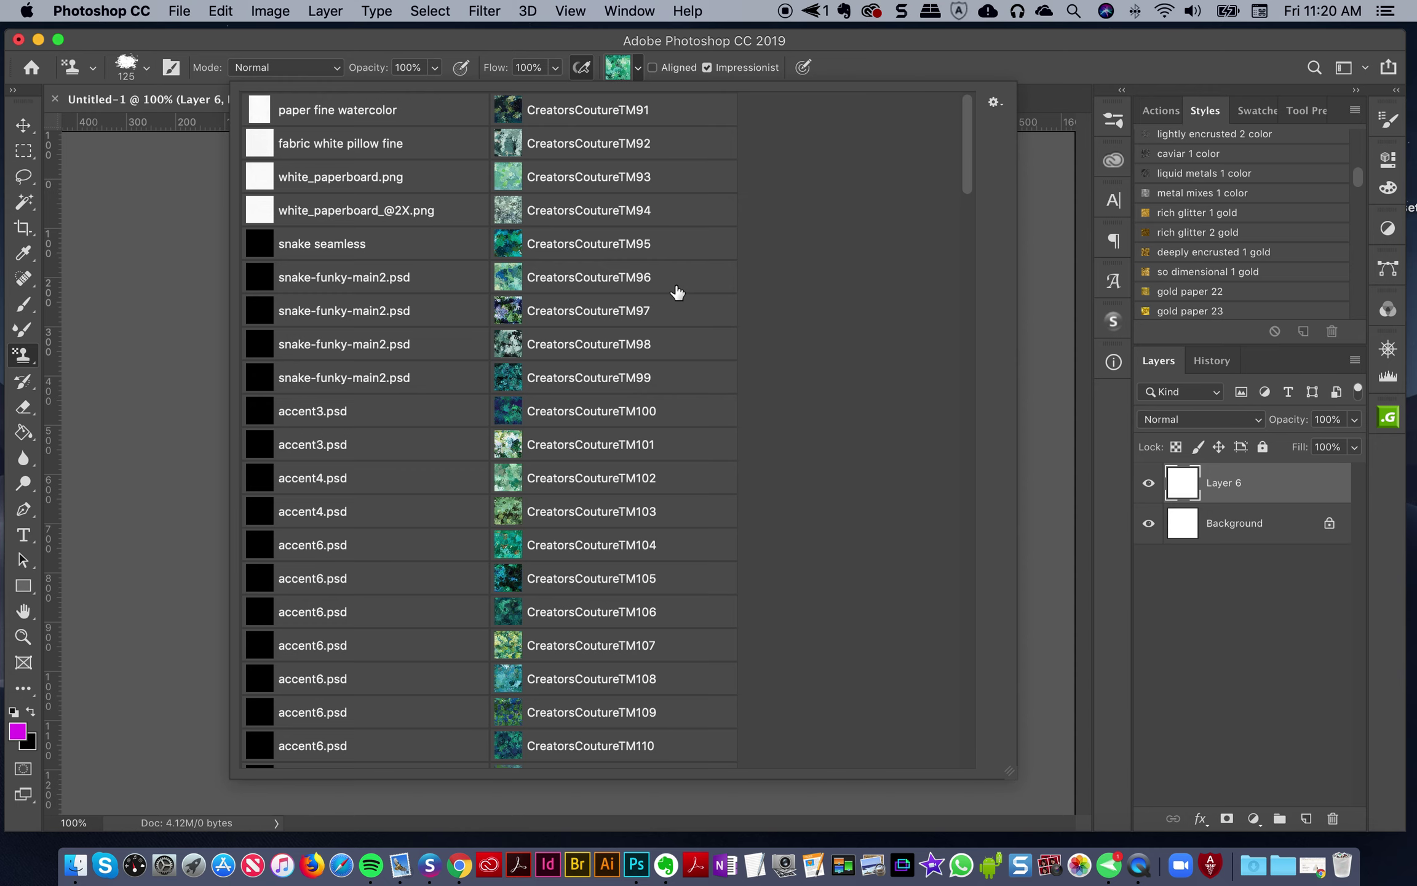
pyautogui.scroll(-15, 676, 295)
pyautogui.scroll(-5, 676, 298)
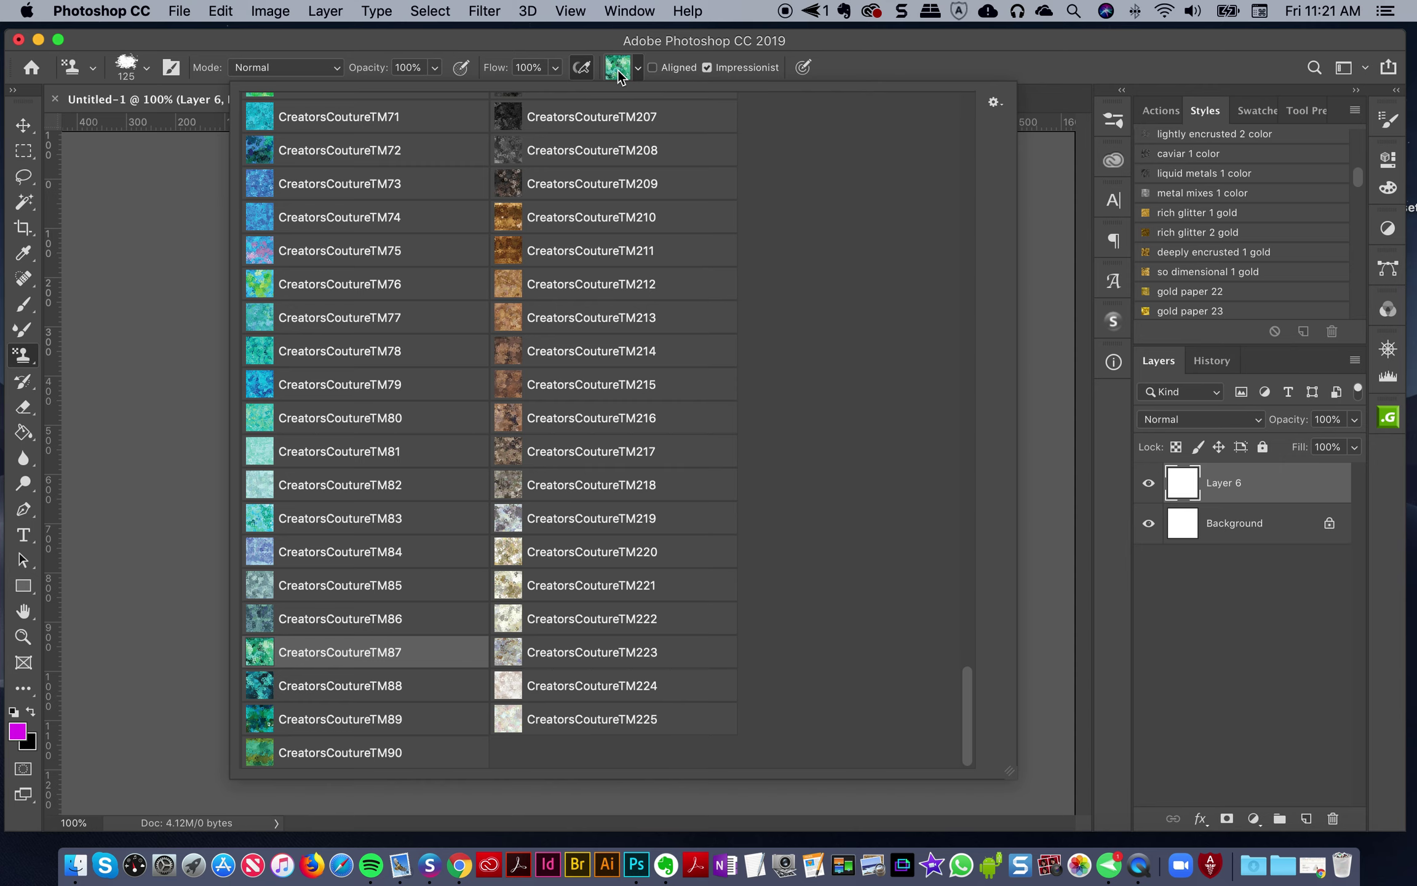
pyautogui.scroll(15, 683, 415)
pyautogui.scroll(12, 699, 433)
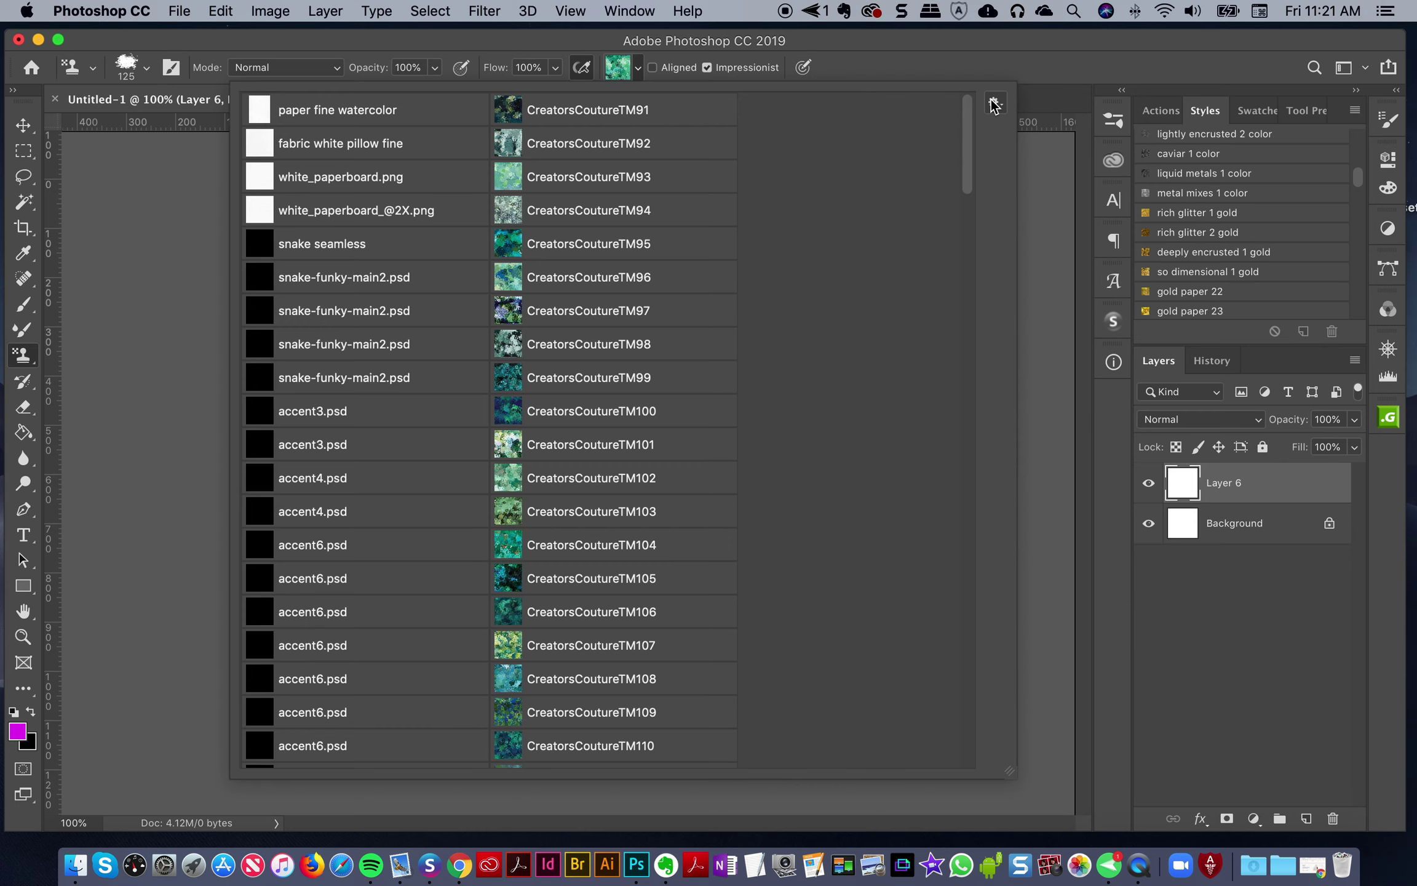
# Step: Switch to Finder and open the Photoshop Presets folder on the Desktop
pyautogui.click(75, 868)
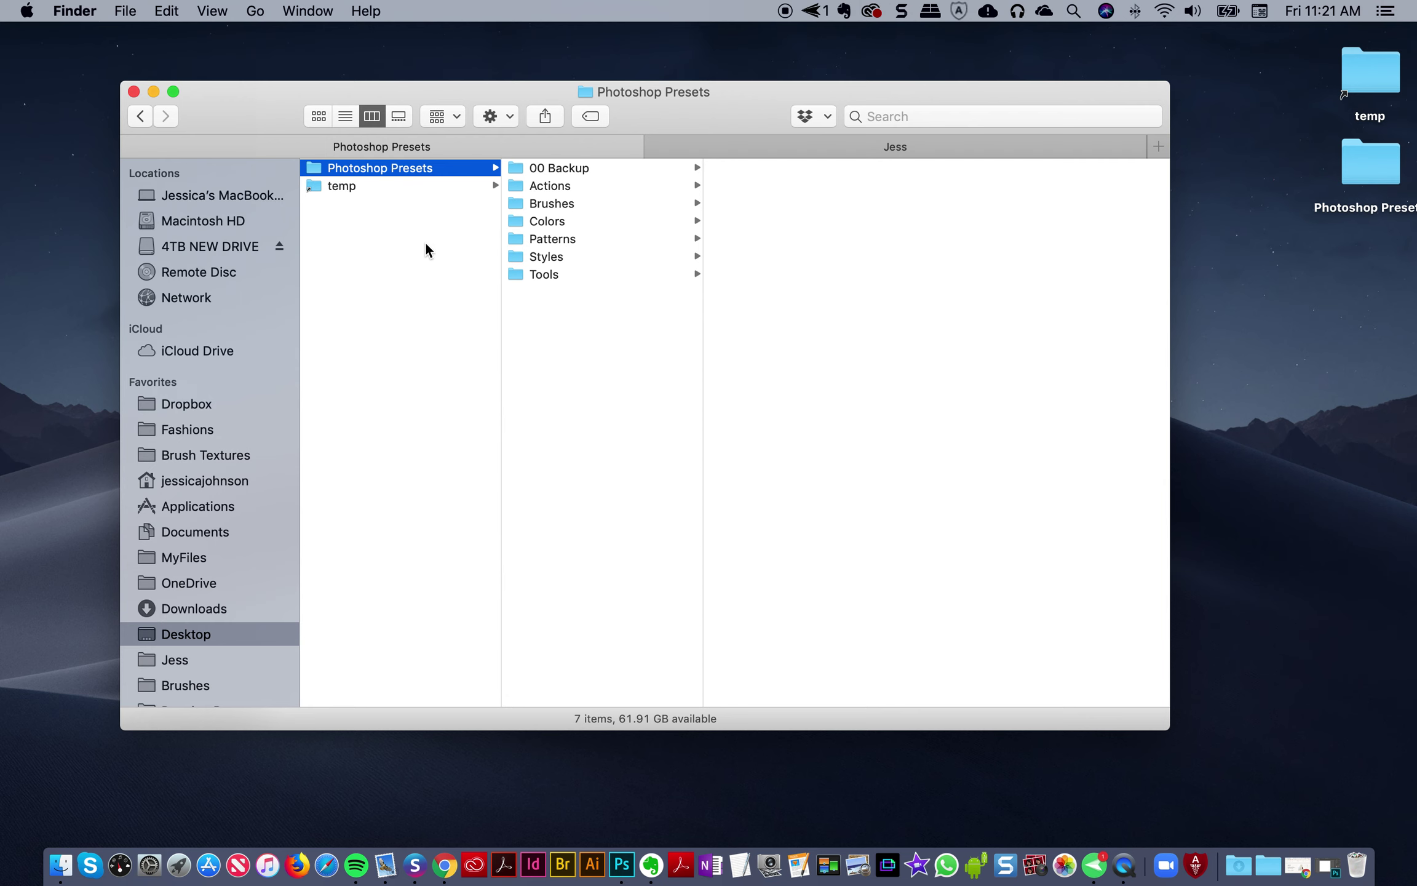
pyautogui.click(427, 285)
pyautogui.click(409, 167)
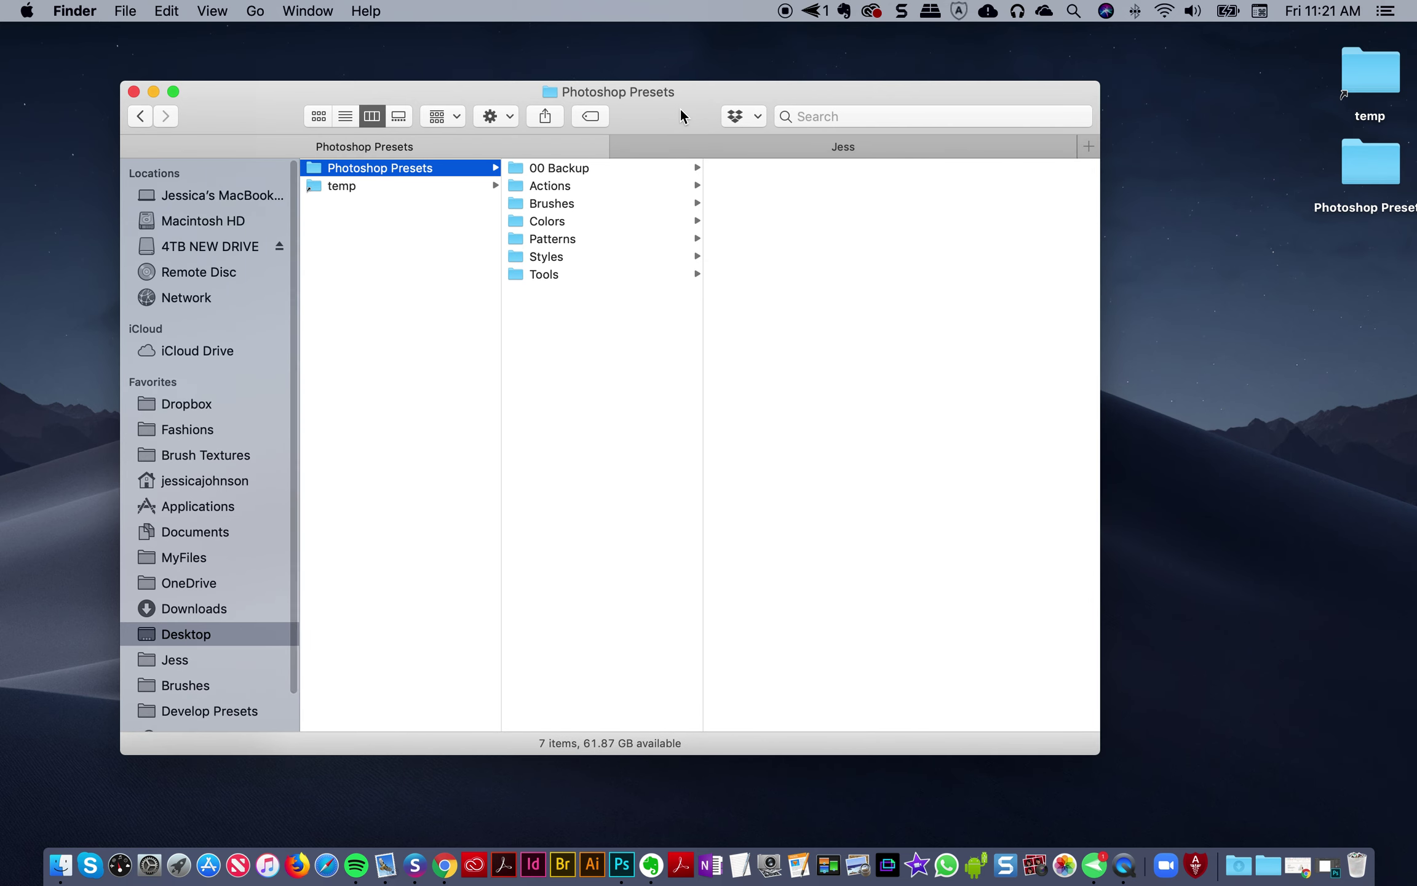
# Step: Look into the Actions, Brushes, Colors and Styles subfolders of the Photoshop Presets folder
pyautogui.moveTo(680, 108); pyautogui.dragTo(723, 112)
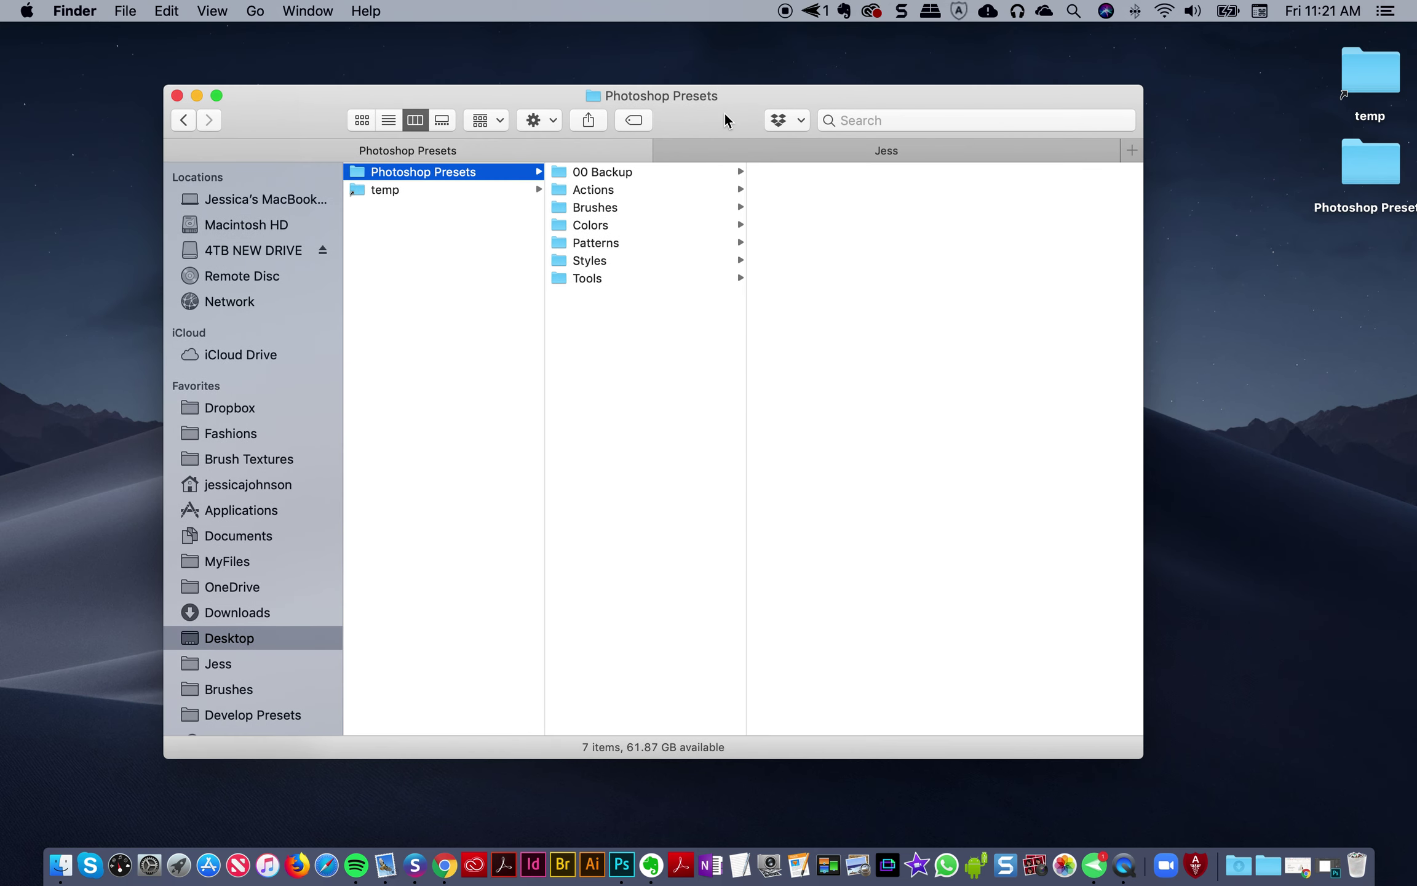
pyautogui.click(610, 184)
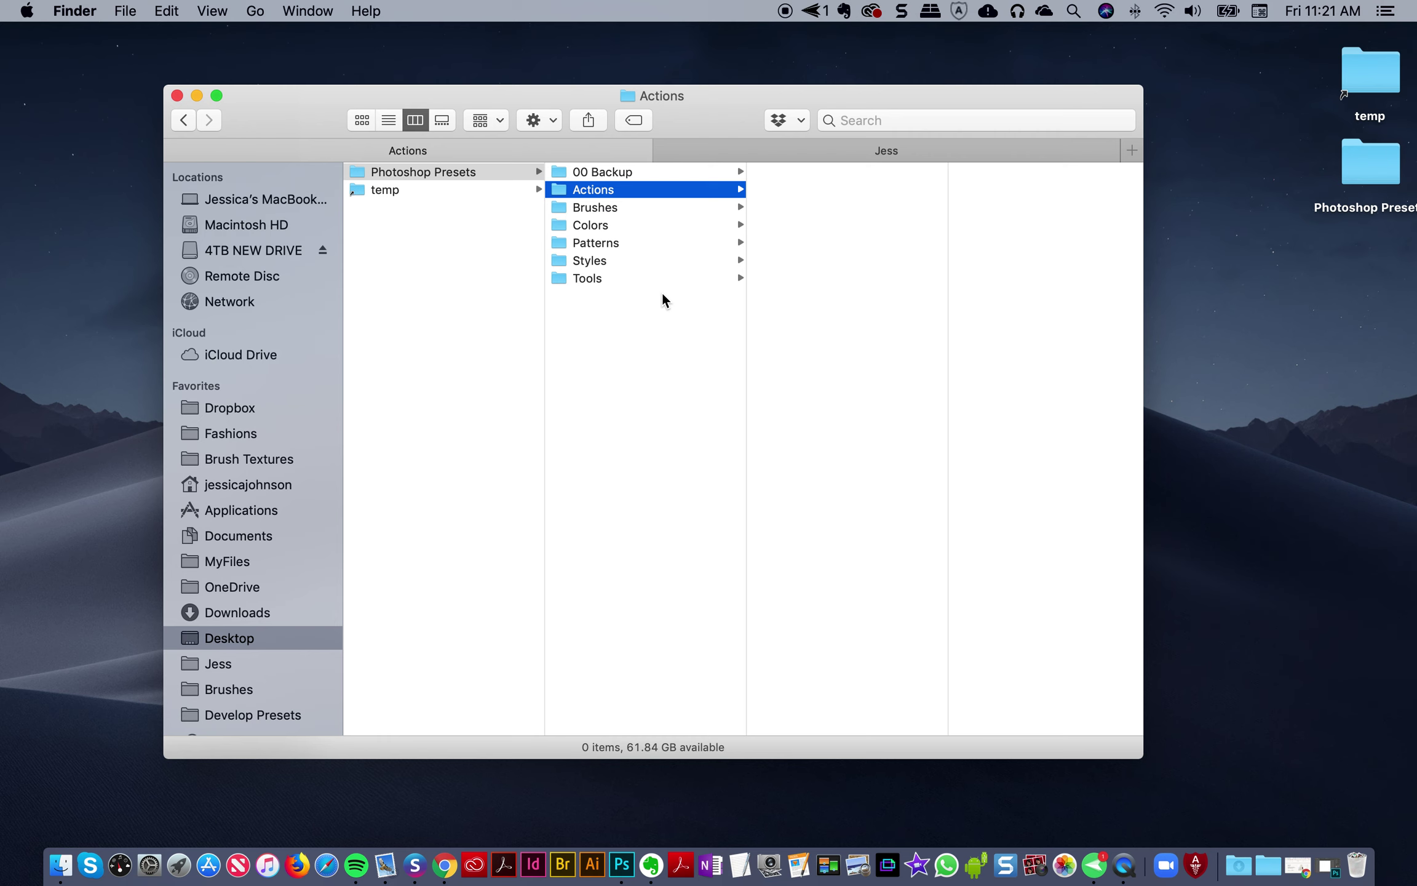
pyautogui.click(420, 175)
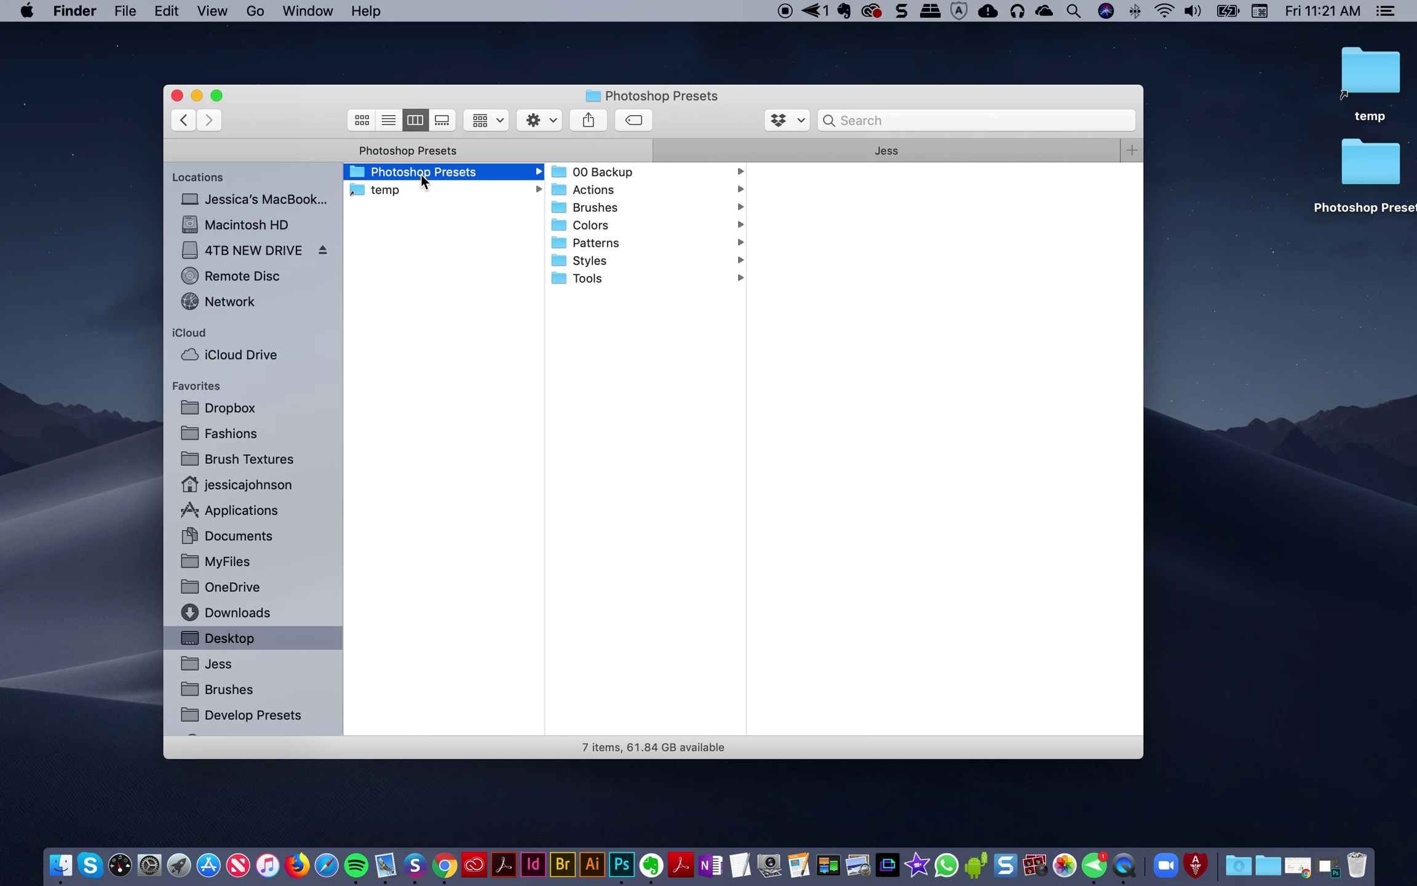
pyautogui.click(610, 190)
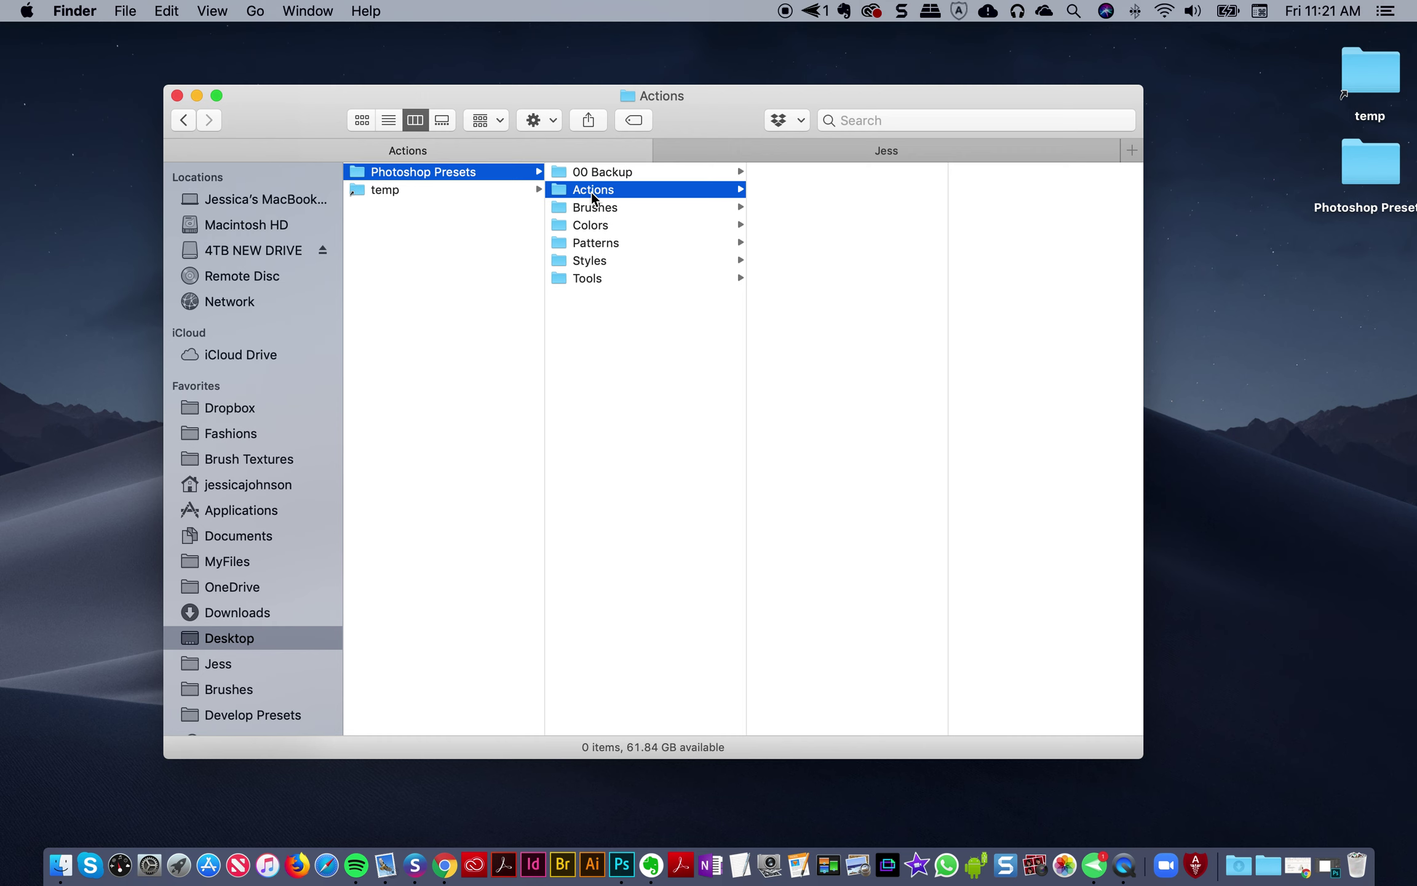
pyautogui.click(589, 206)
pyautogui.click(598, 229)
pyautogui.click(592, 259)
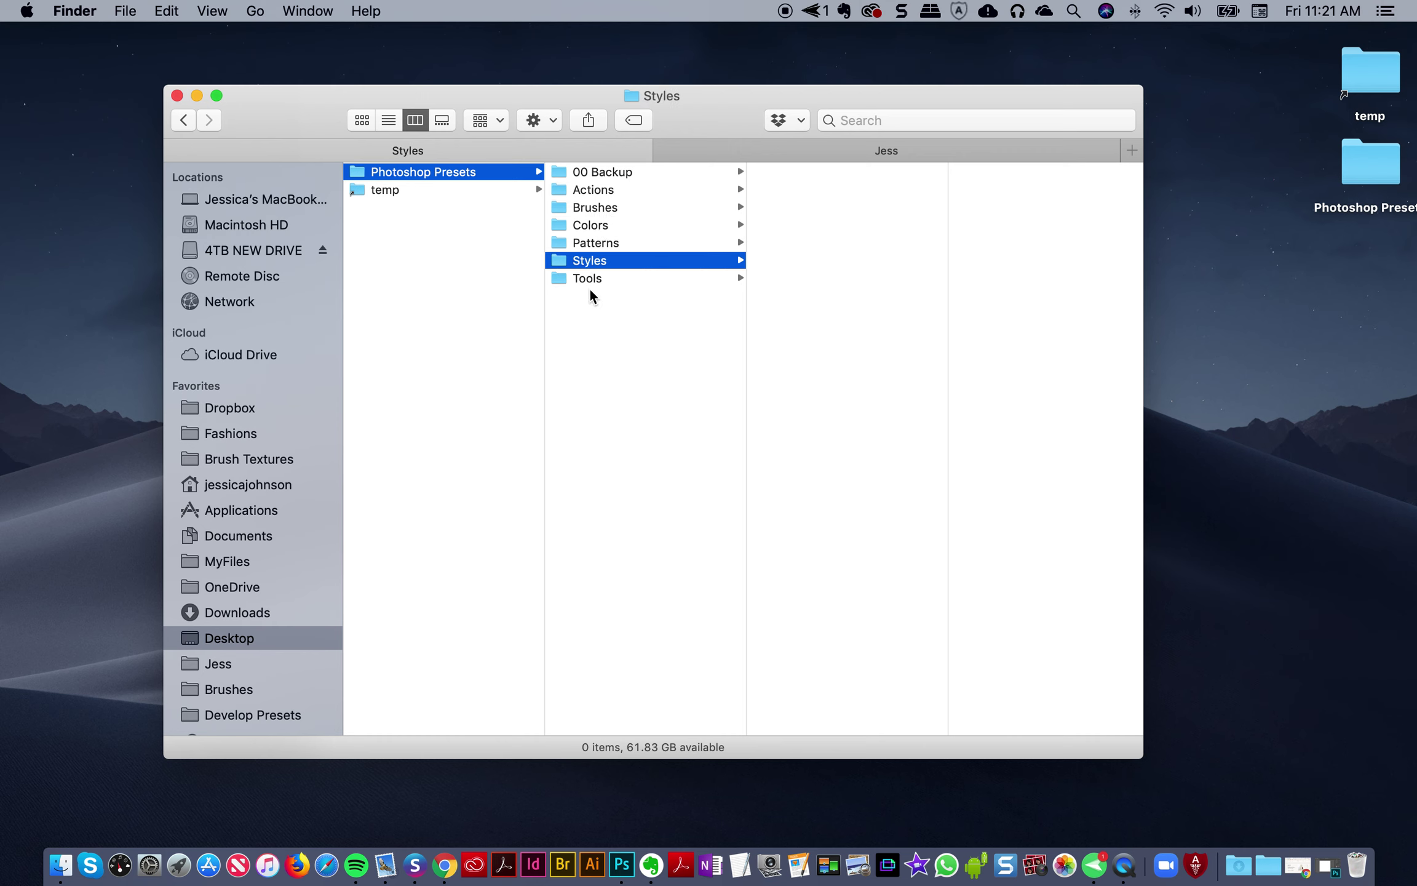
# Step: Go through the Photoshop Presets subfolders in order from Actions to Tools, finishing with 00 Backup
pyautogui.click(594, 192)
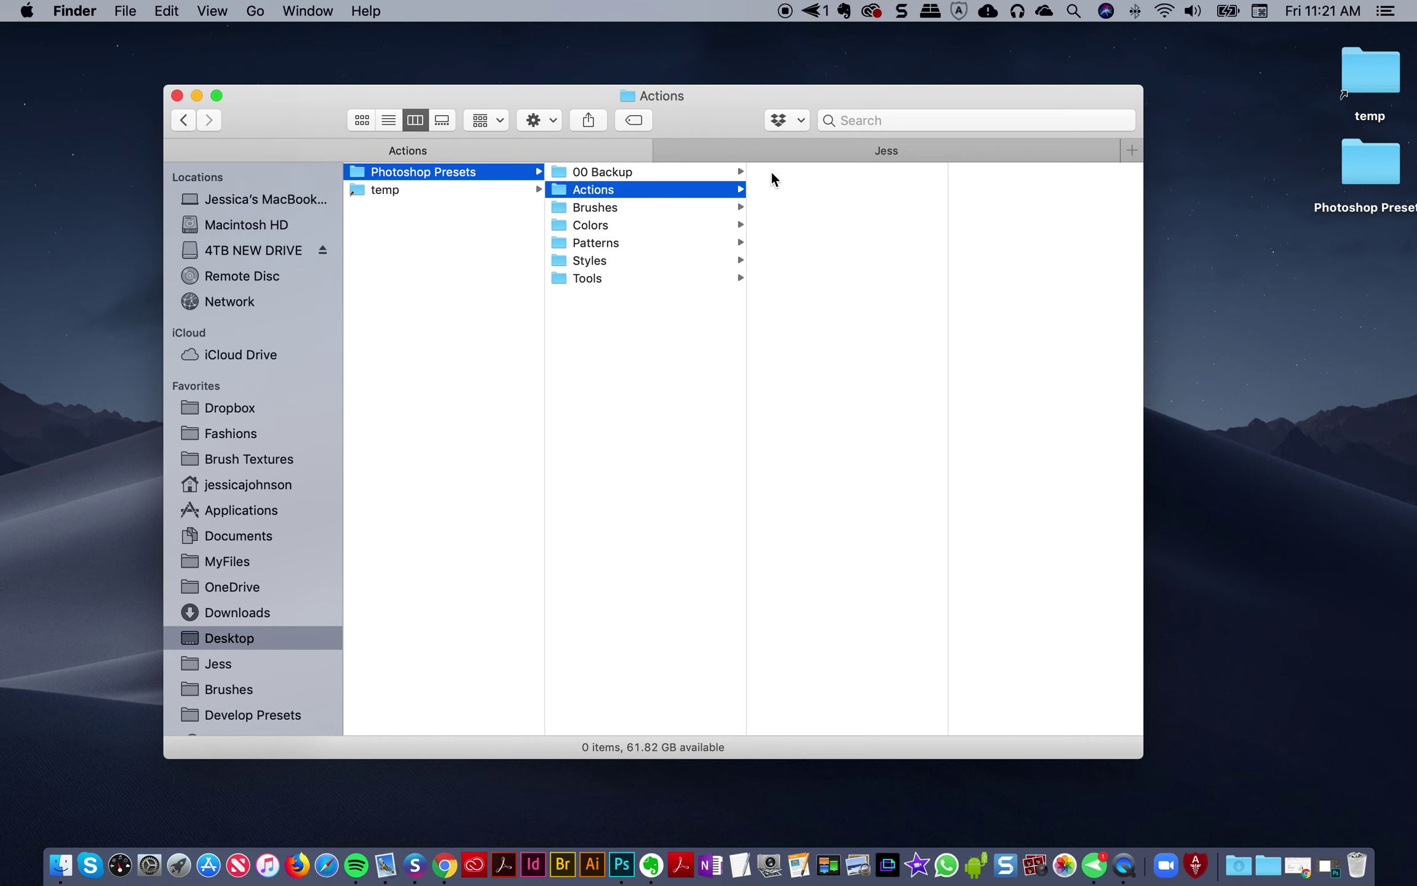
pyautogui.click(619, 208)
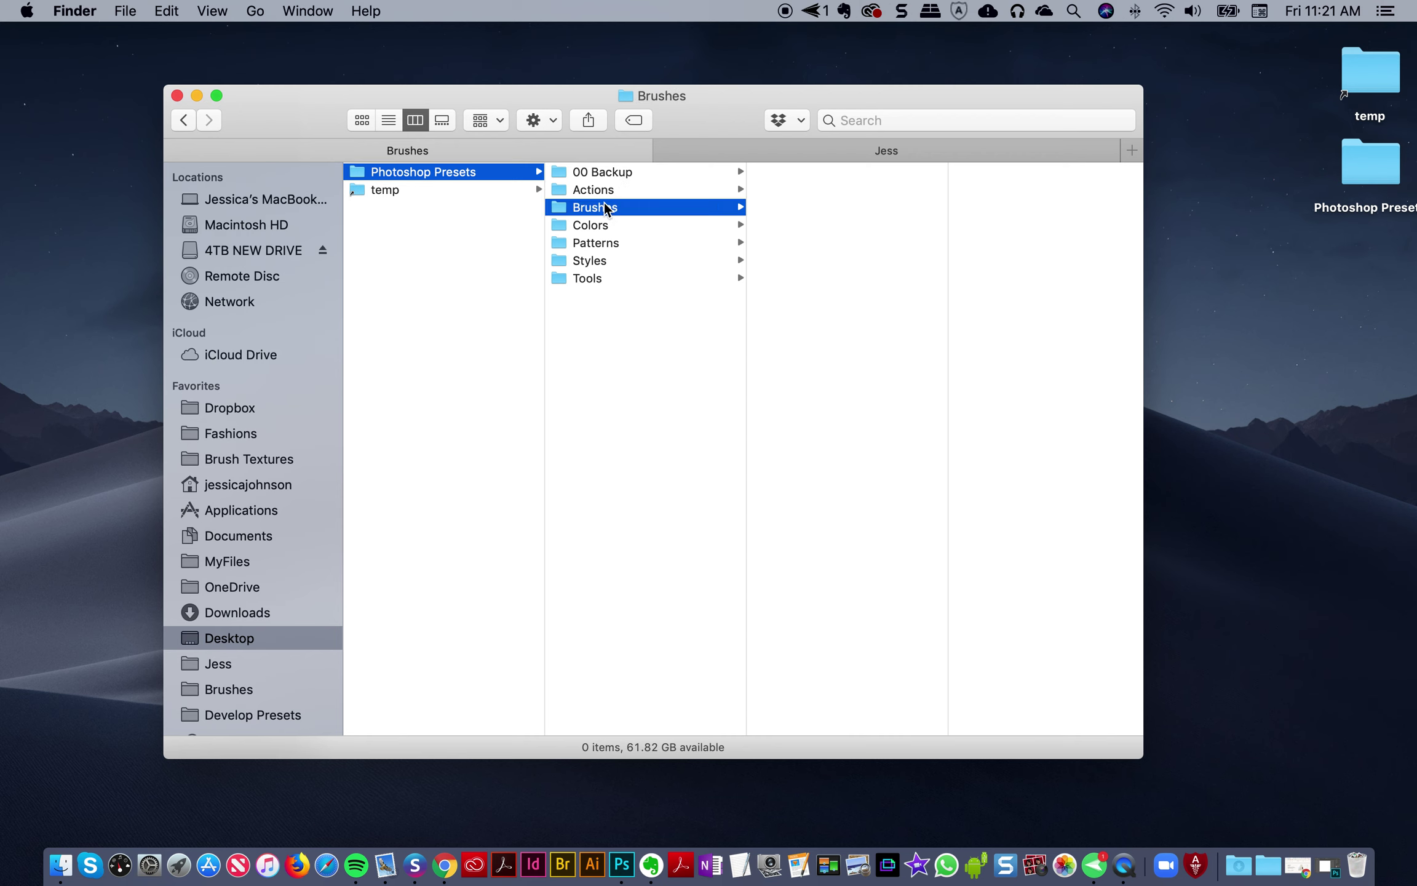
pyautogui.click(617, 225)
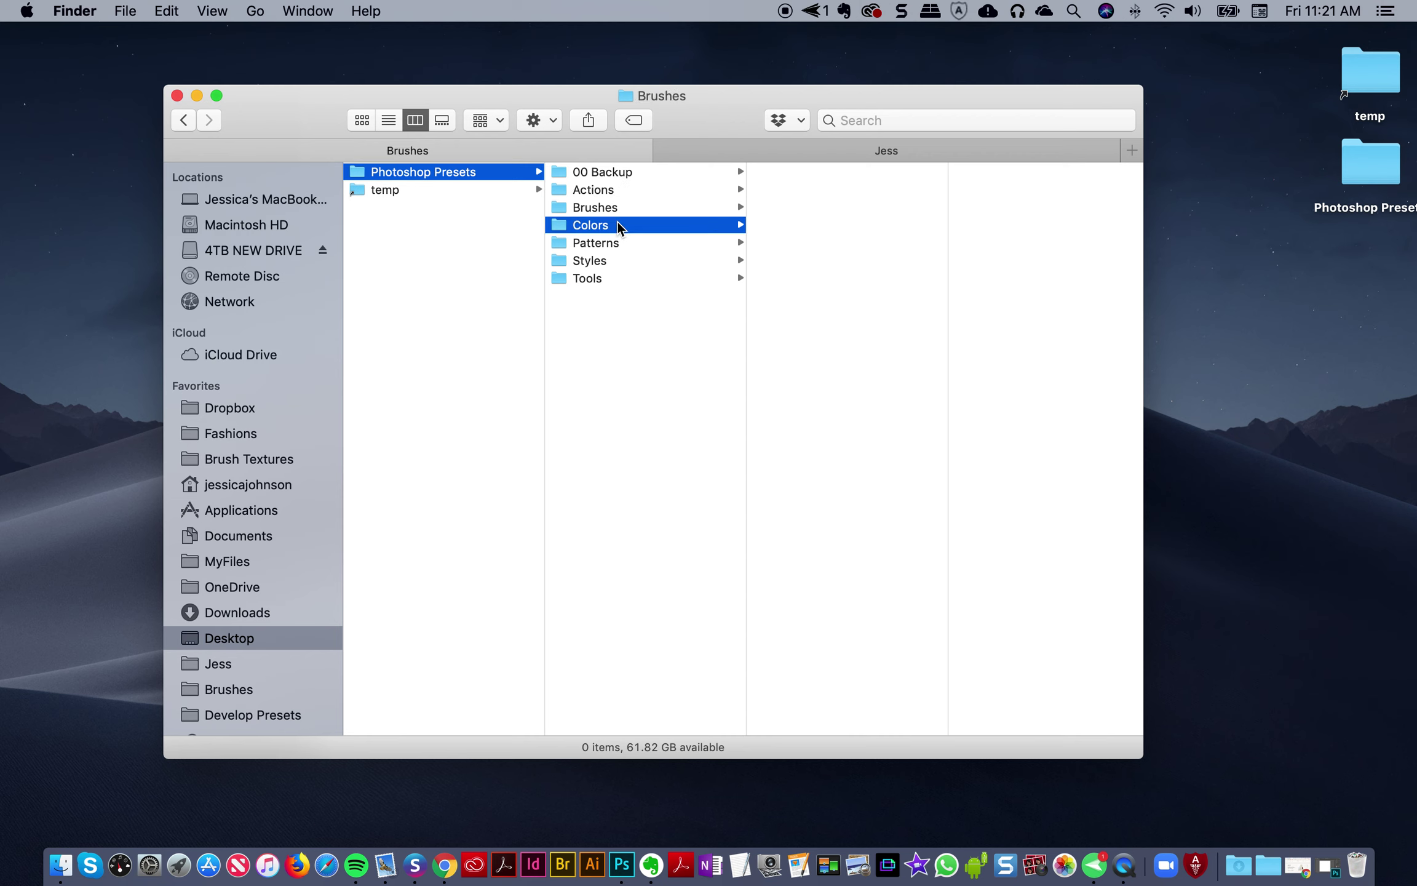
pyautogui.click(643, 248)
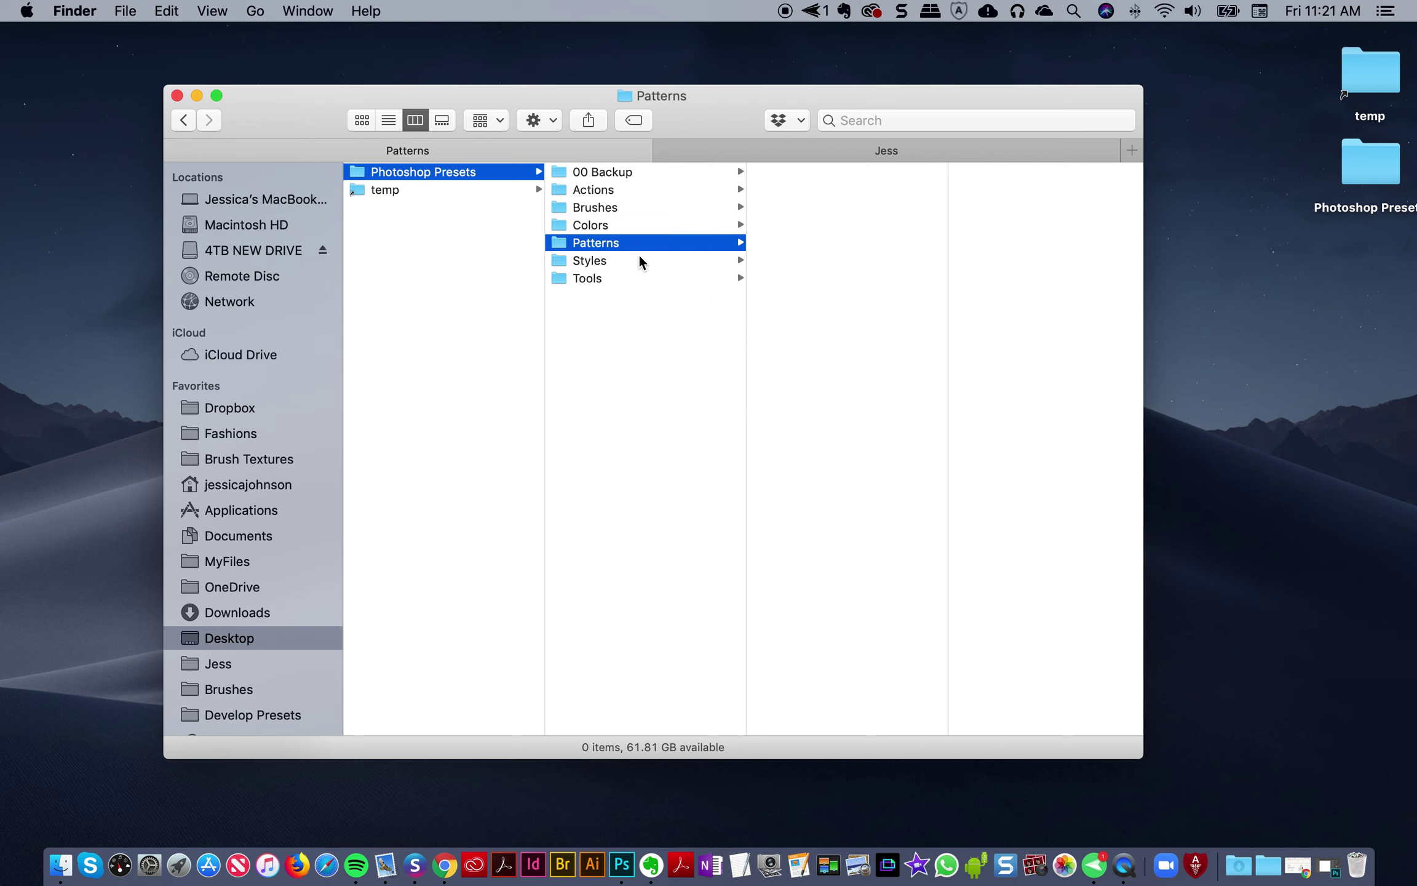
pyautogui.click(626, 264)
pyautogui.click(608, 281)
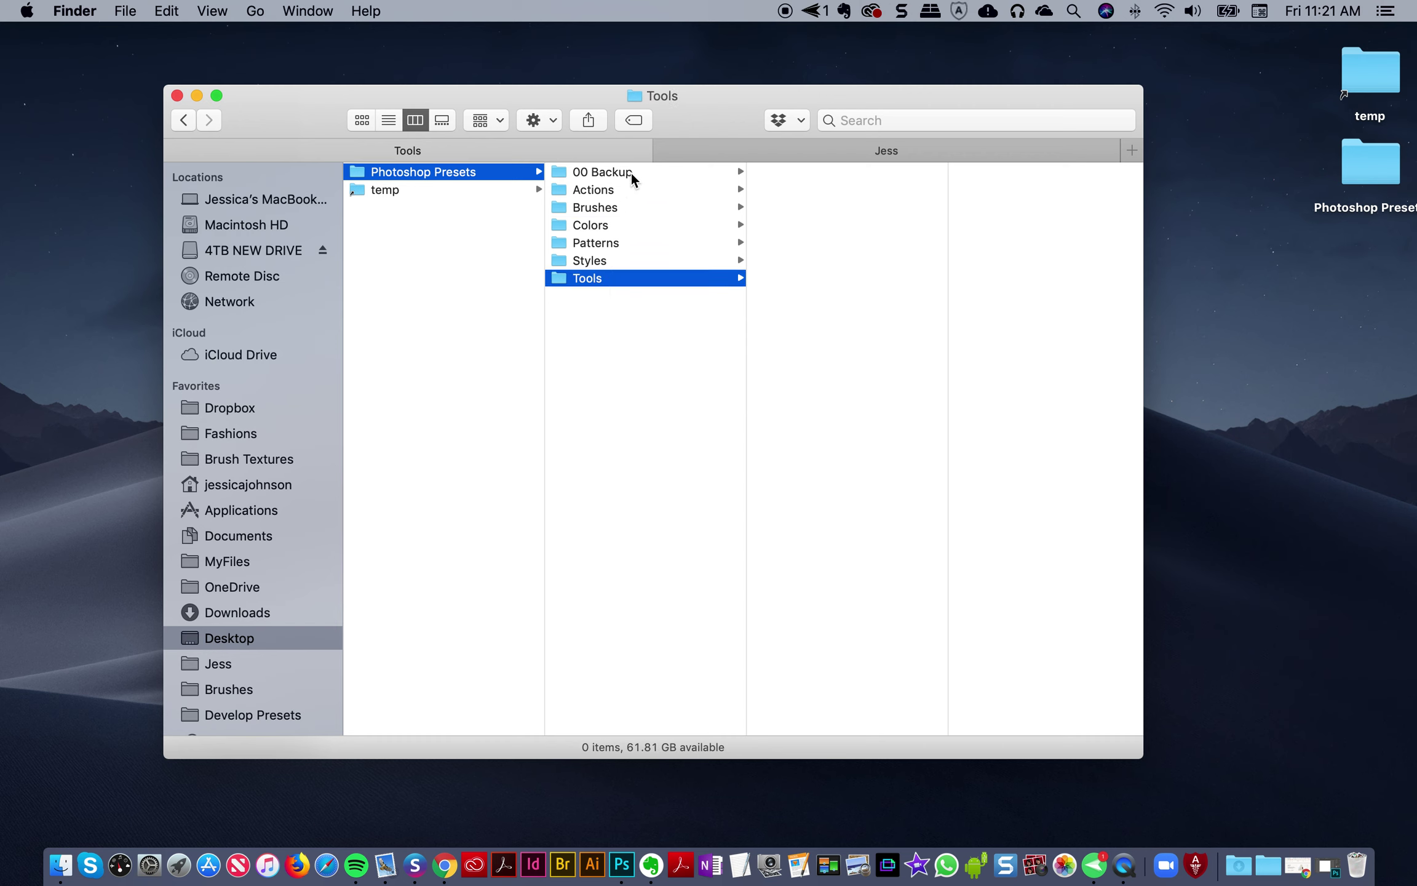
pyautogui.click(631, 173)
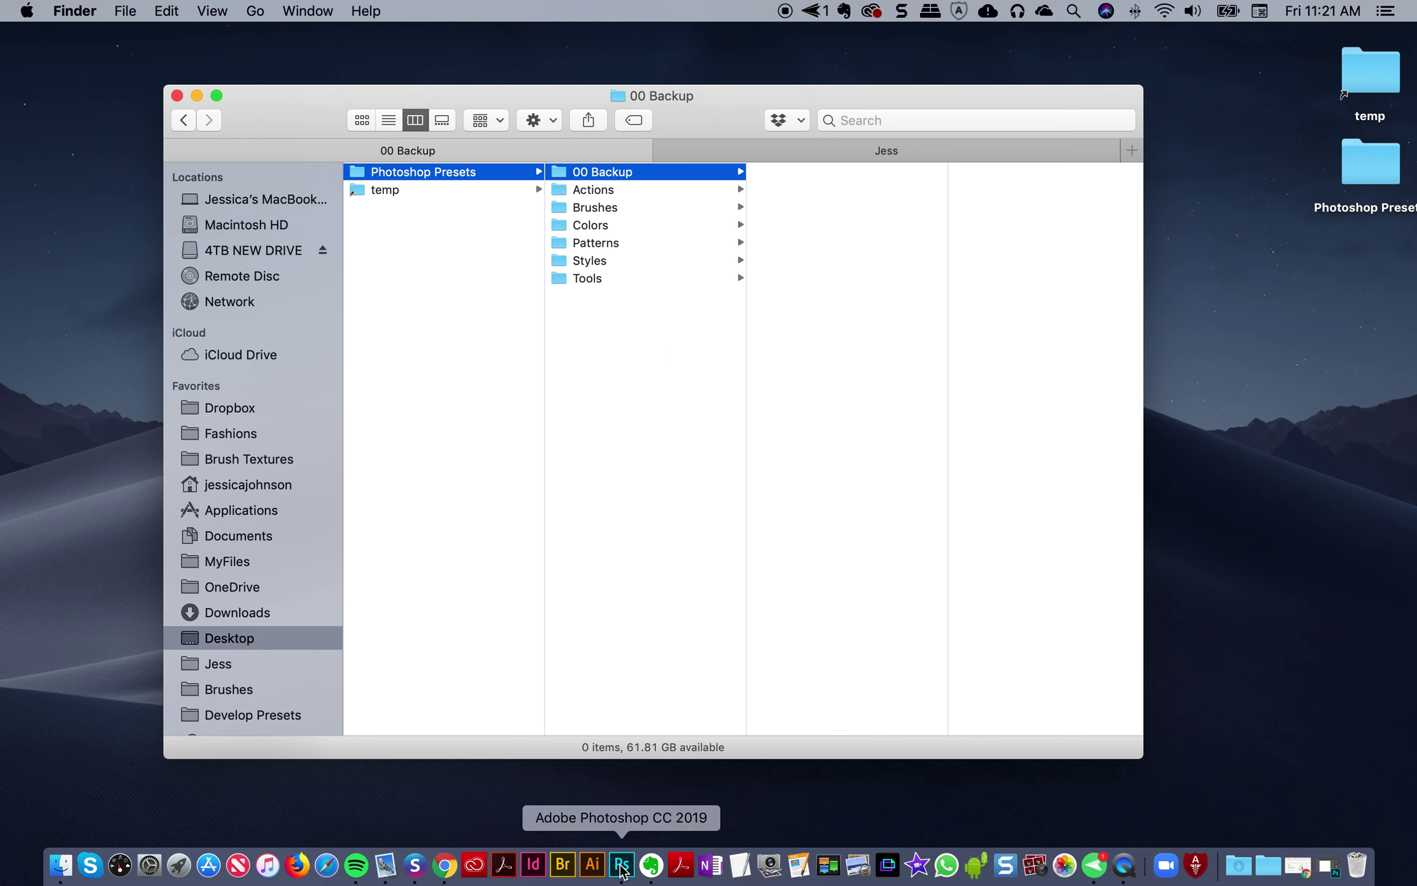
# Step: Revisit the Brushes, Patterns, 00 Backup and Tools subfolders of Photoshop Presets
pyautogui.click(789, 278)
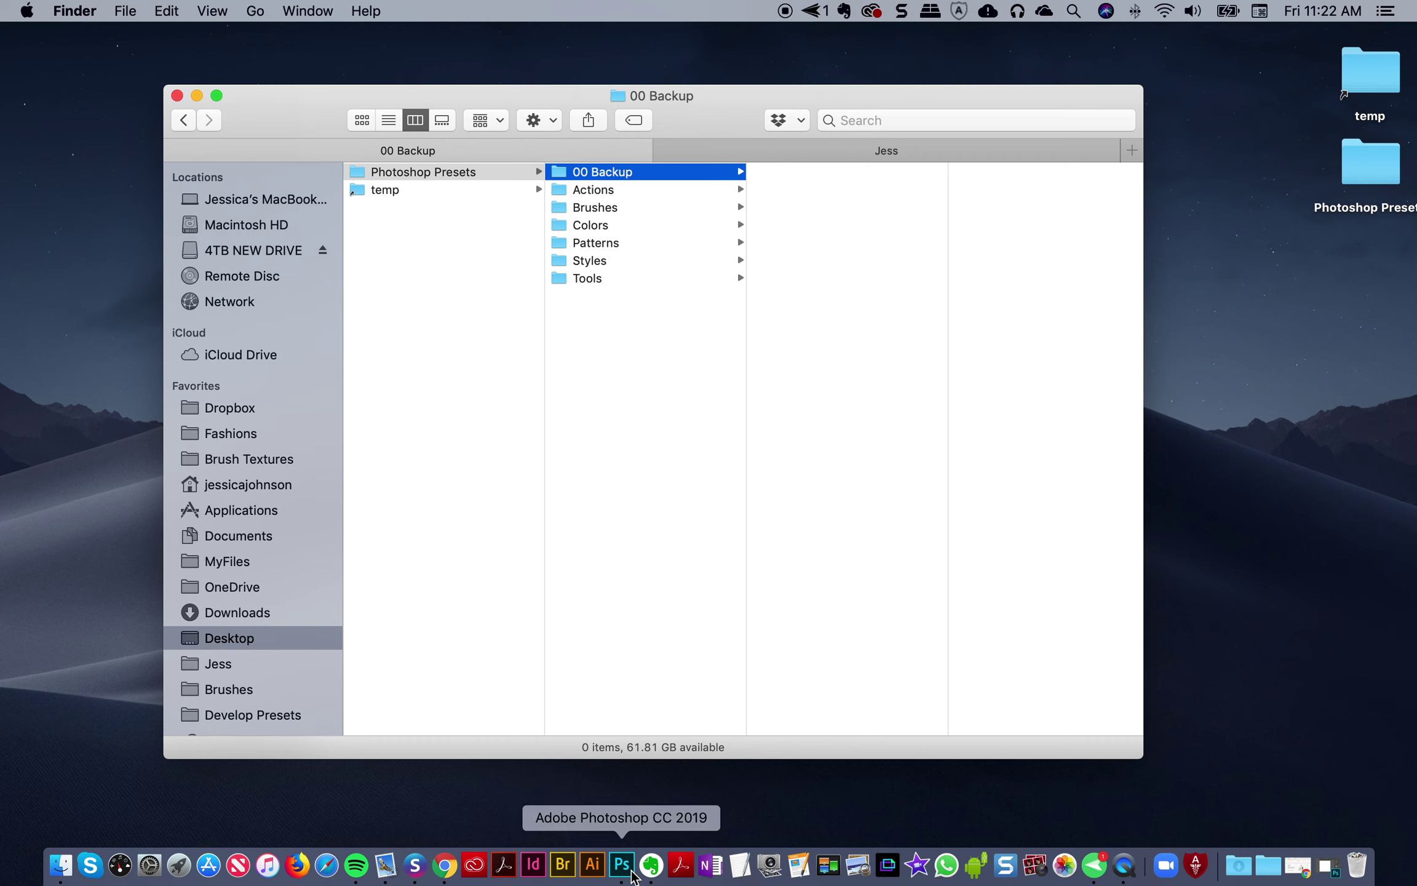
pyautogui.click(621, 212)
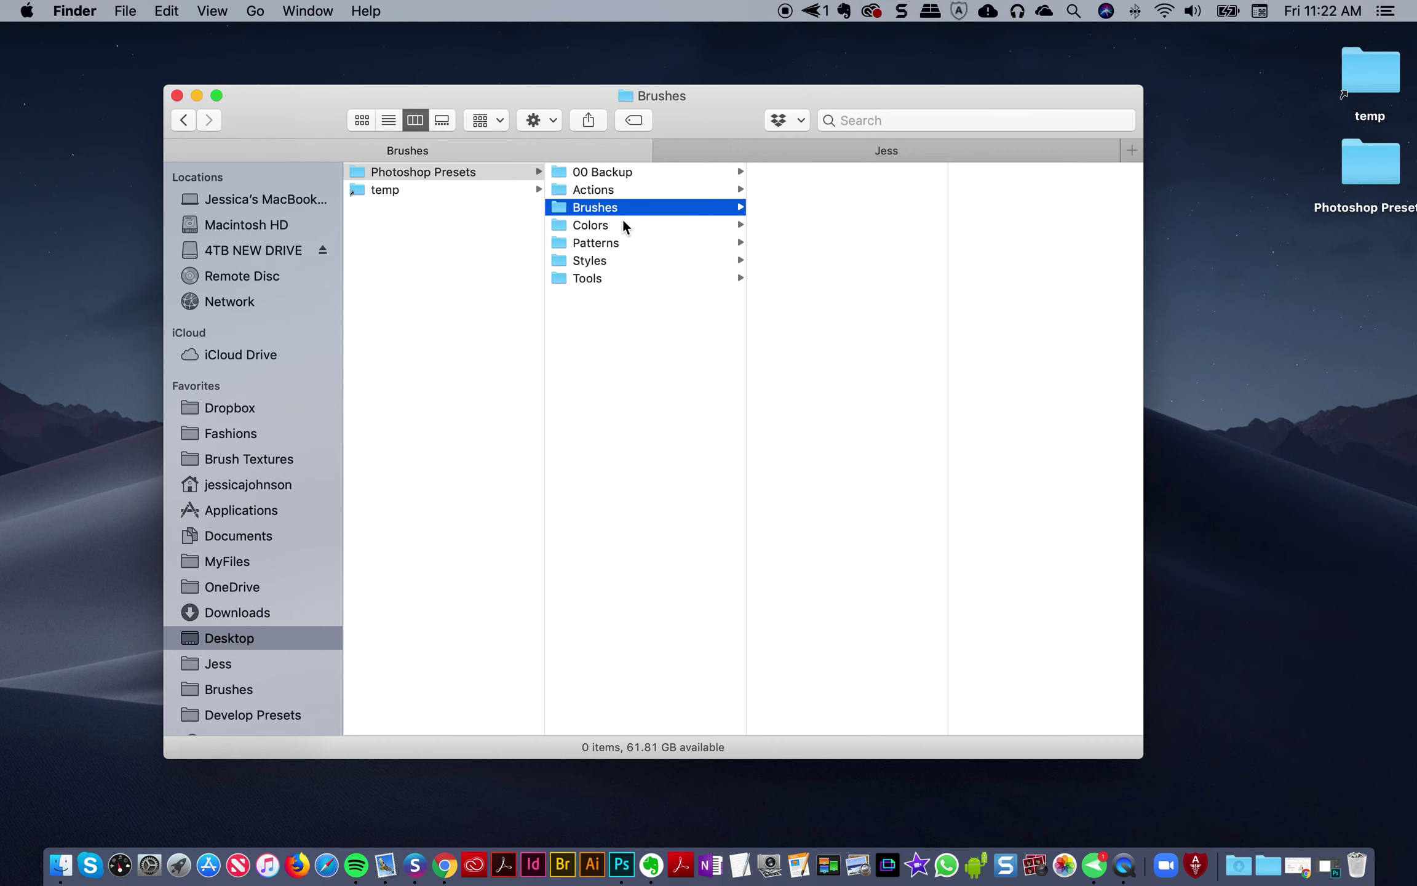
pyautogui.click(614, 244)
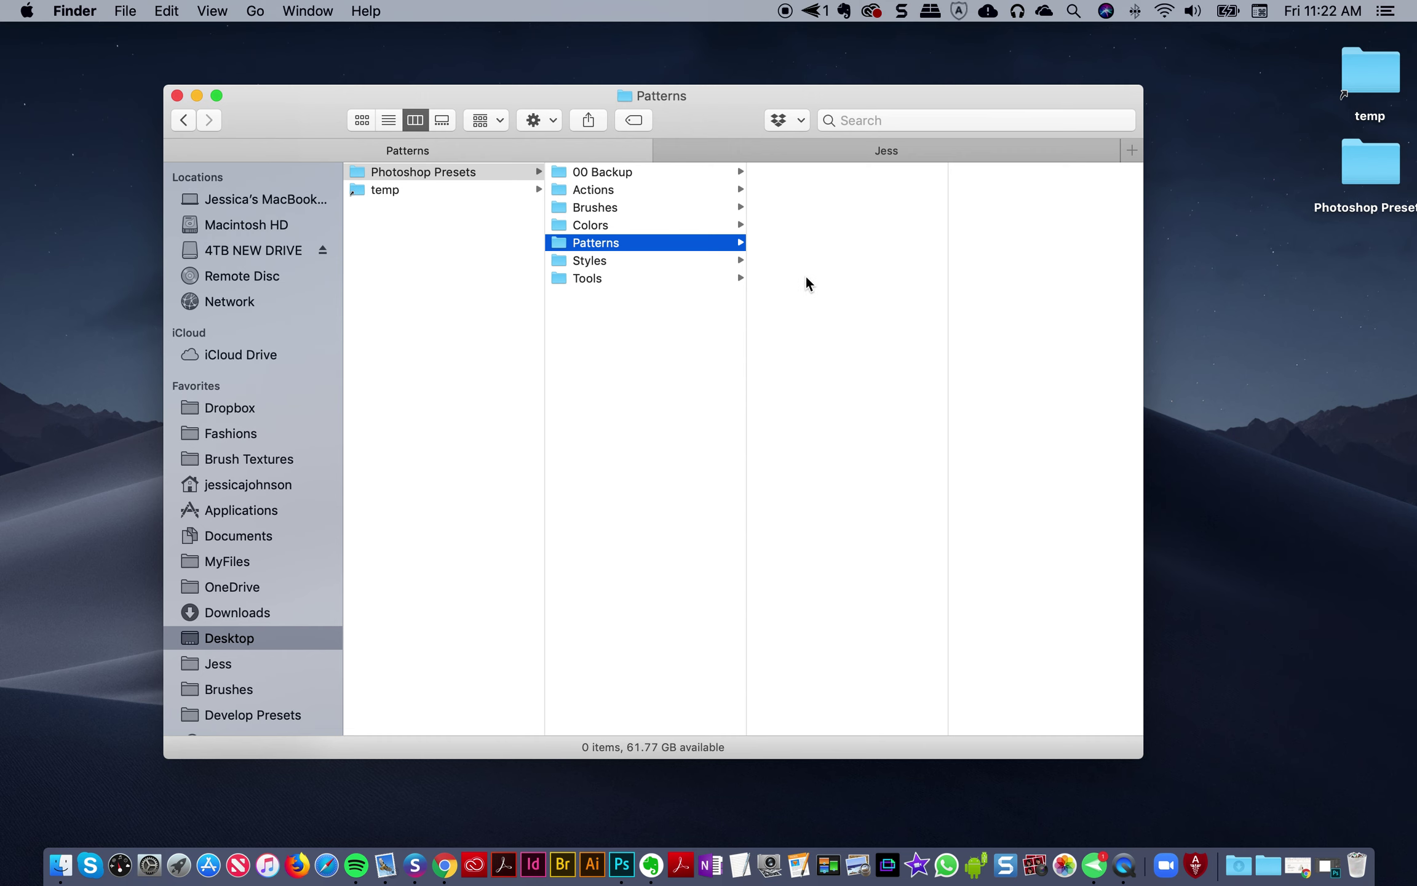
pyautogui.click(624, 174)
pyautogui.click(596, 242)
pyautogui.click(591, 280)
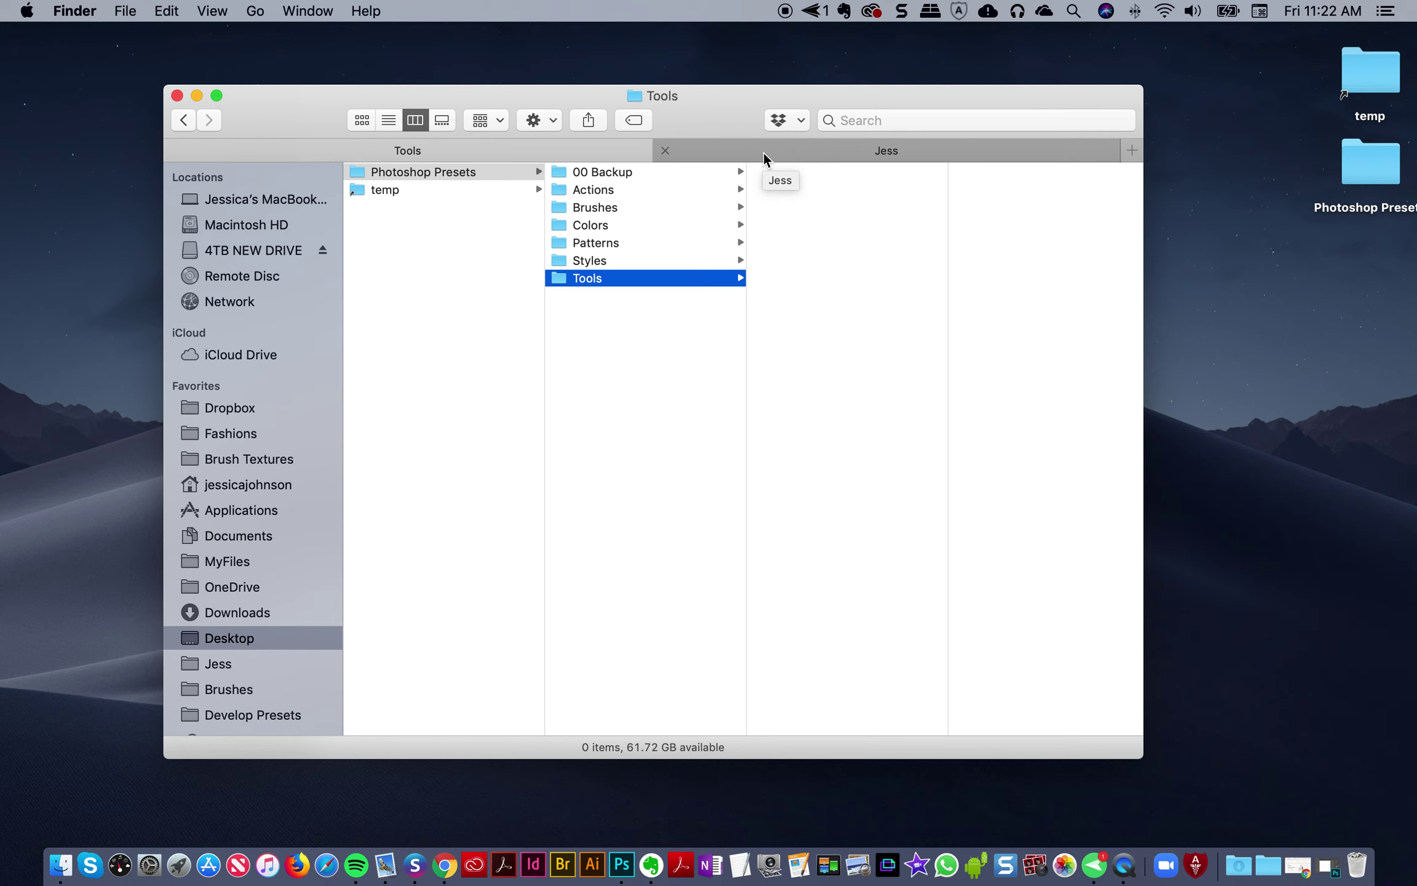
# Step: Switch to Photoshop and examine the pattern libraries offered in the Pattern Stamp Tool's pattern picker options, from Artist Surfaces to Web Patterns
pyautogui.click(618, 864)
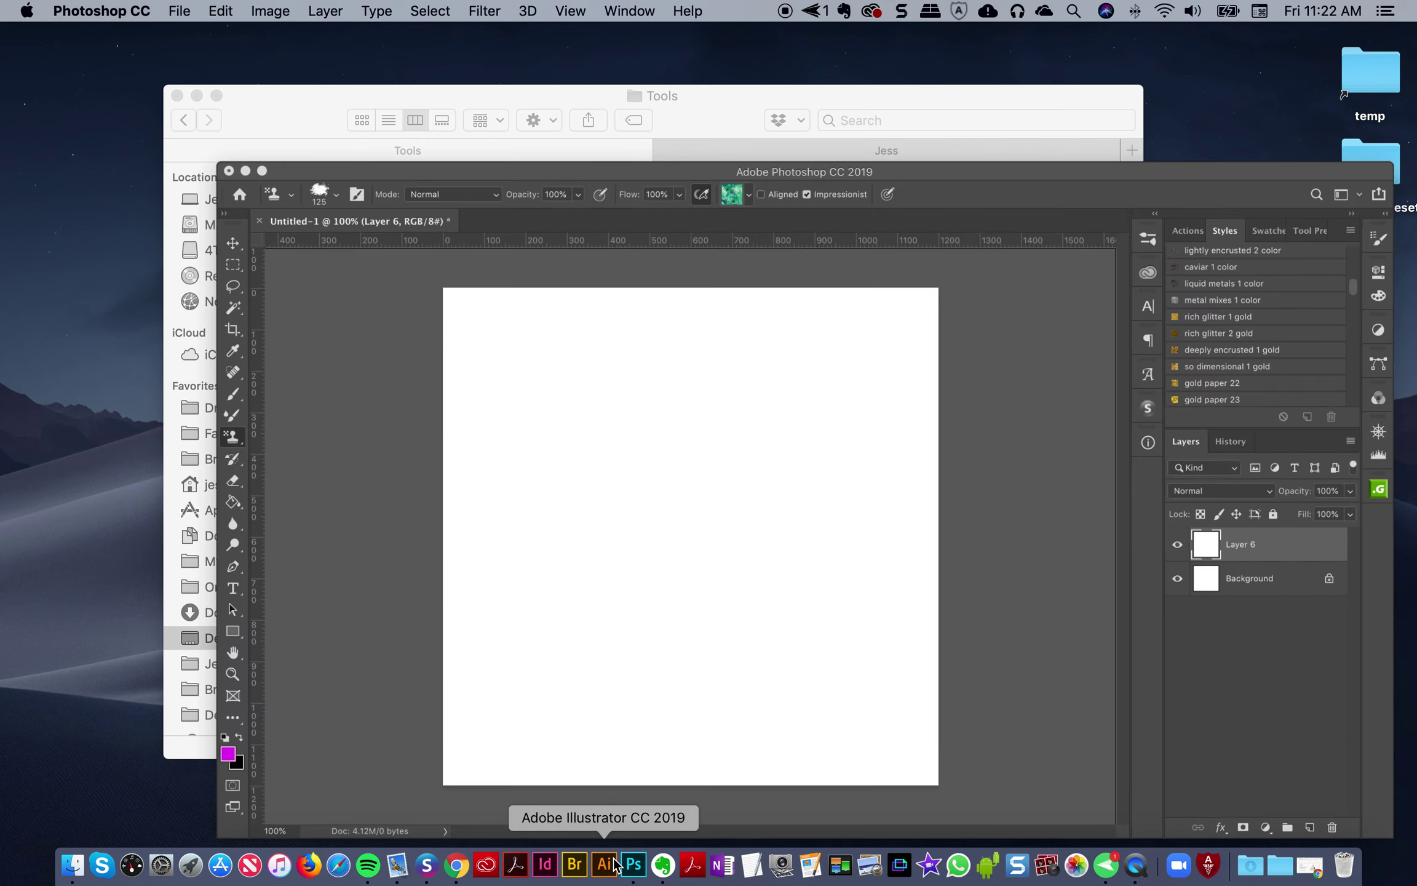
pyautogui.click(623, 66)
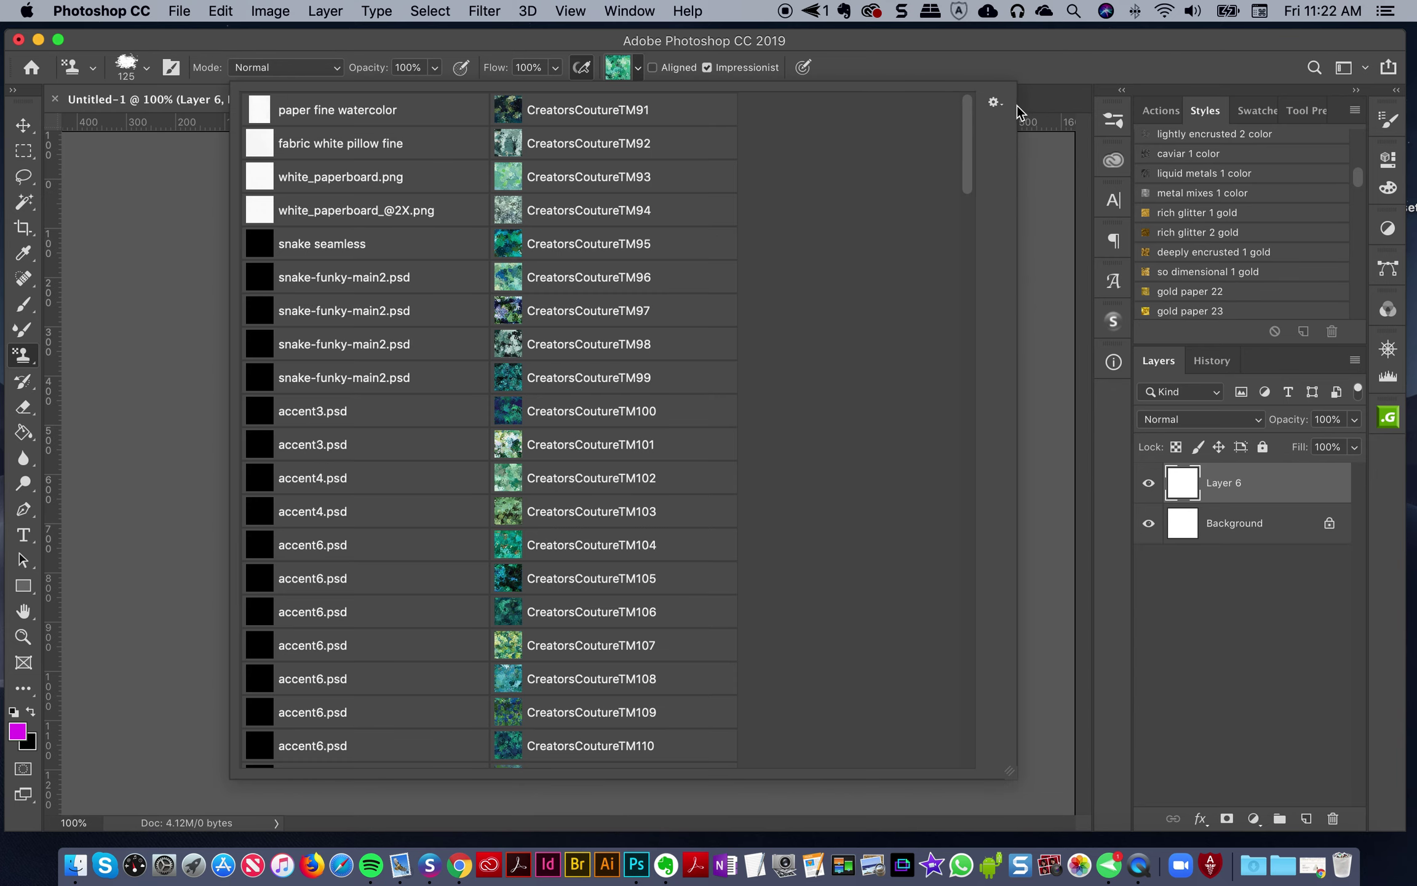
pyautogui.click(617, 68)
pyautogui.click(617, 70)
pyautogui.click(995, 104)
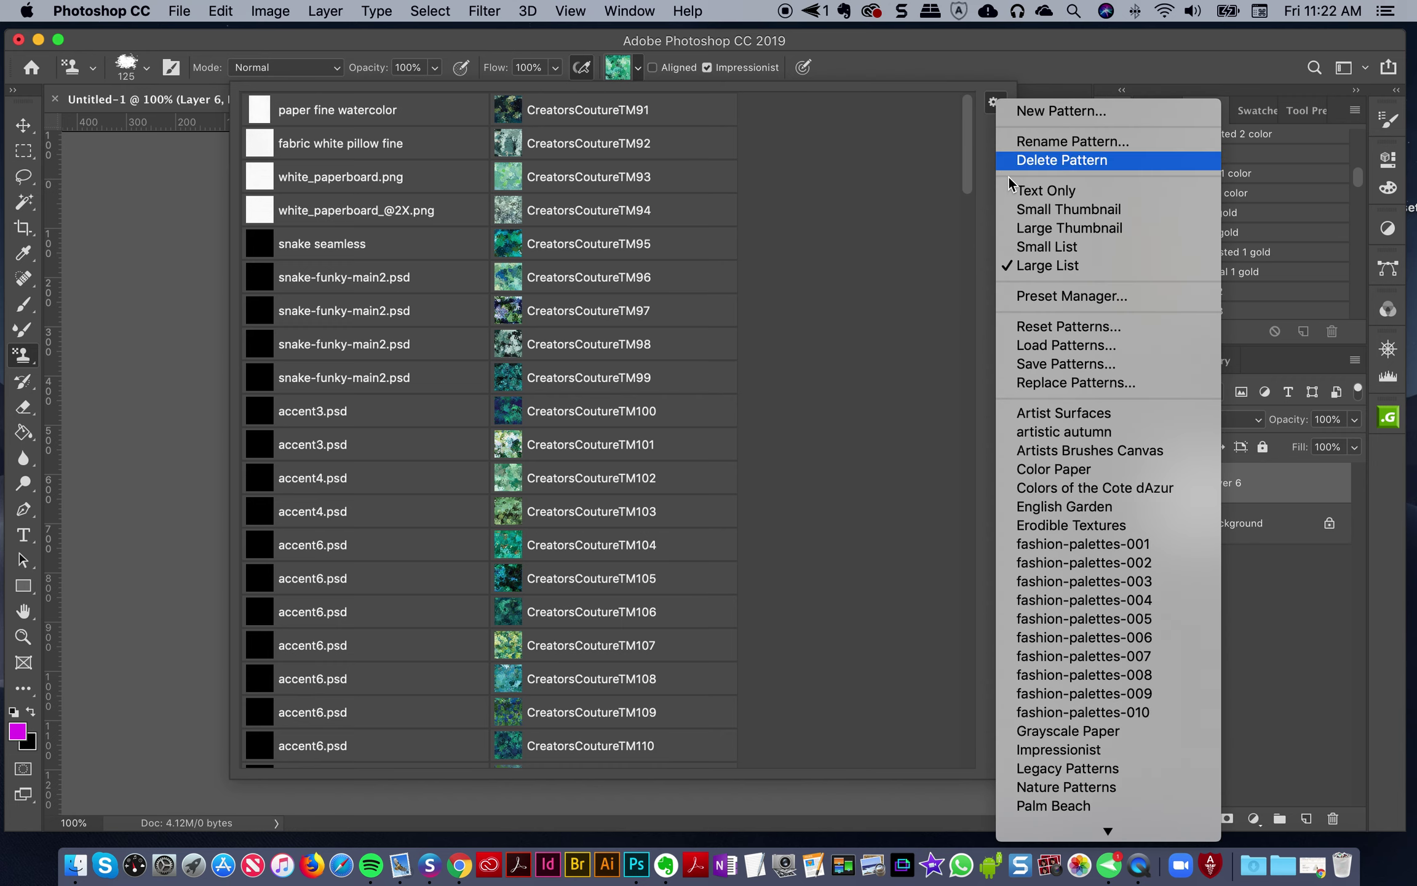
pyautogui.scroll(-5, 1072, 462)
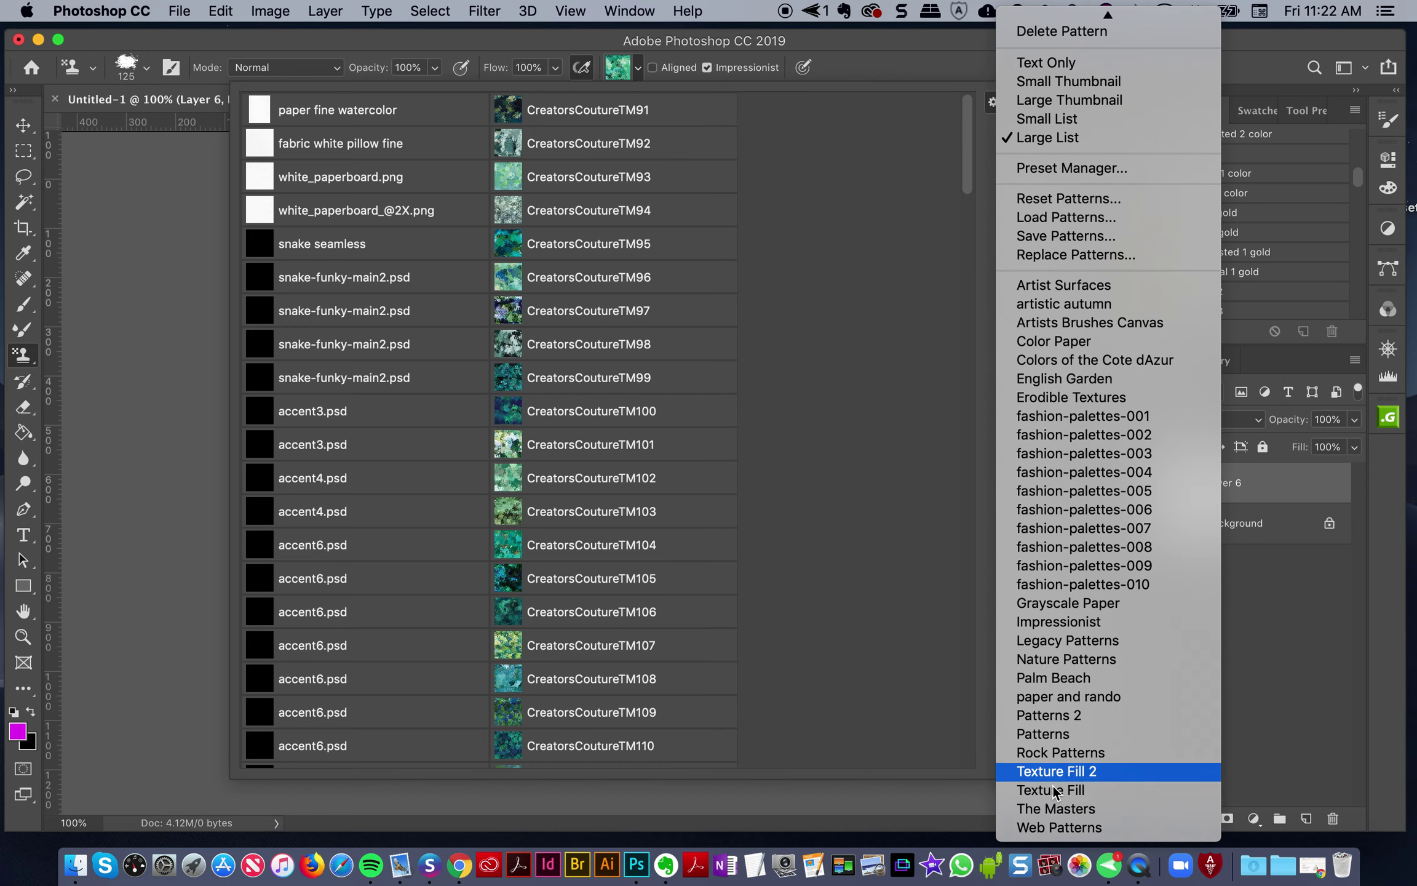
pyautogui.scroll(2, 1058, 695)
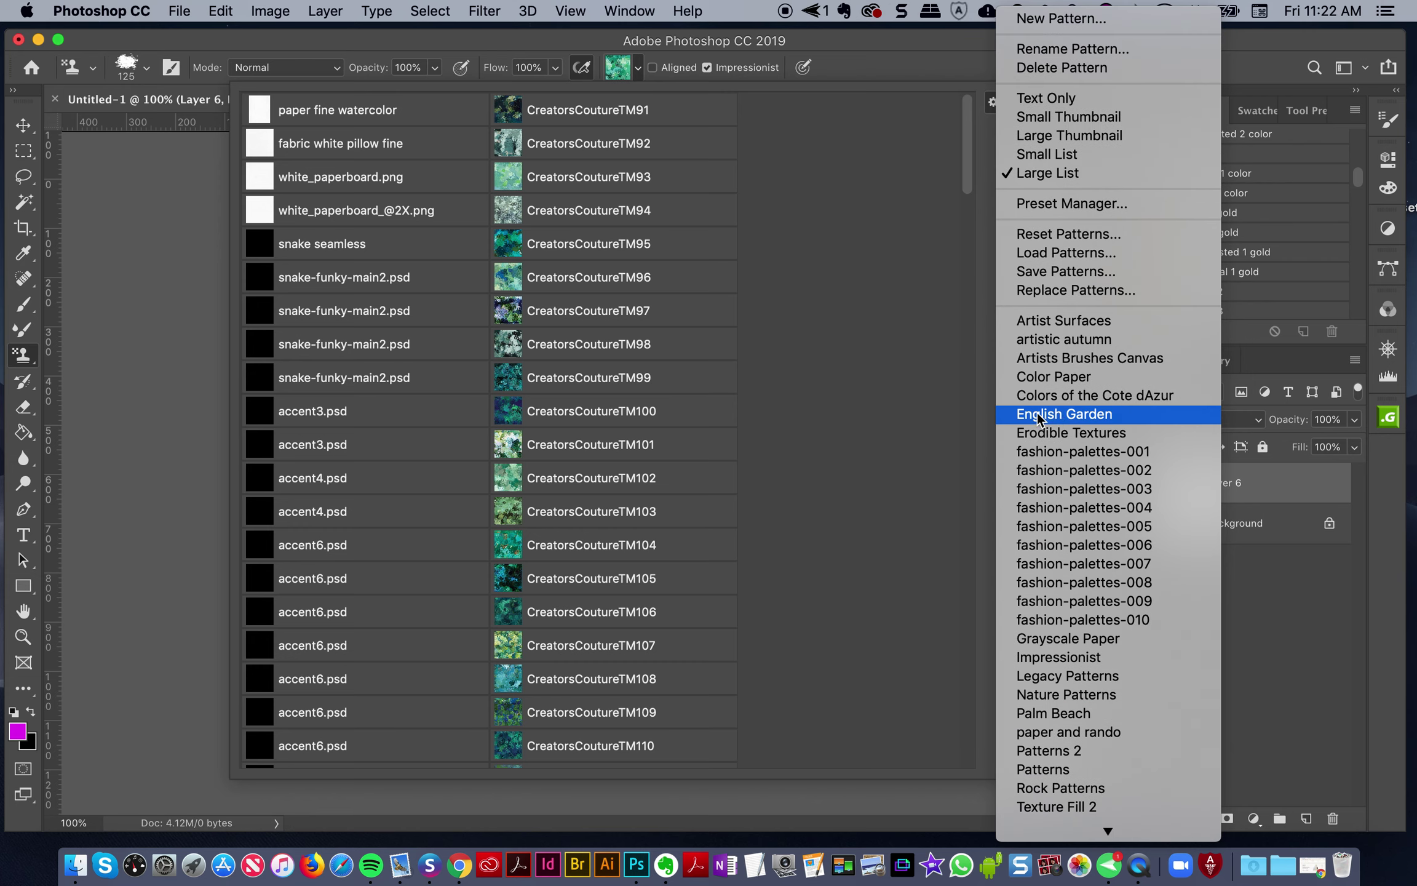
pyautogui.scroll(-2, 1061, 360)
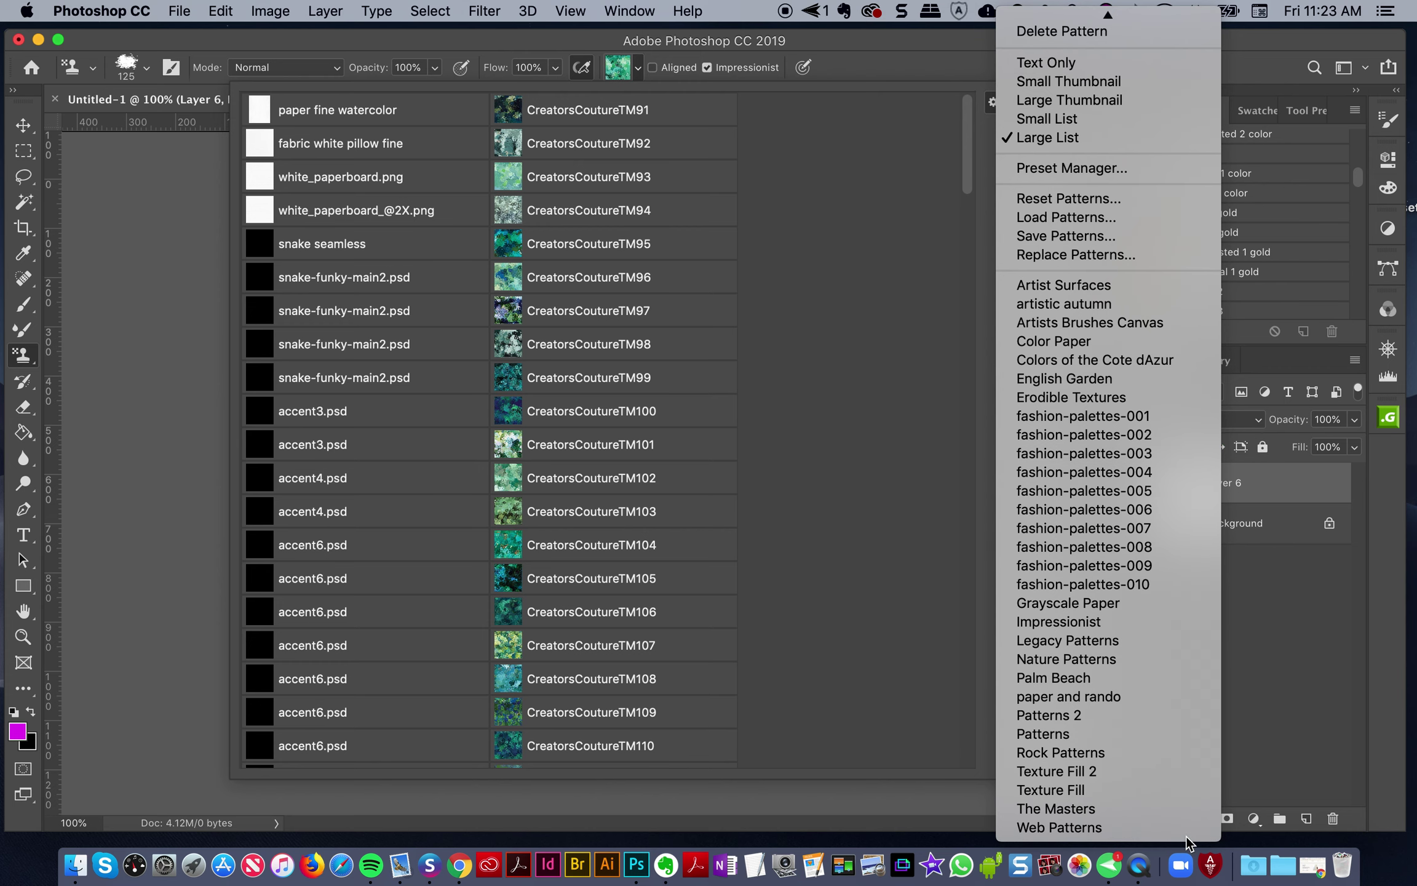
# Step: Append the fashion-palettes-001 library to the current patterns and check the end of the pattern list
pyautogui.click(1101, 419)
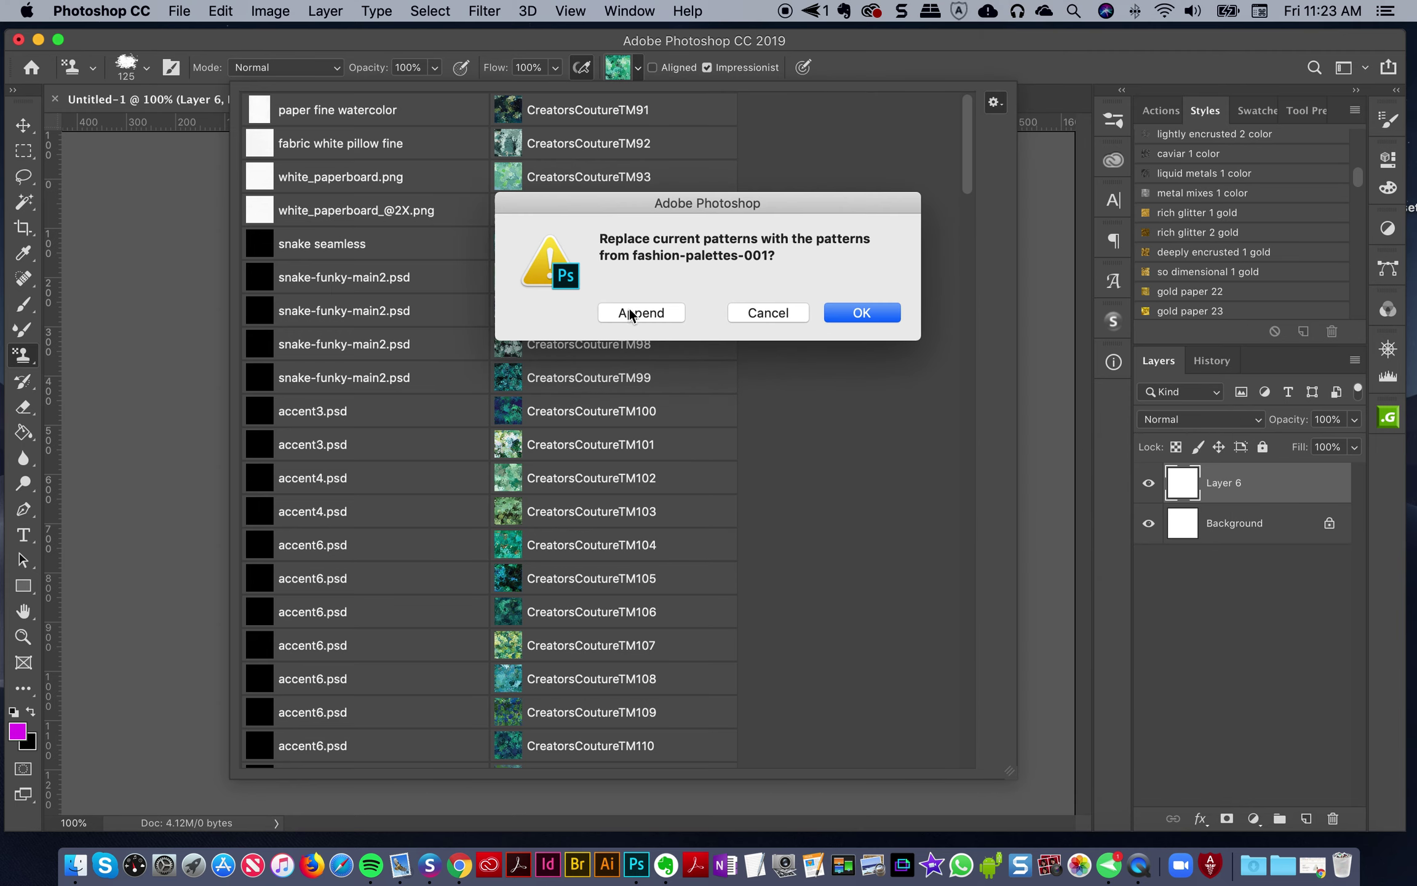
pyautogui.click(630, 313)
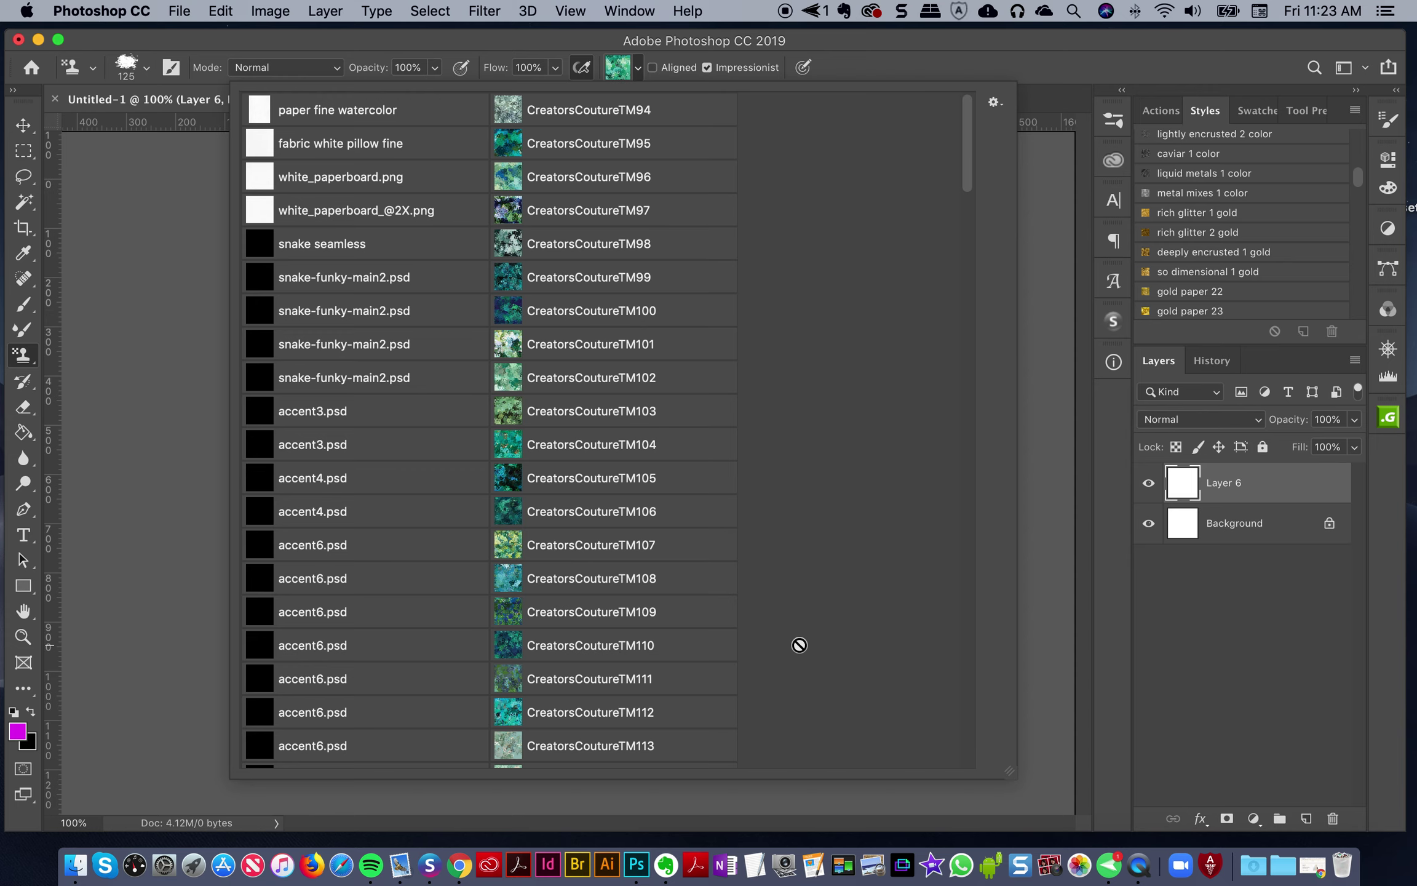
pyautogui.scroll(-20, 800, 644)
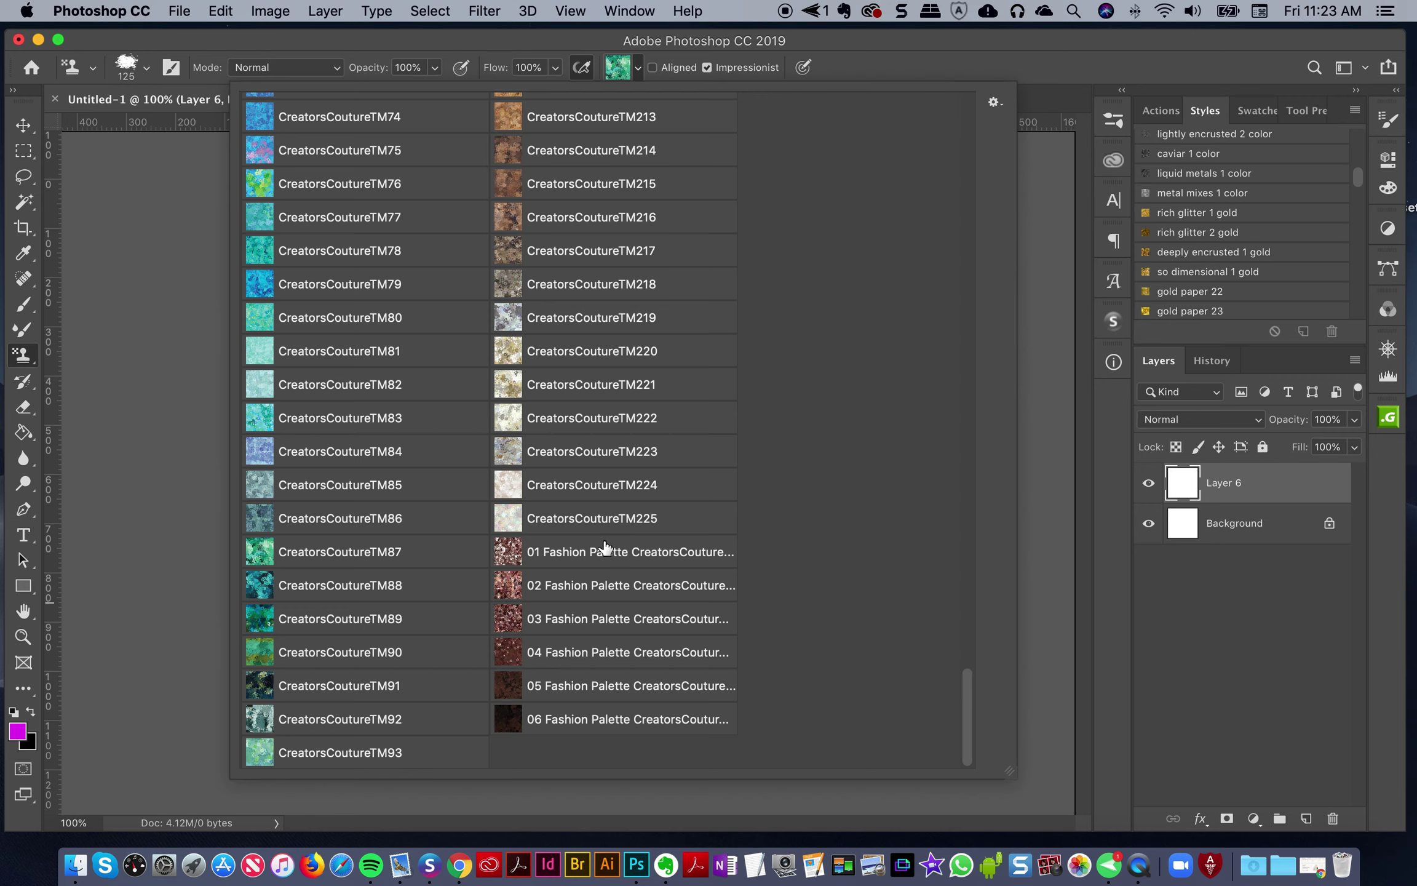
pyautogui.click(708, 32)
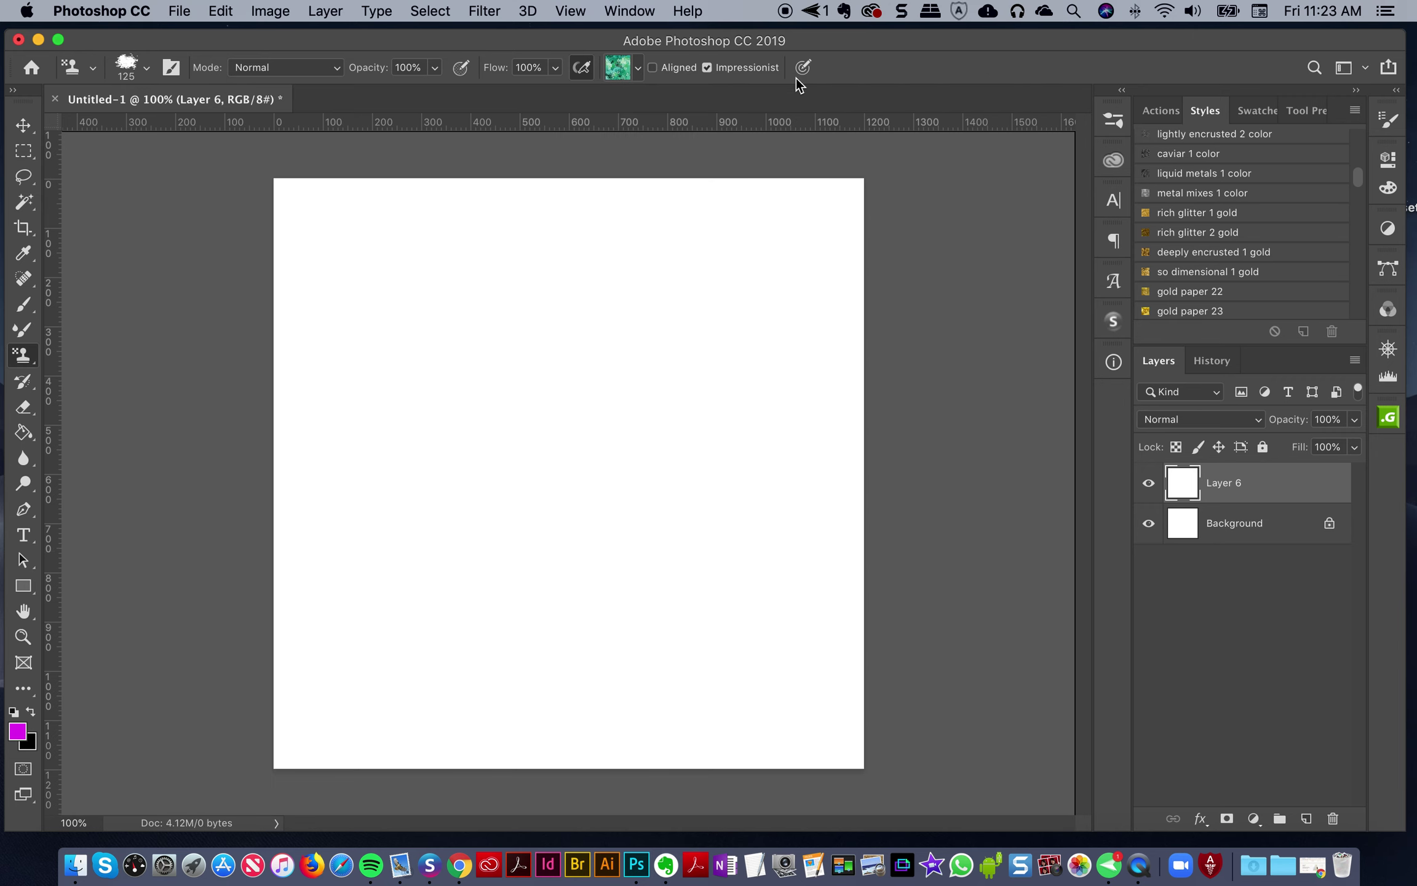
pyautogui.click(627, 69)
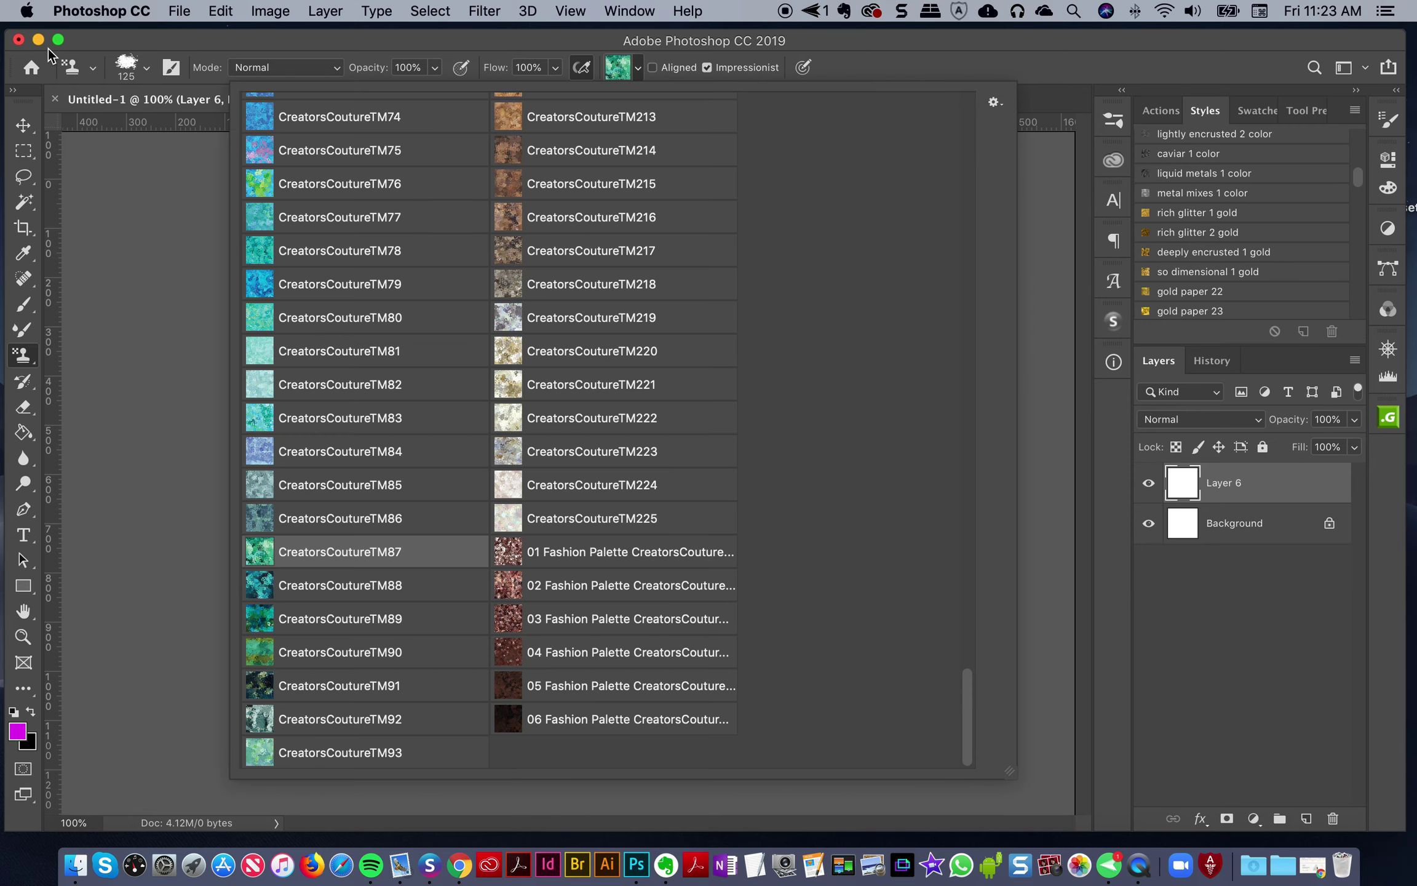
# Step: Minimize Photoshop, show the custom patterns folder of Photoshop CC 2019 in Finder, and enlarge the window to fit all its columns
pyautogui.click(43, 39)
pyautogui.click(42, 39)
pyautogui.click(684, 97)
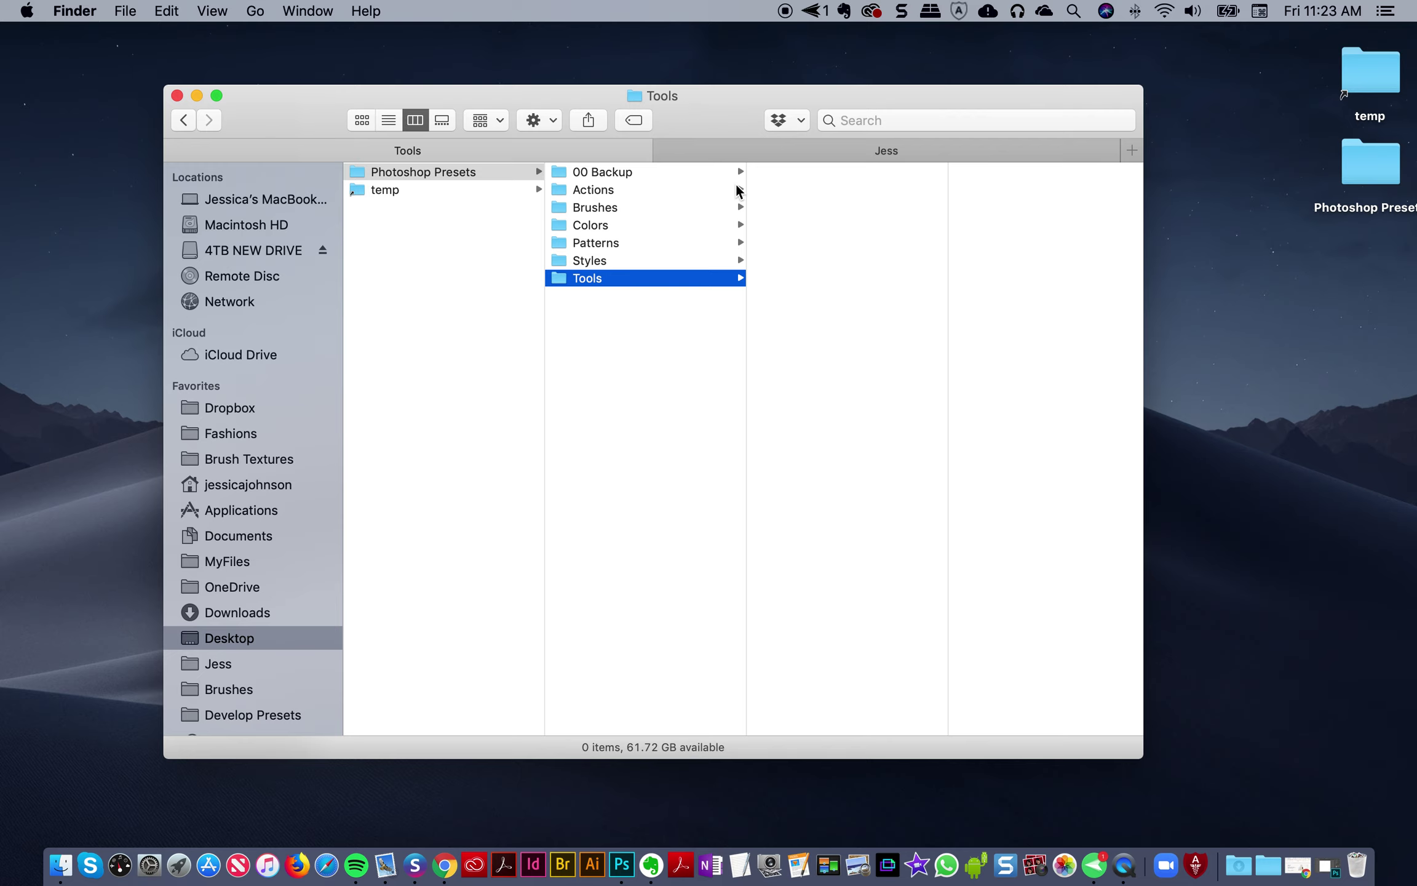
pyautogui.click(761, 146)
pyautogui.hscroll(-5, 707, 282)
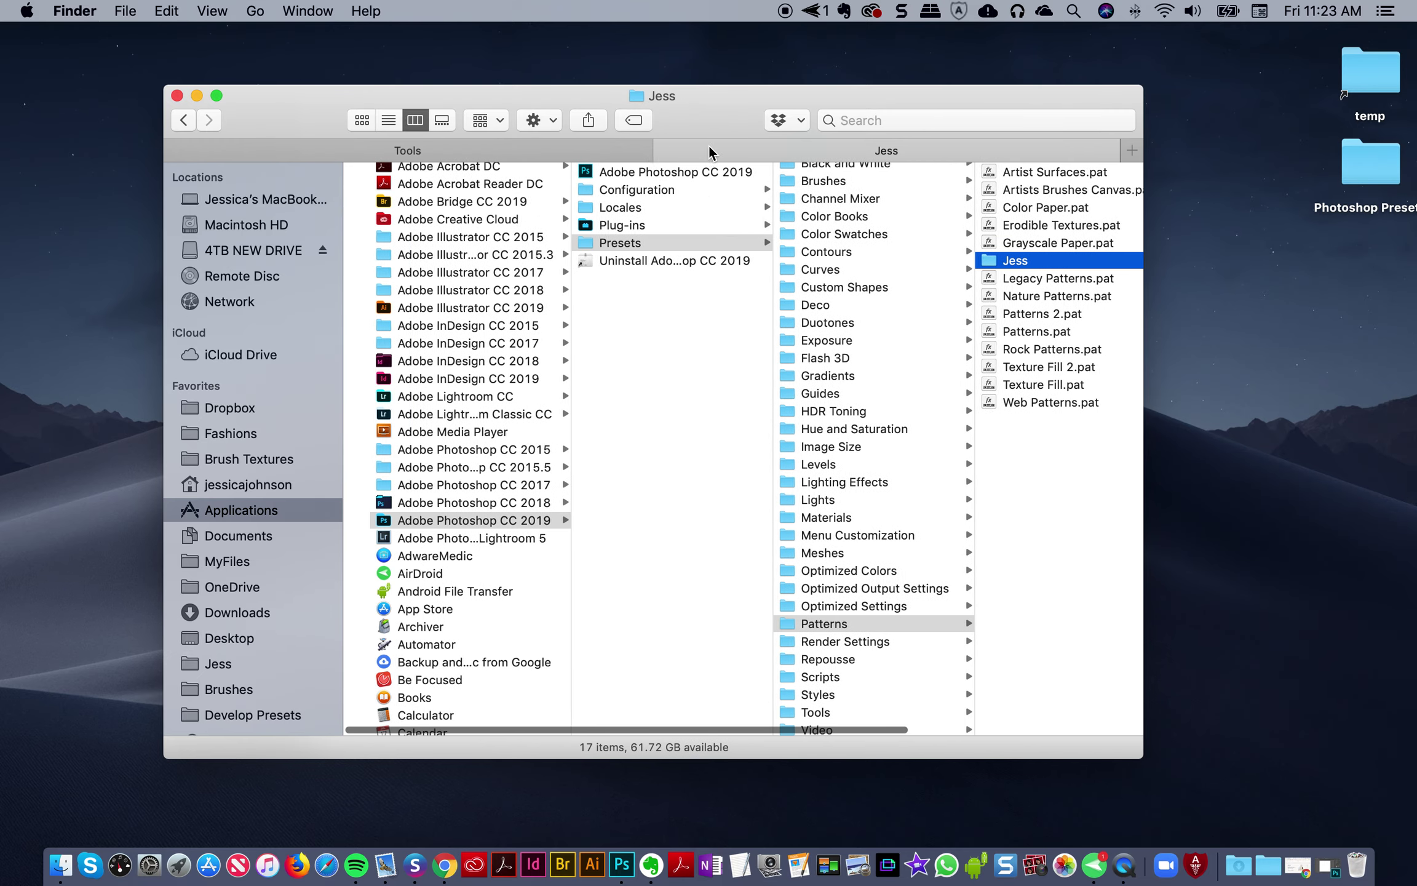
pyautogui.moveTo(684, 99); pyautogui.dragTo(571, 67)
pyautogui.moveTo(1029, 725); pyautogui.dragTo(1209, 778)
pyautogui.hscroll(-2, 380, 556)
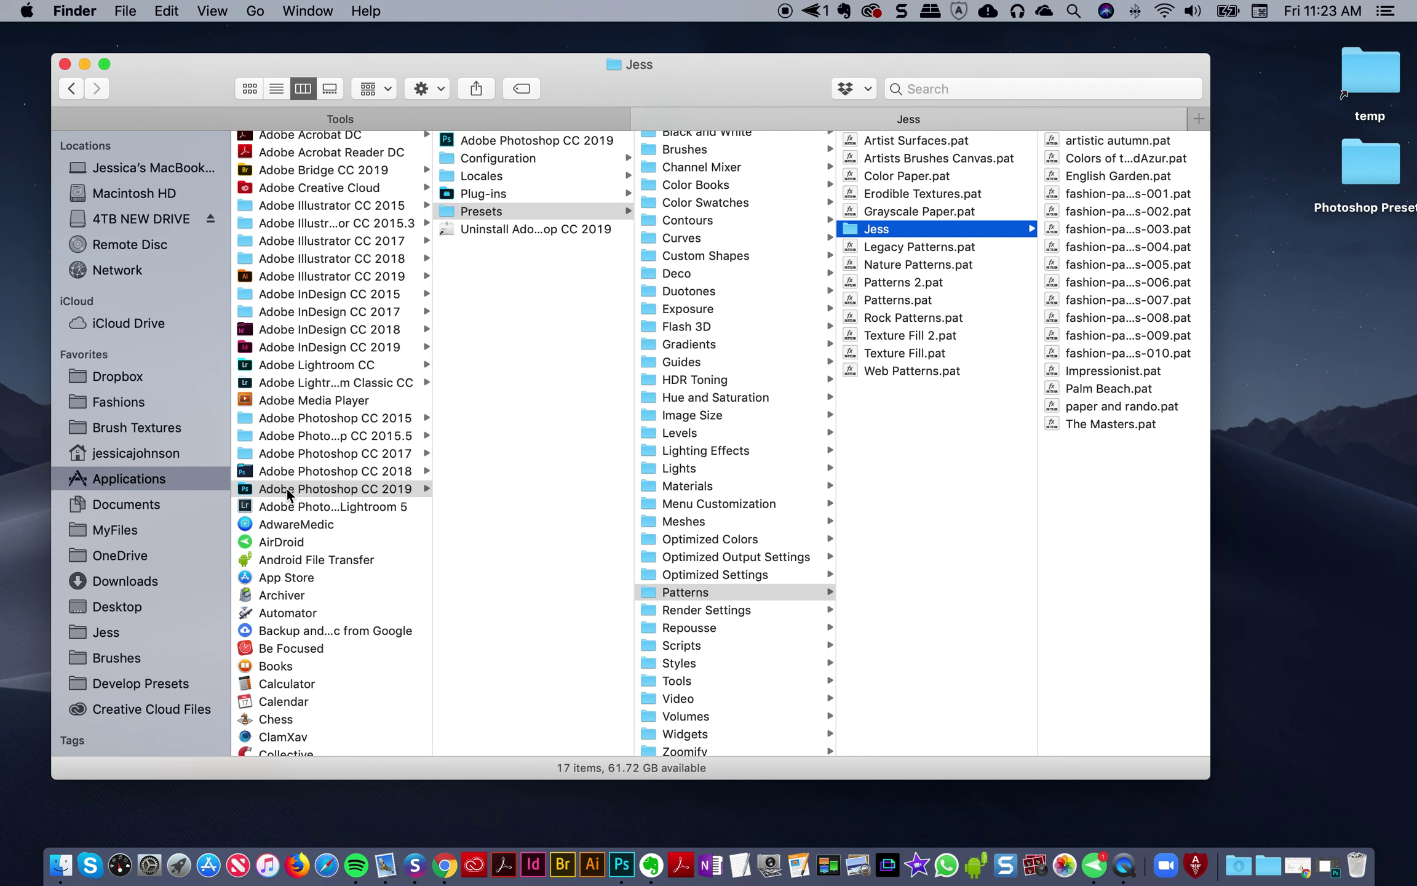
# Step: Browse the Presets folder of Photoshop CC 2019 and view the contents of its Levels, Brushes and Patterns subfolders
pyautogui.click(495, 212)
pyautogui.scroll(3, 826, 434)
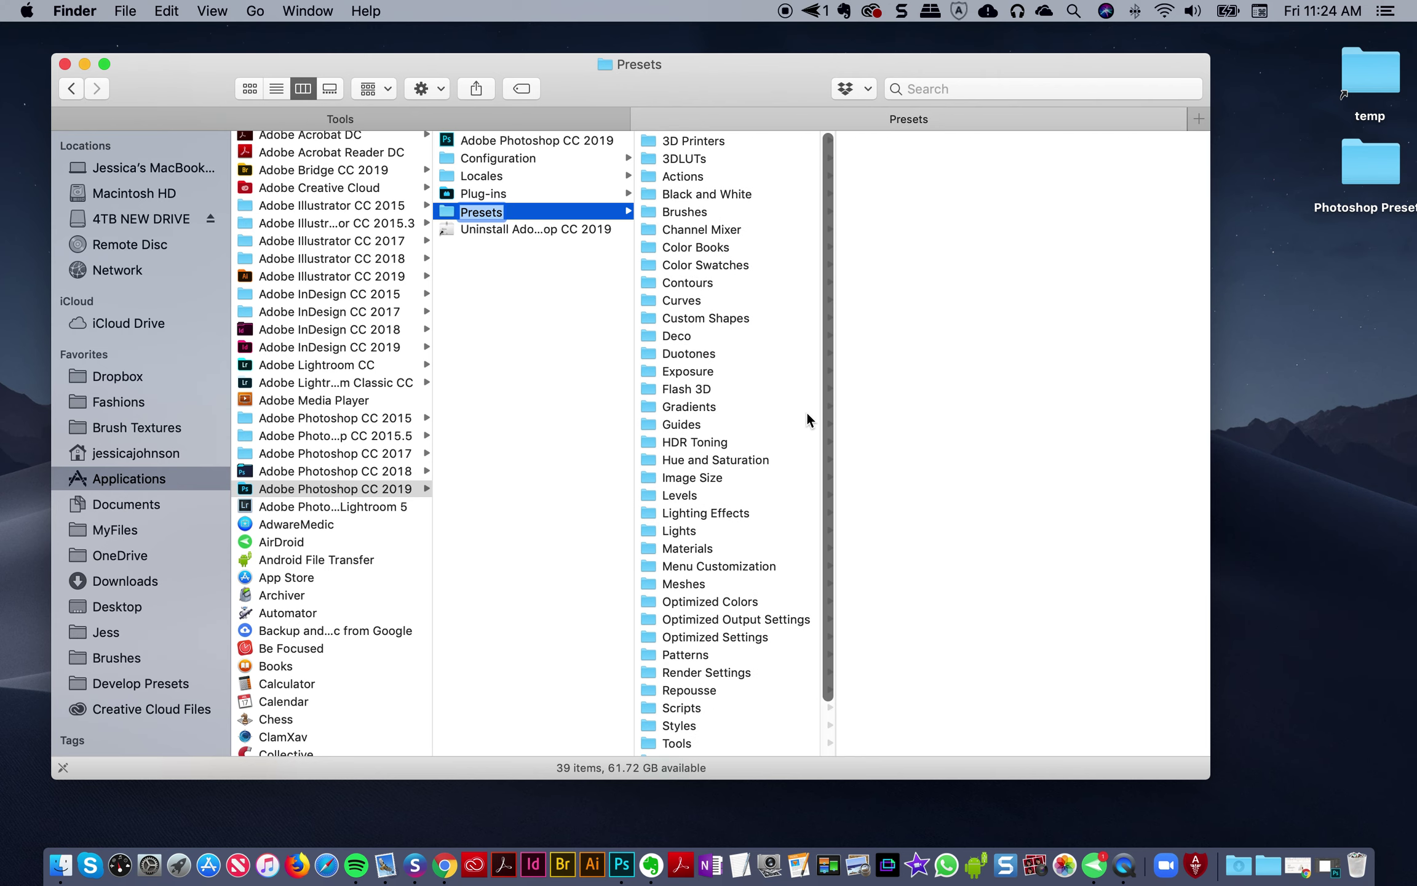
pyautogui.click(734, 212)
pyautogui.click(735, 495)
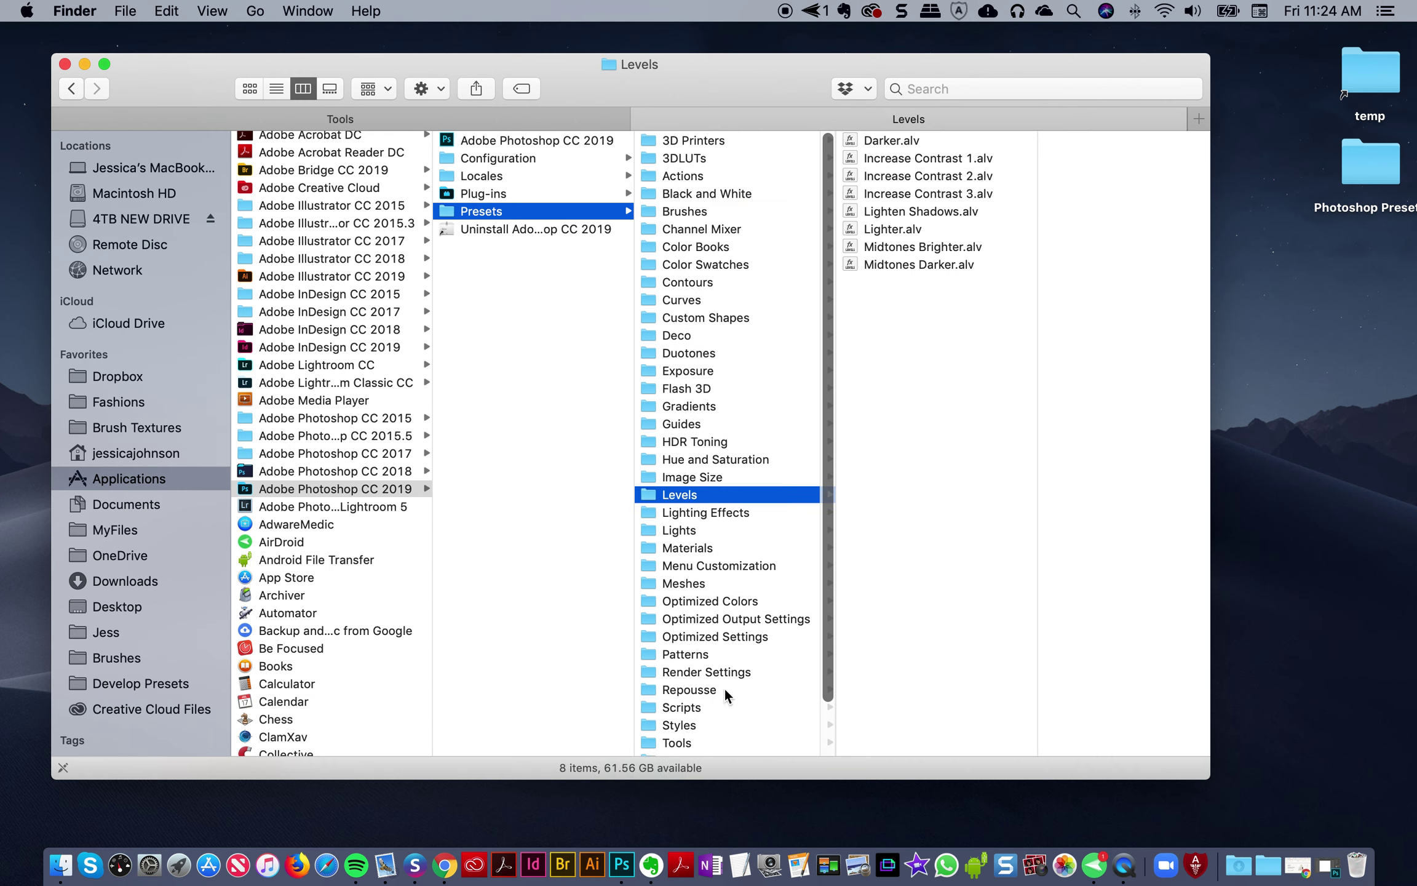
pyautogui.scroll(-2, 724, 689)
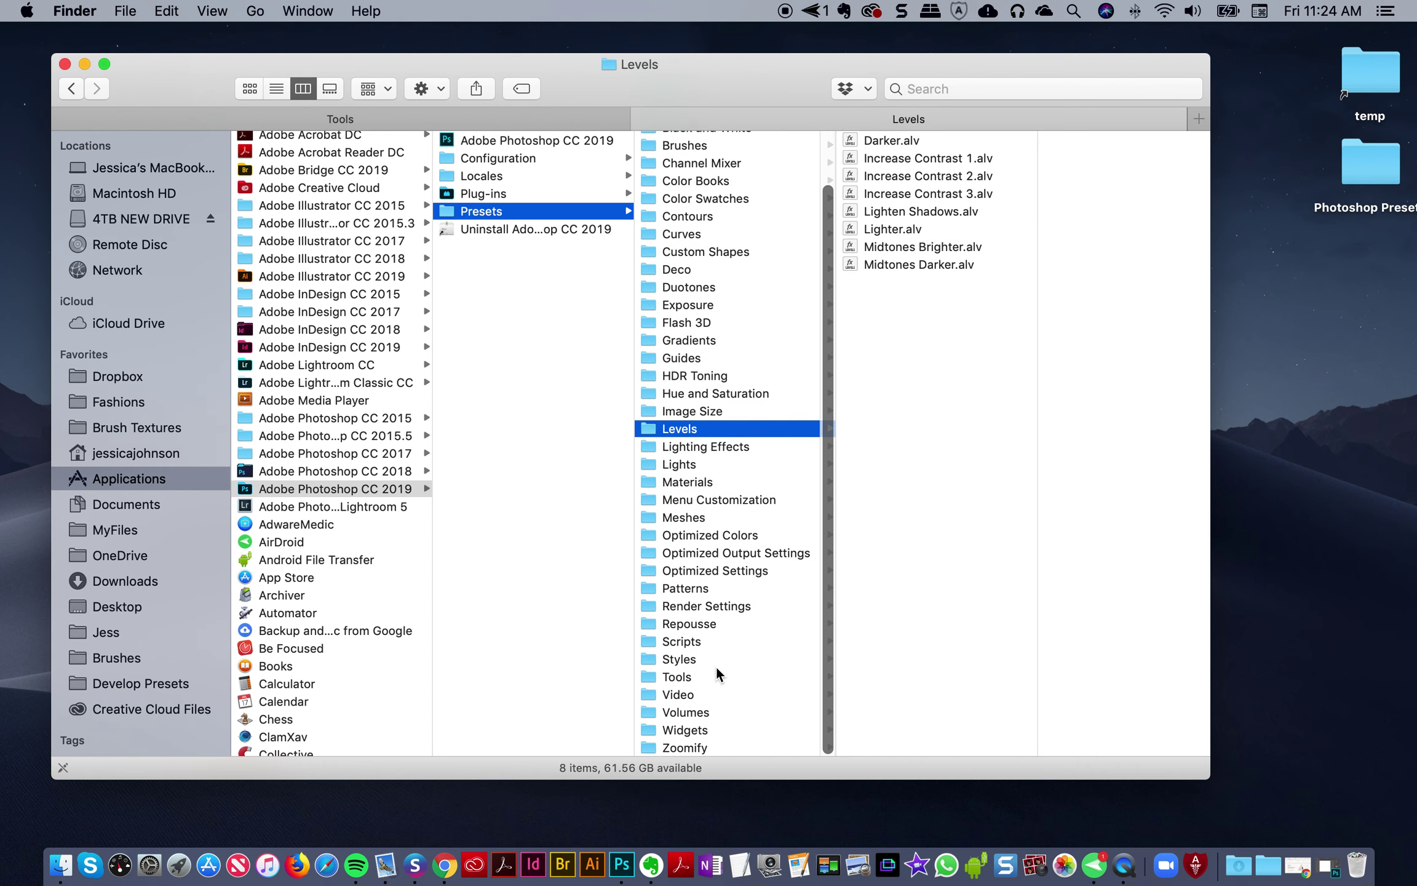
pyautogui.scroll(2, 743, 185)
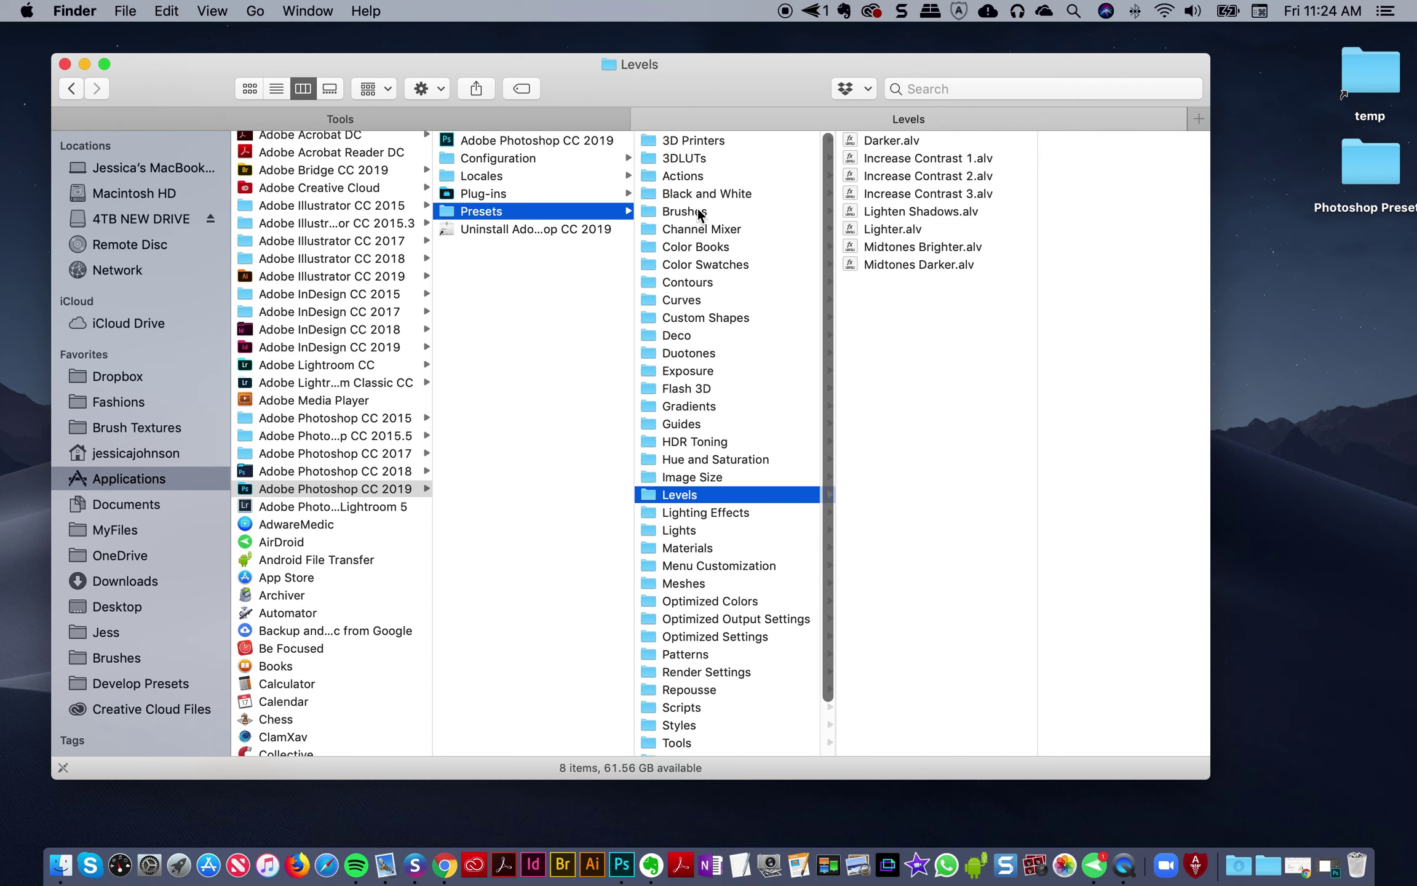
pyautogui.click(698, 211)
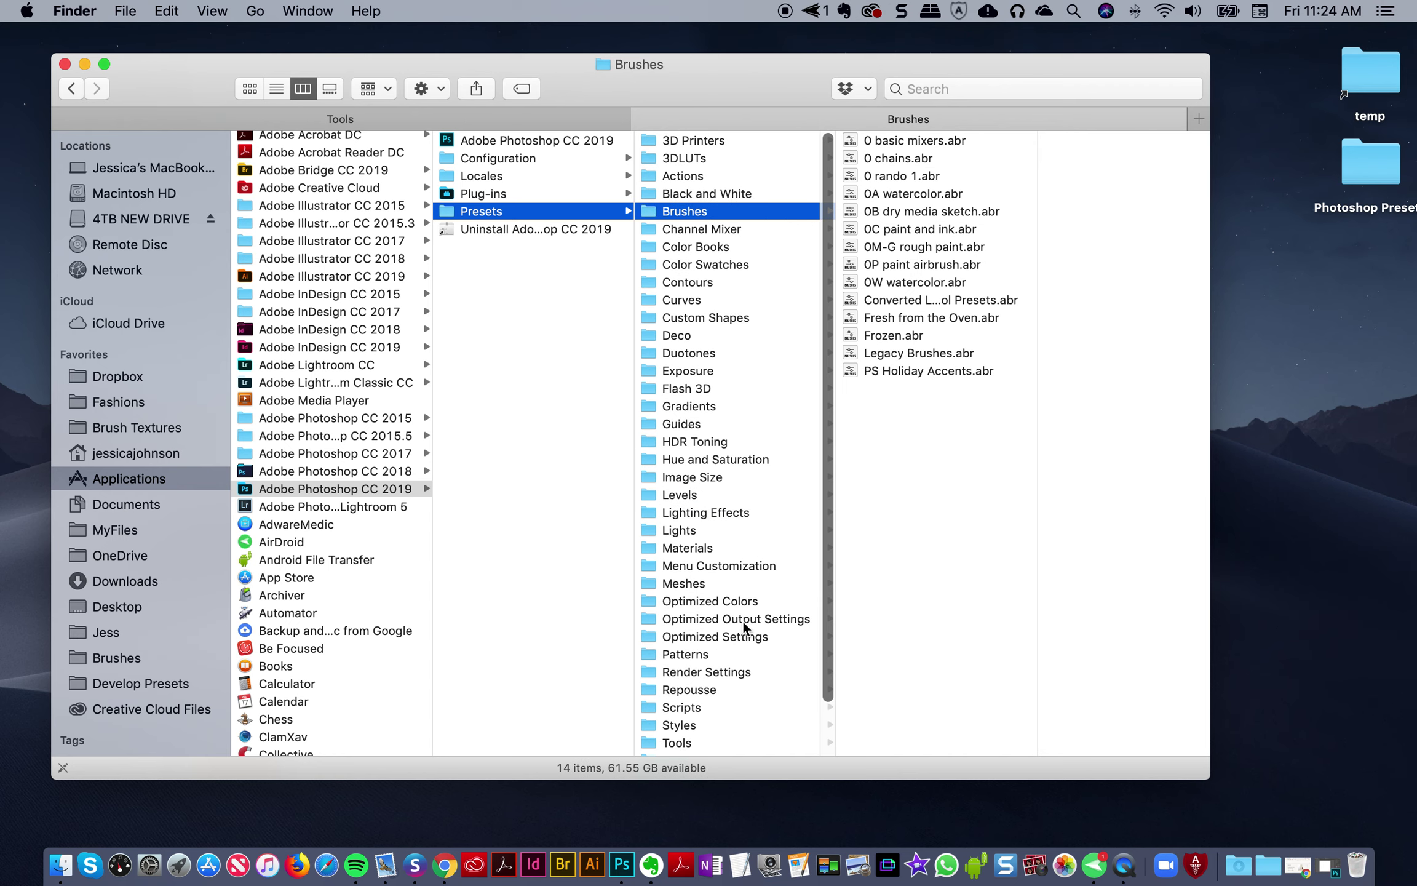
pyautogui.scroll(-2, 745, 623)
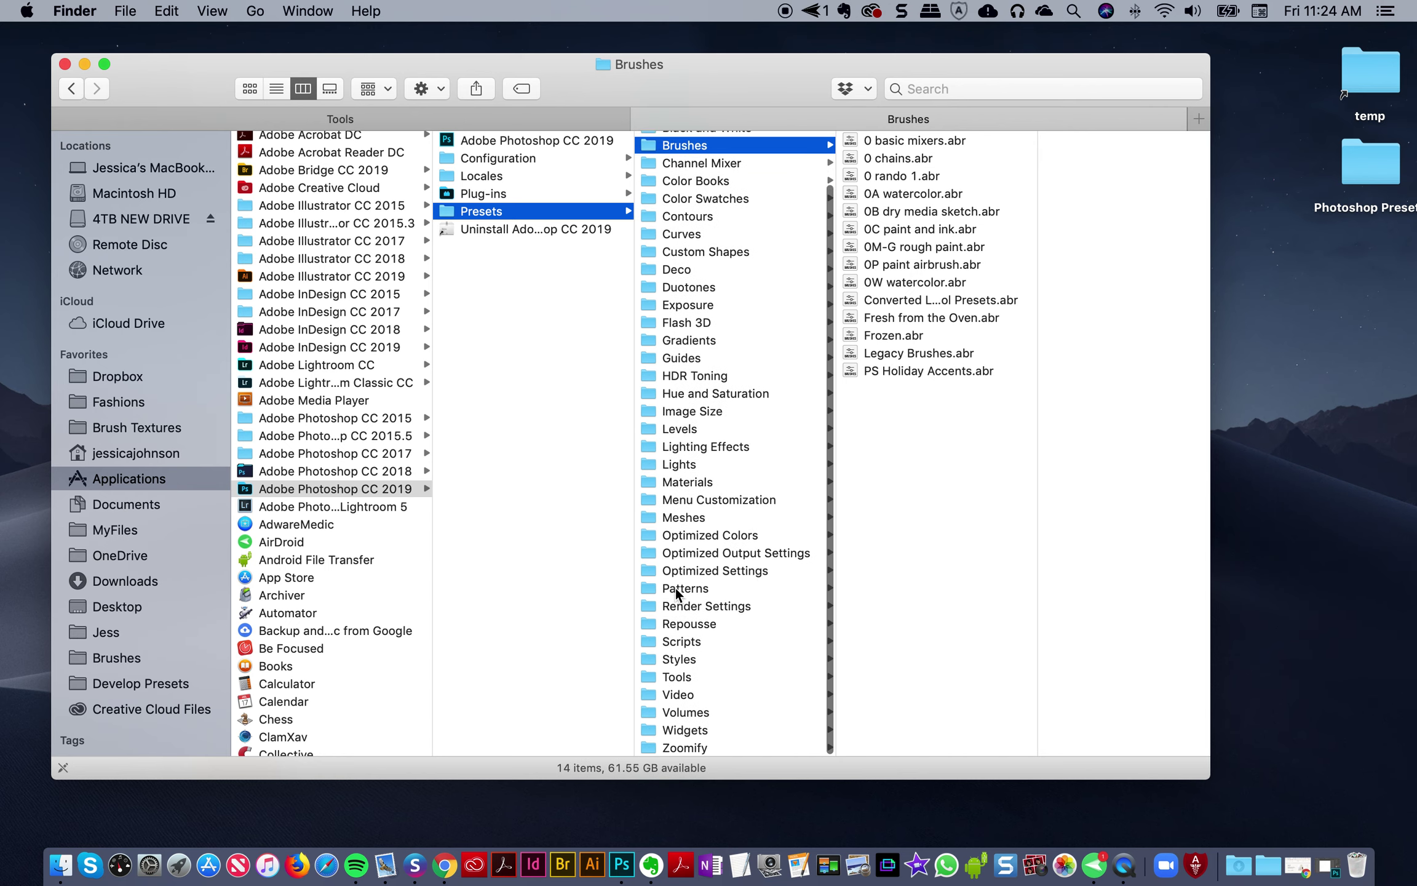
pyautogui.click(694, 590)
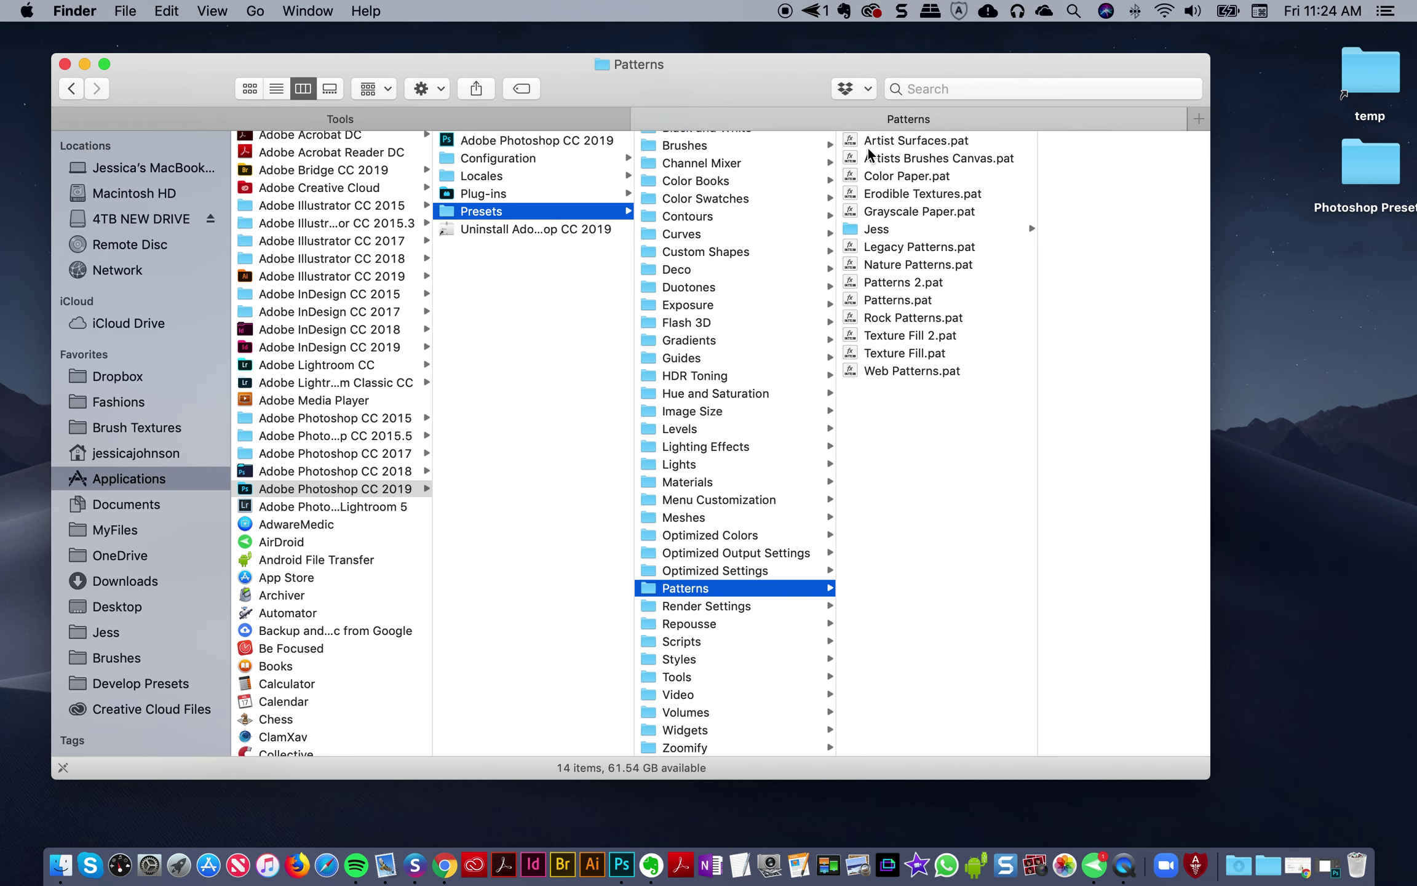
# Step: Show the contents of the custom subfolder inside Patterns, enlarging the window and widening the file column to fit full pattern names
pyautogui.moveTo(771, 68); pyautogui.dragTo(732, 63)
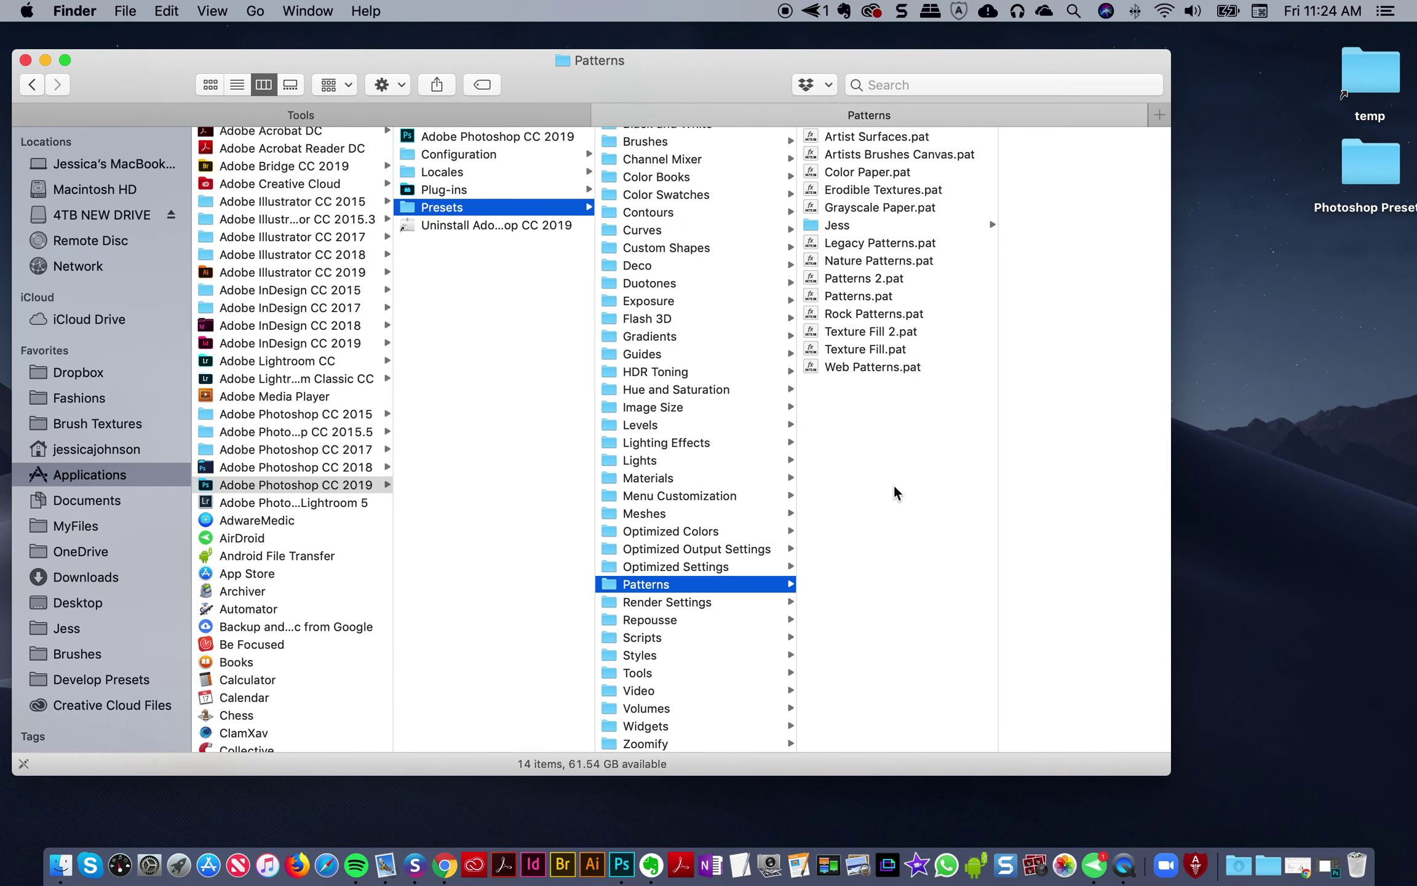
pyautogui.click(848, 225)
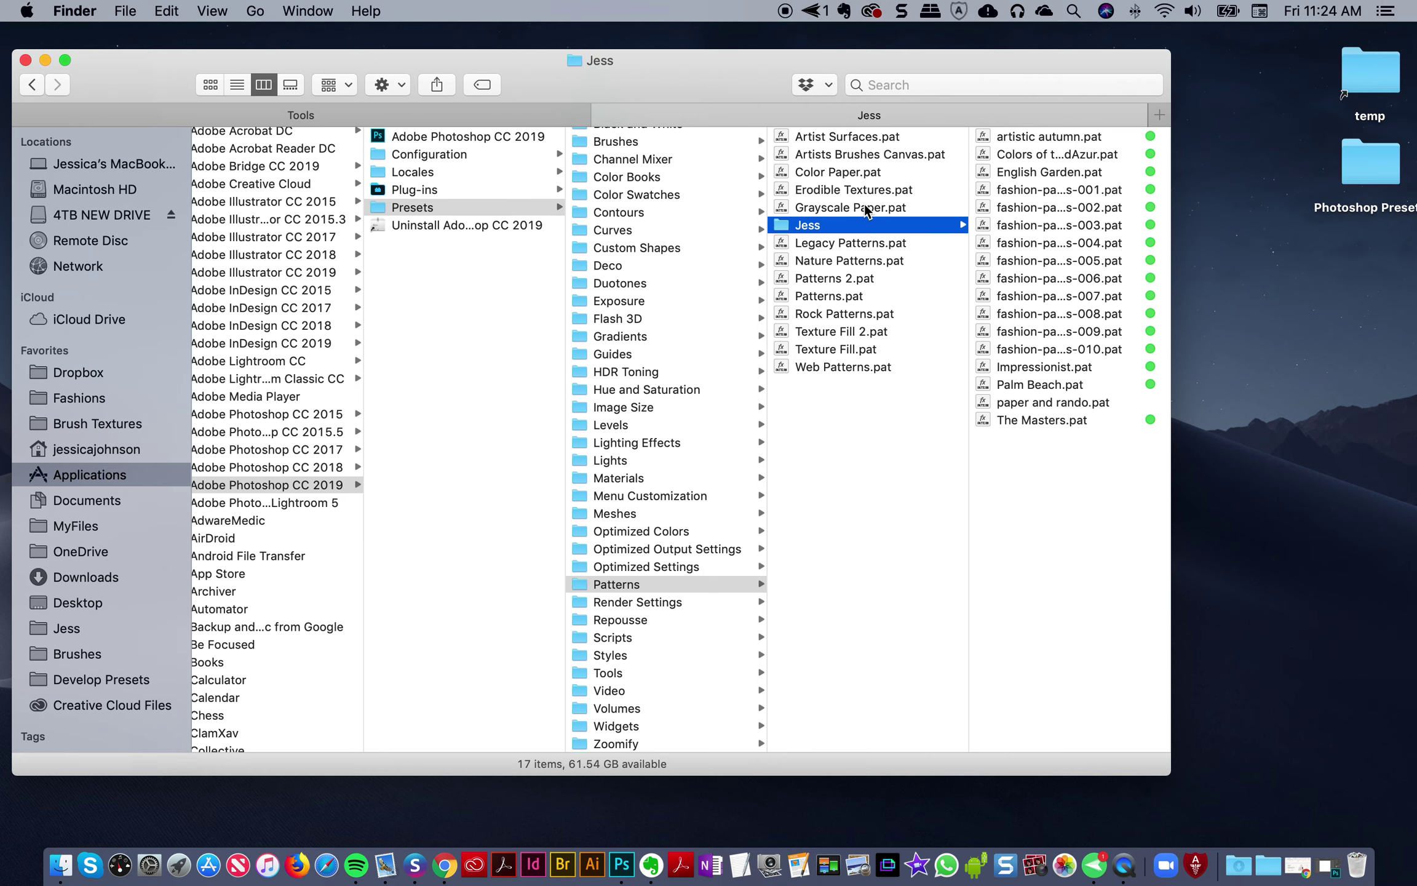
pyautogui.hscroll(2, 849, 234)
pyautogui.click(991, 137)
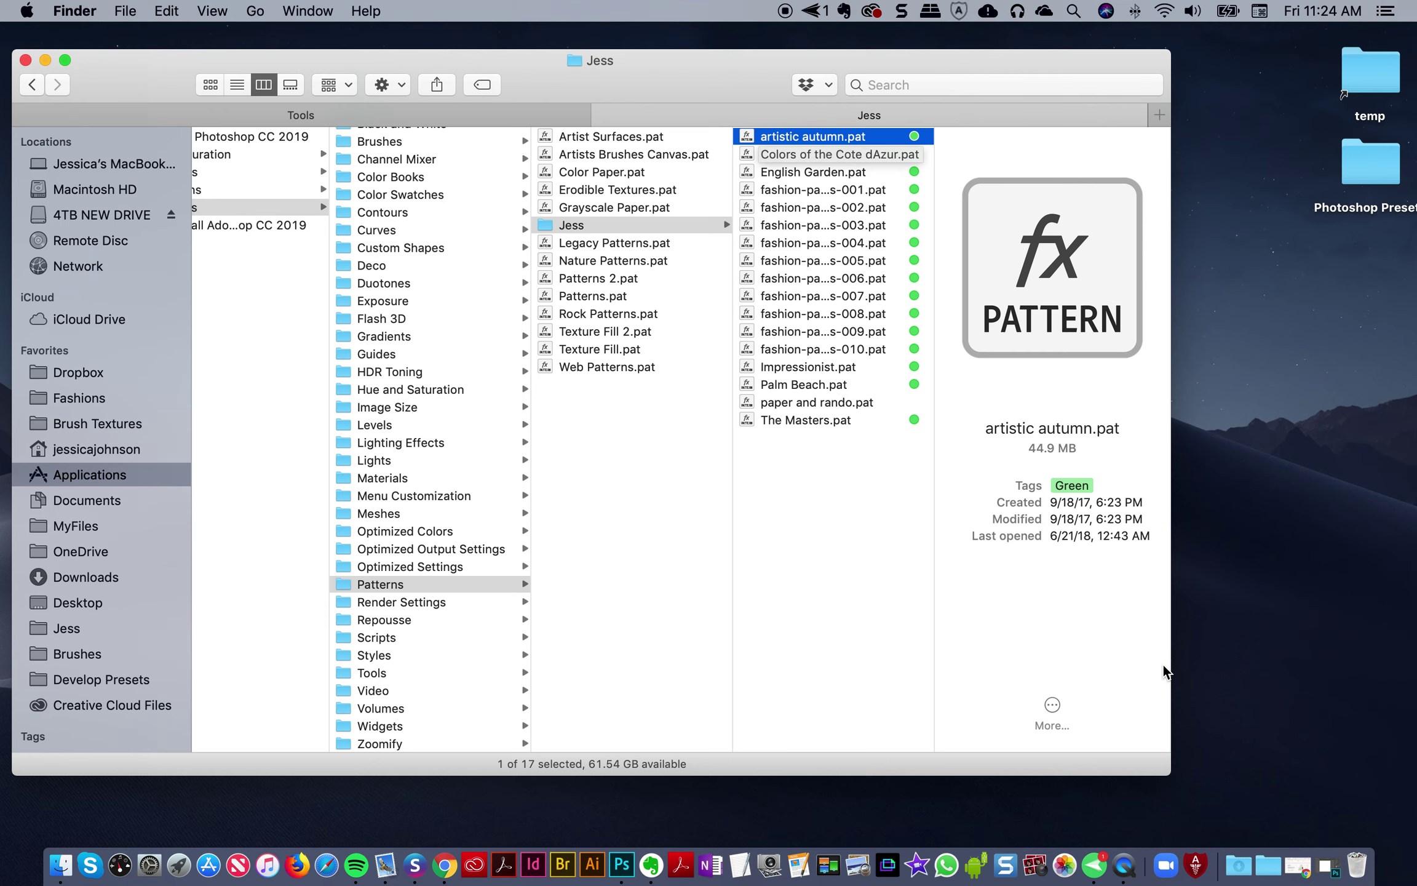
pyautogui.moveTo(1167, 772); pyautogui.dragTo(1266, 805)
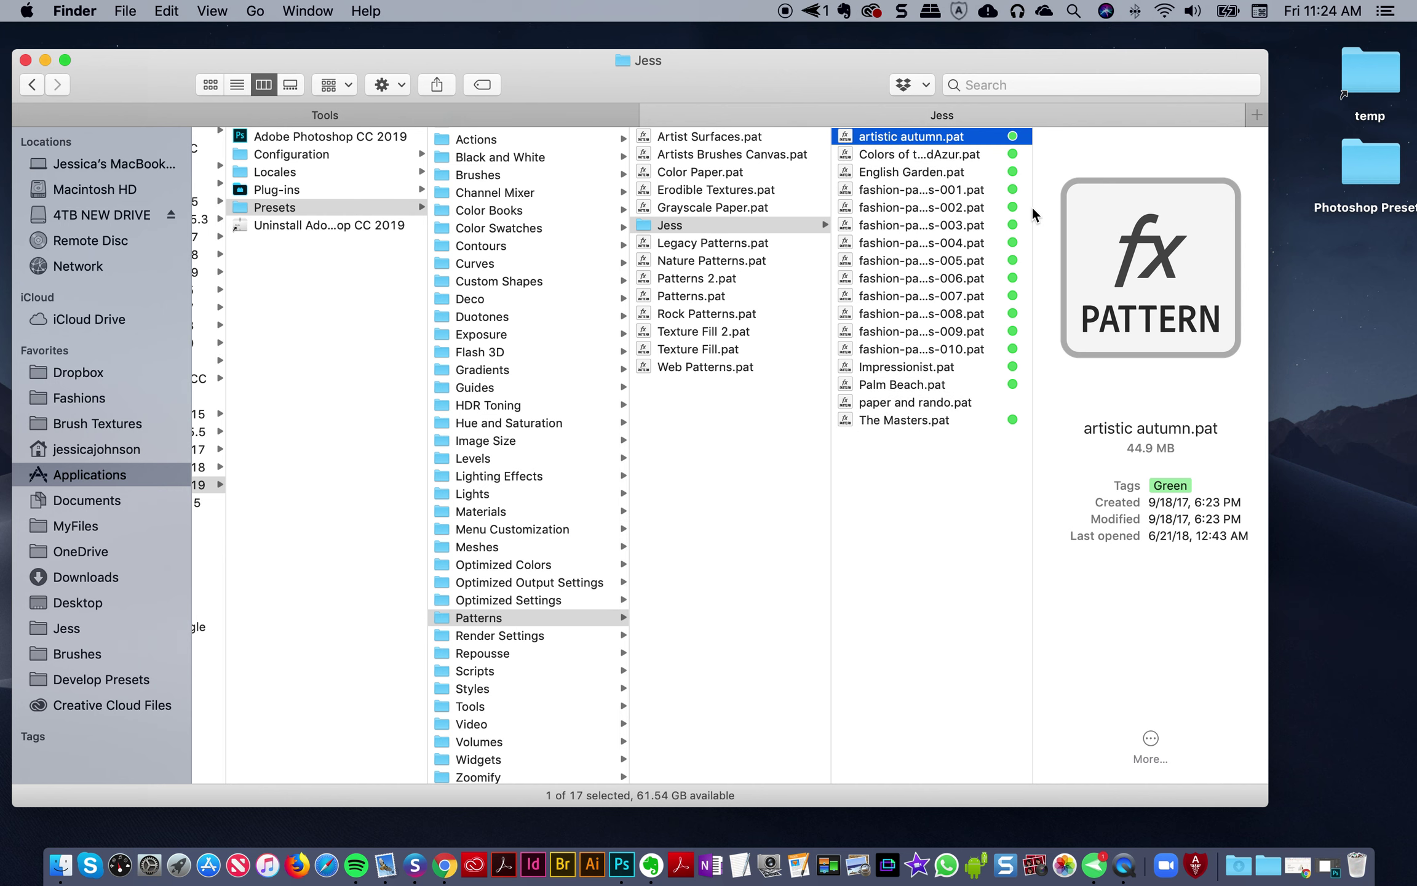
pyautogui.moveTo(1033, 215); pyautogui.dragTo(1063, 215)
# Step: Examine the details of the custom pattern files, from artistic autumn.pat and the fashion-palettes files to The Masters.pat and paper and rando.pat
pyautogui.click(900, 208)
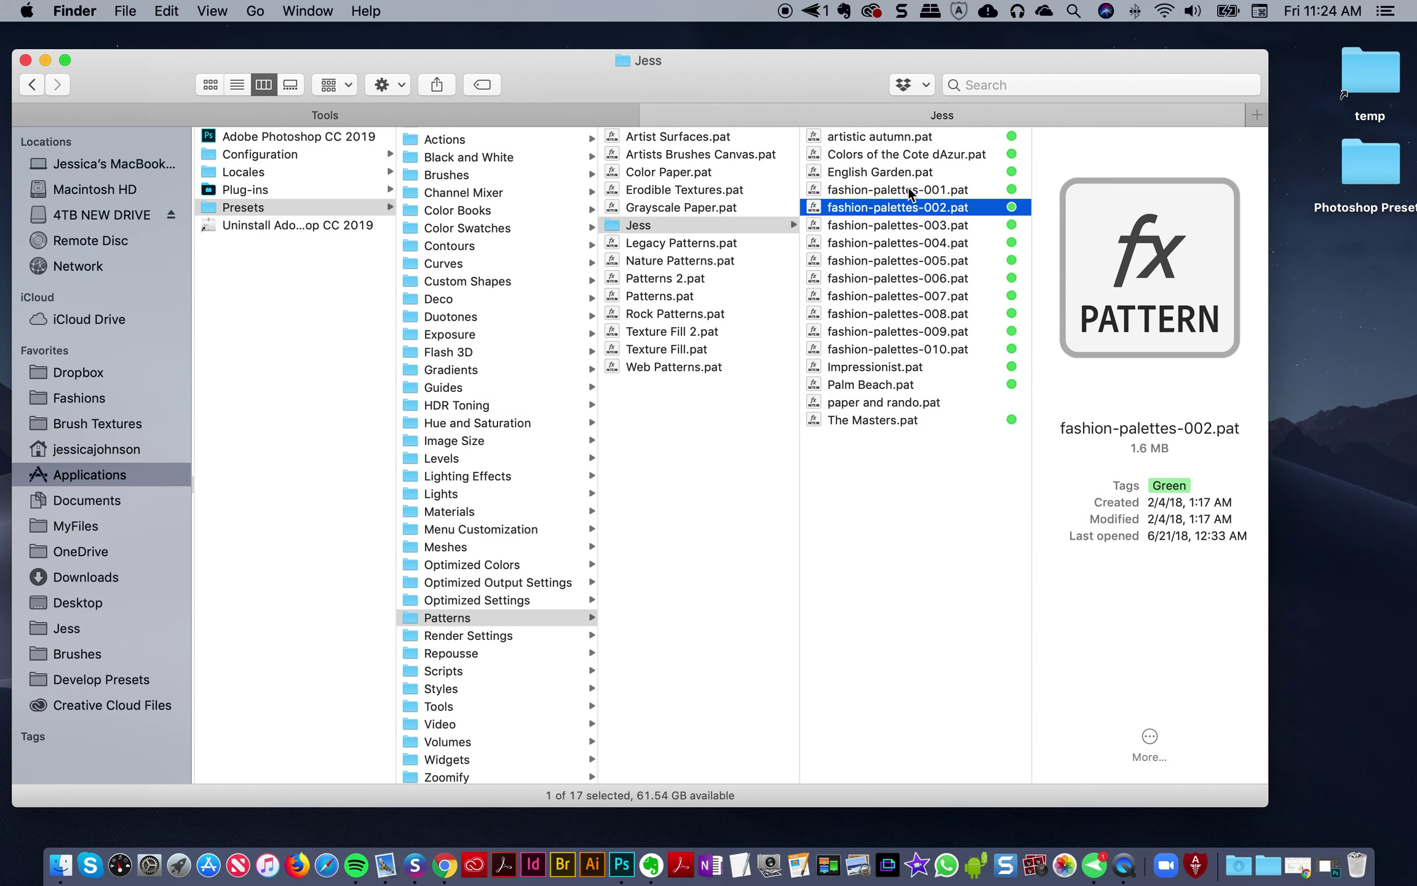
pyautogui.click(910, 142)
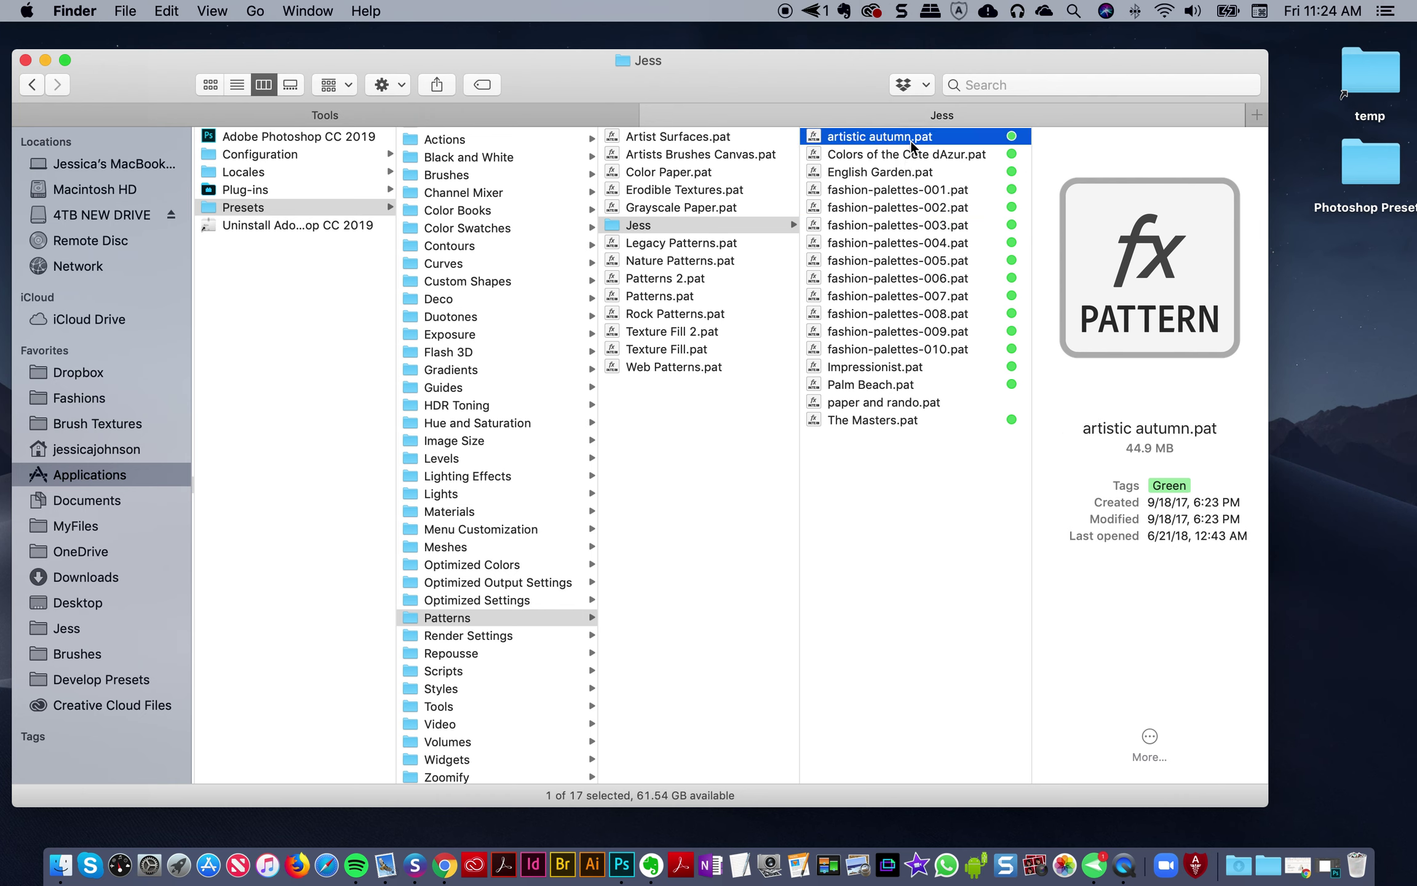
pyautogui.press('Down')
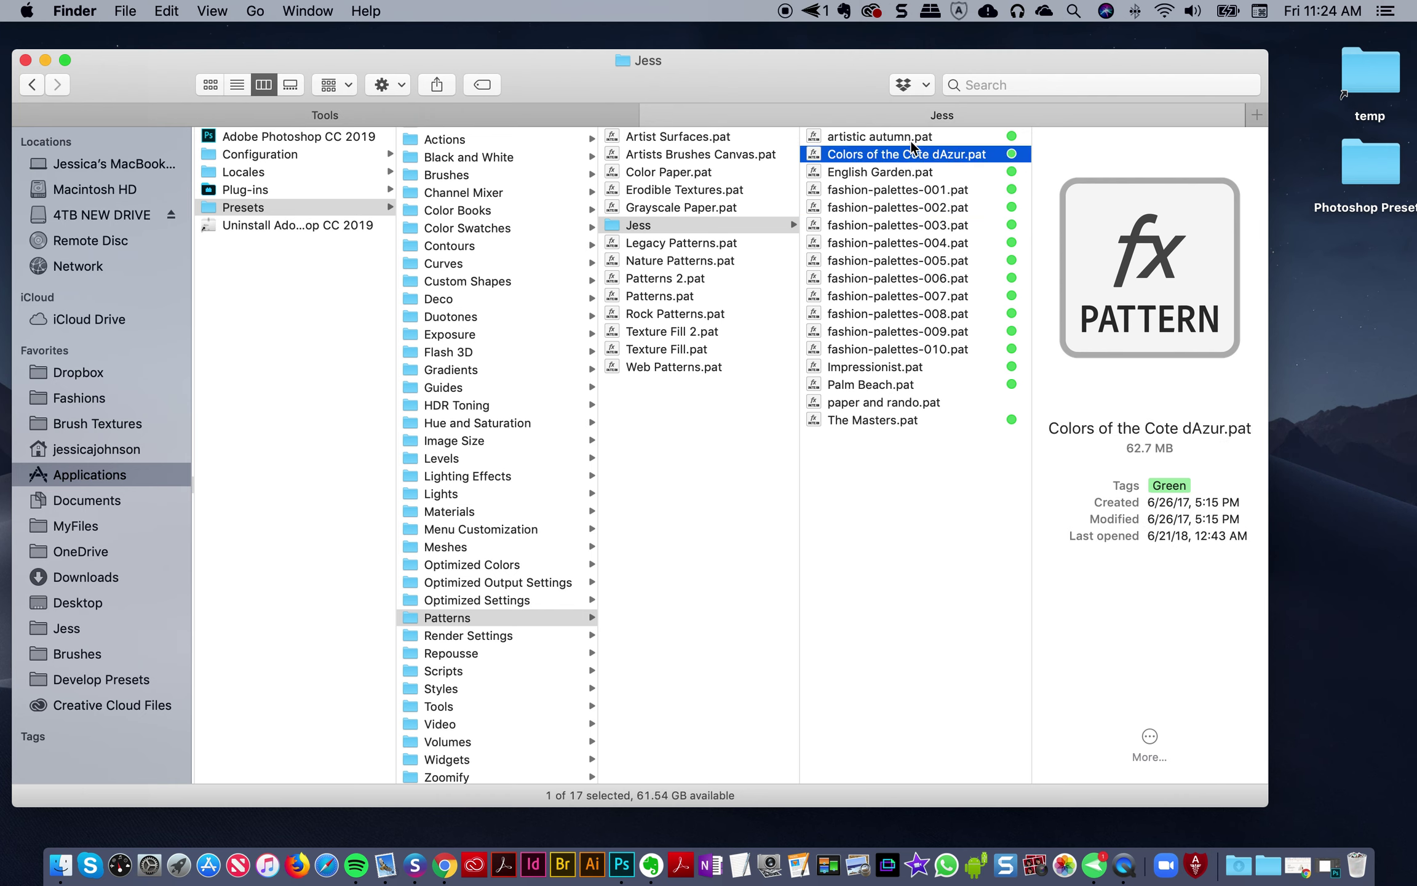
pyautogui.press('Down')
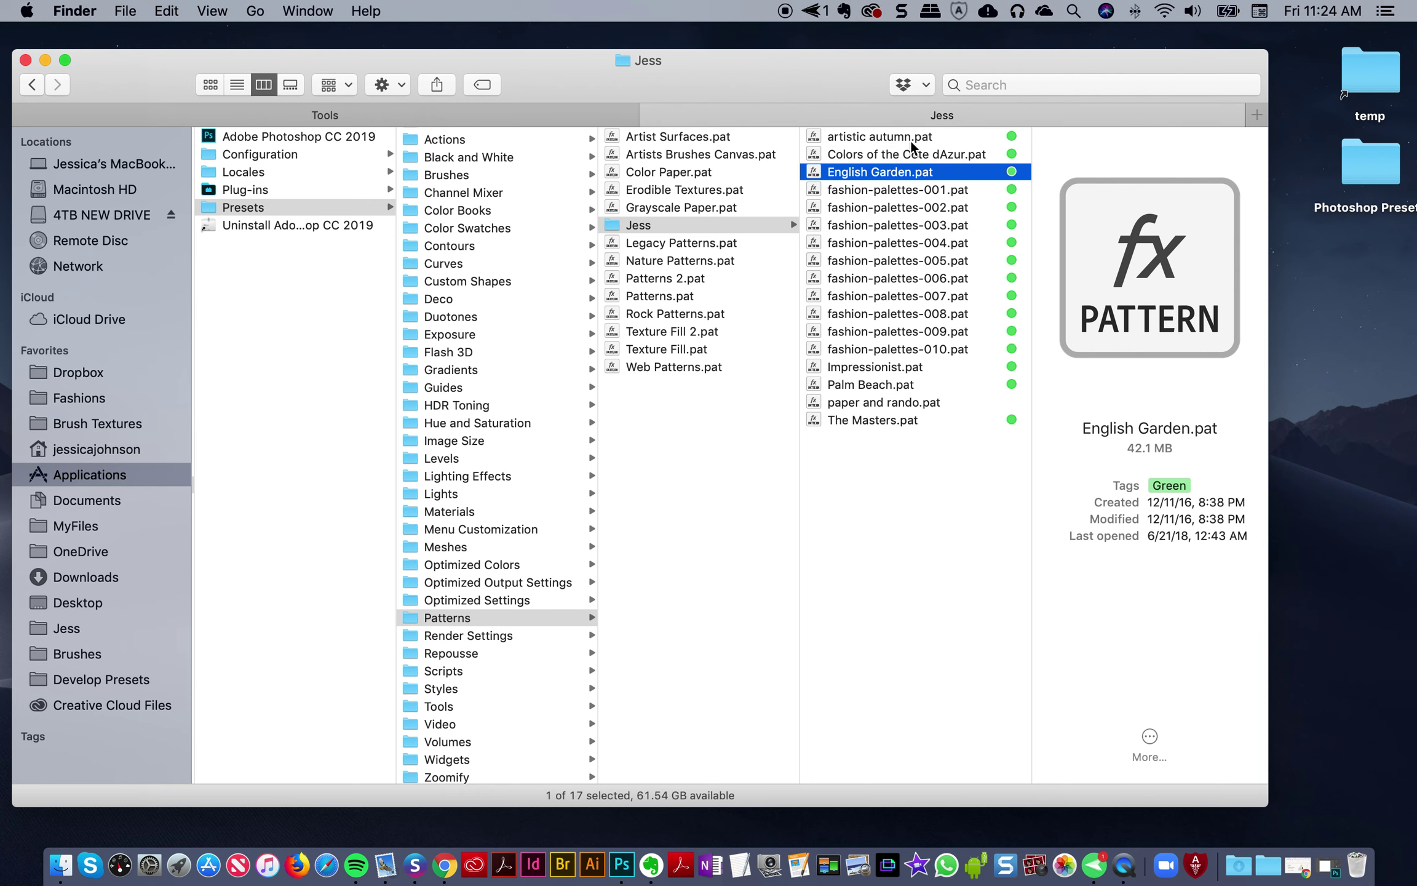
pyautogui.click(886, 225)
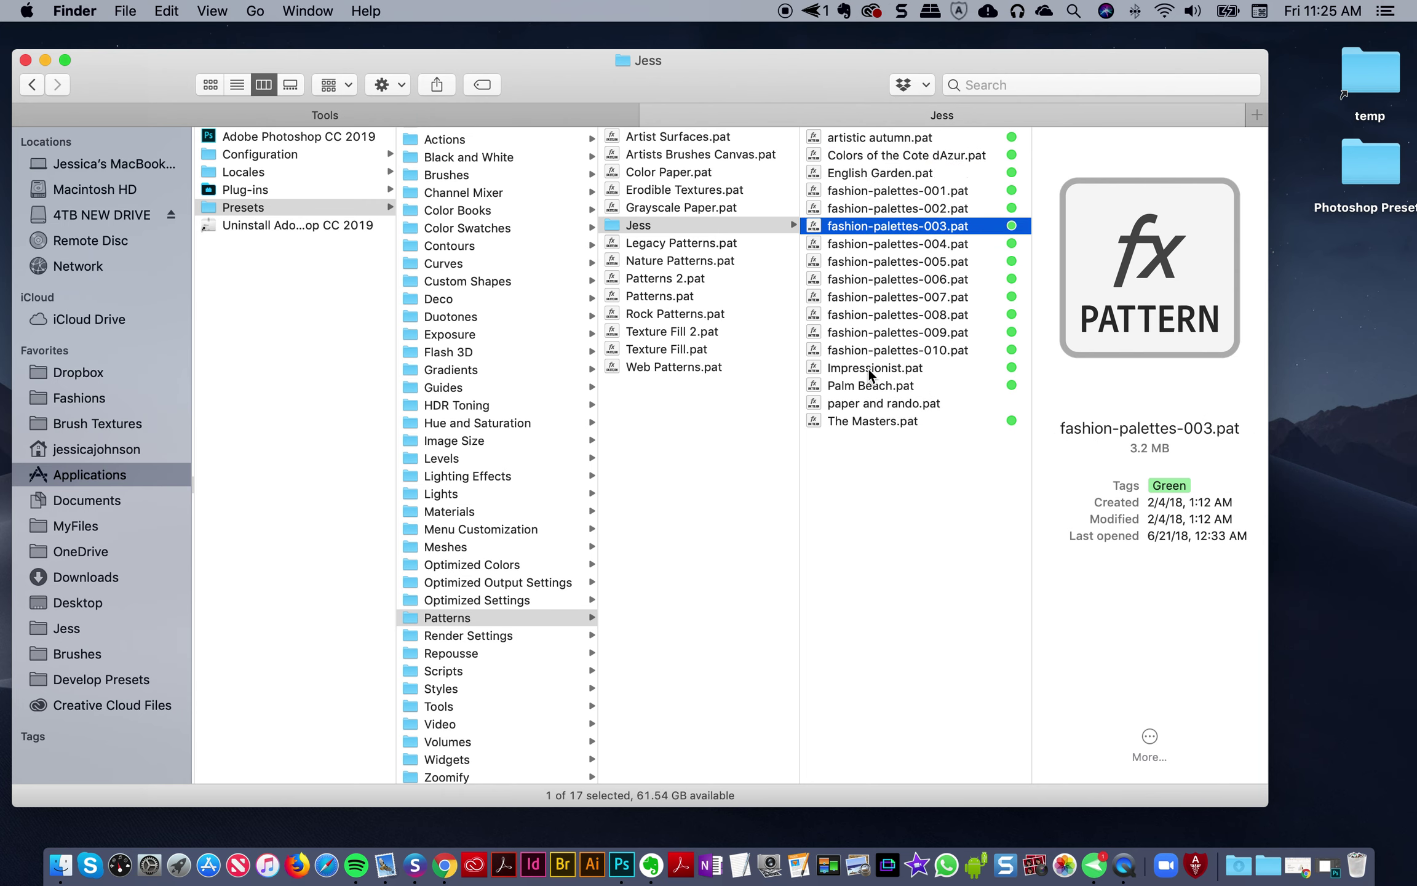
pyautogui.click(867, 368)
pyautogui.click(868, 386)
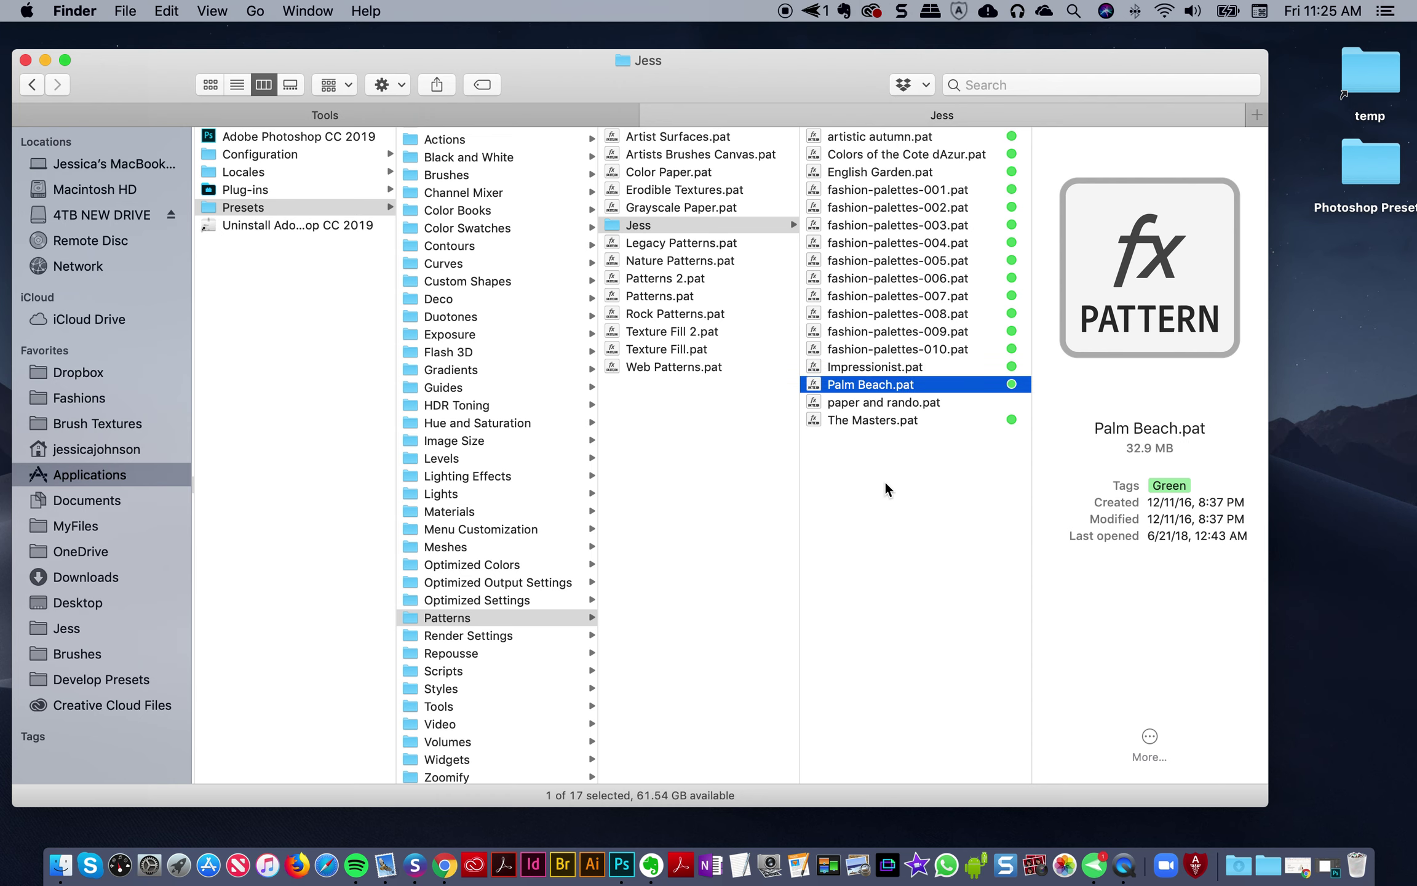
pyautogui.click(895, 421)
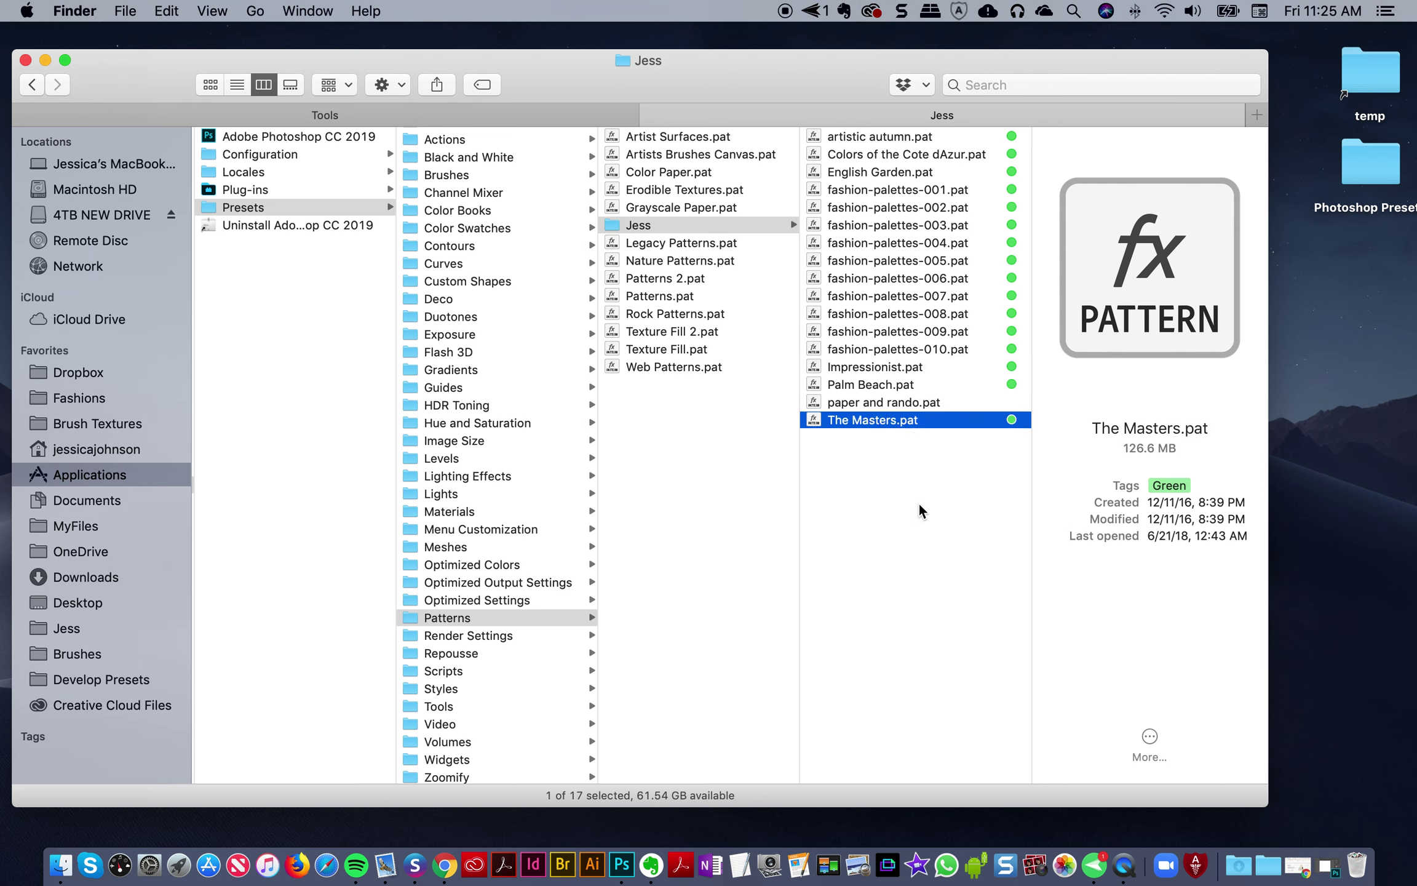
pyautogui.click(902, 403)
pyautogui.click(951, 506)
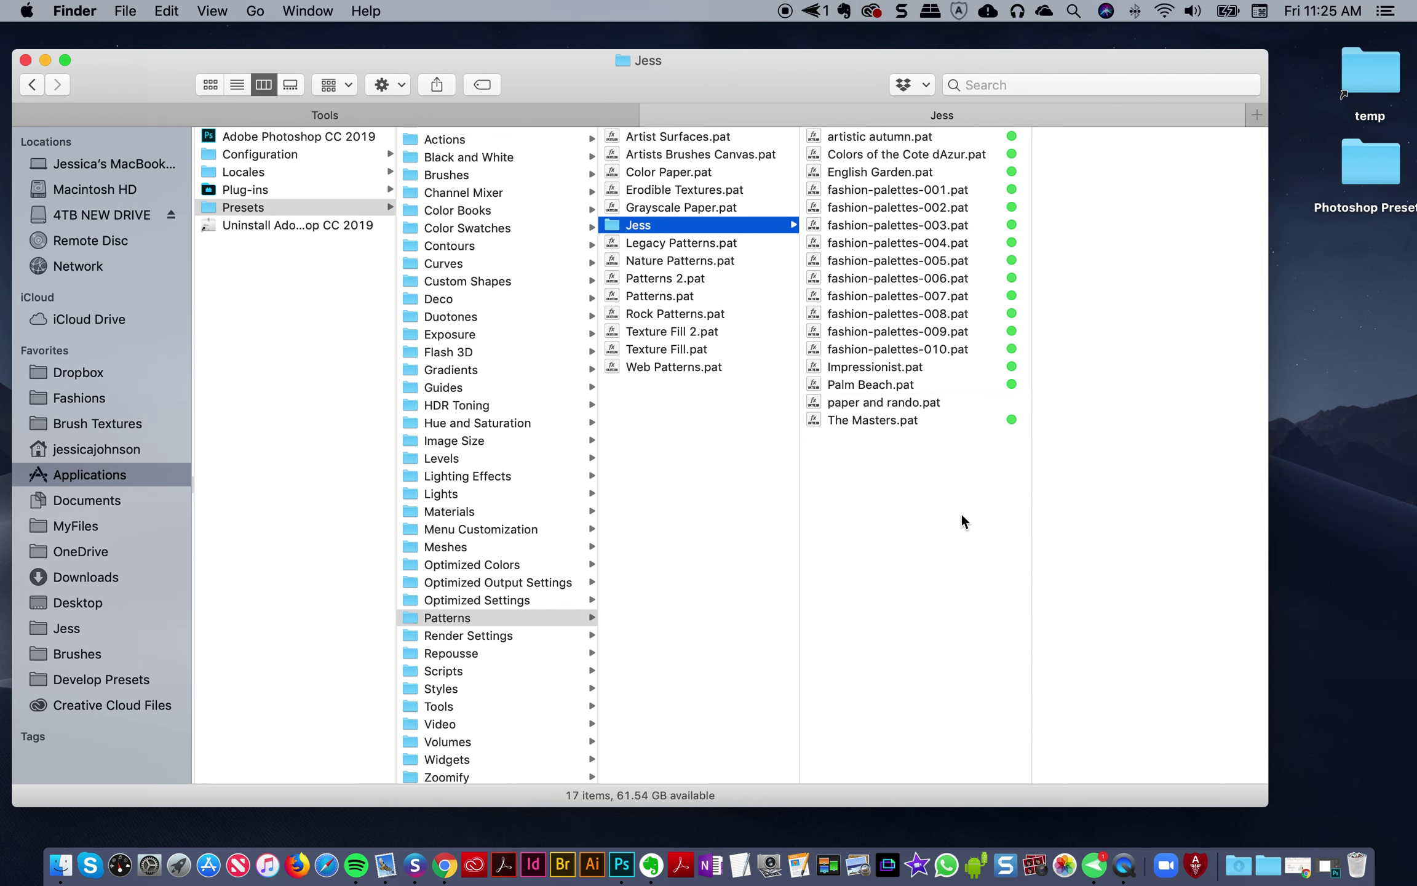
# Step: Switch to Photoshop, check the pattern libraries in the pattern picker's options, and return to the custom patterns folder in Finder
pyautogui.click(627, 872)
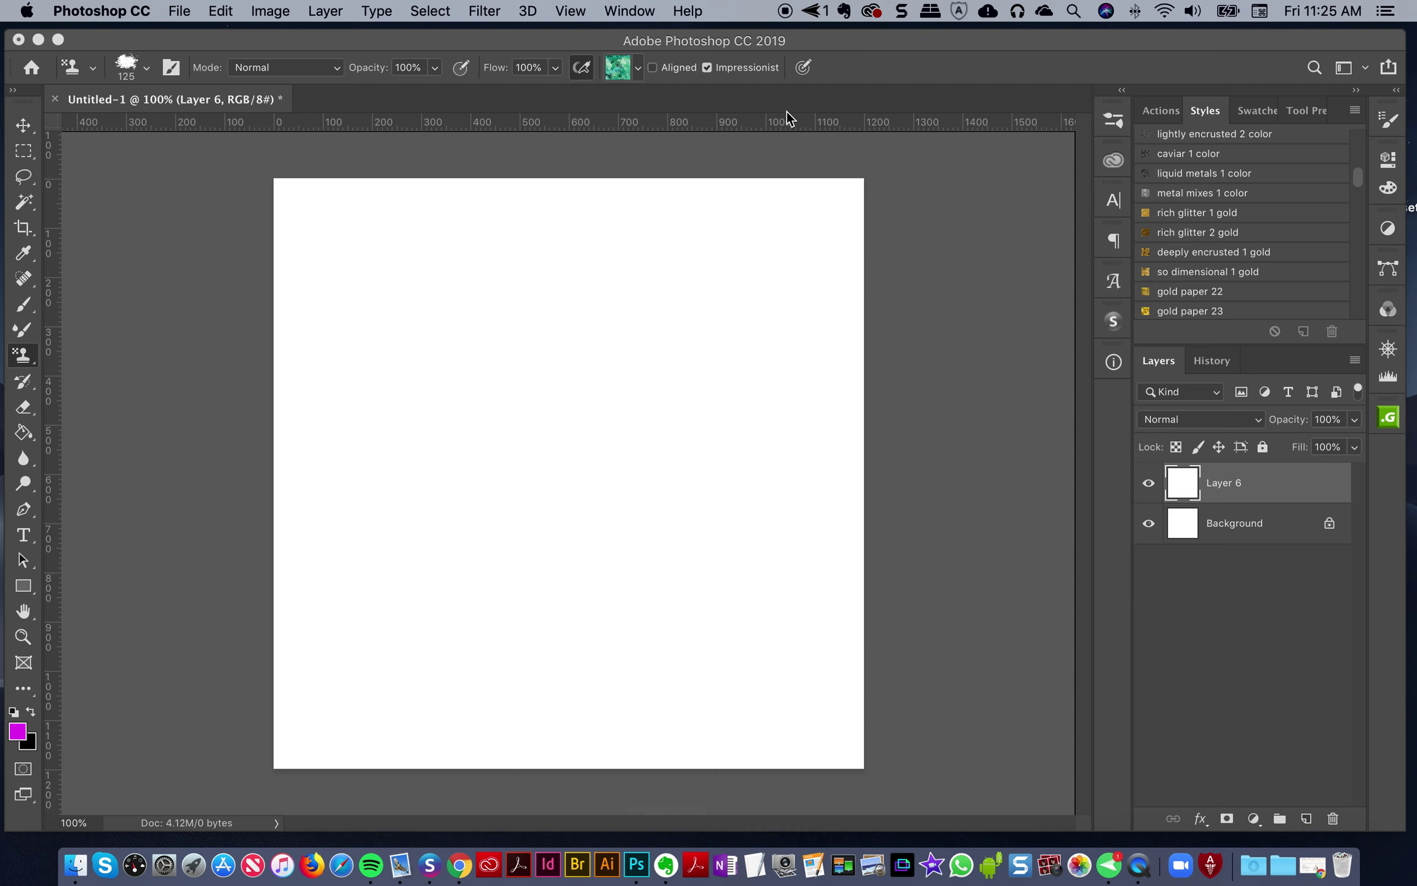
pyautogui.click(633, 68)
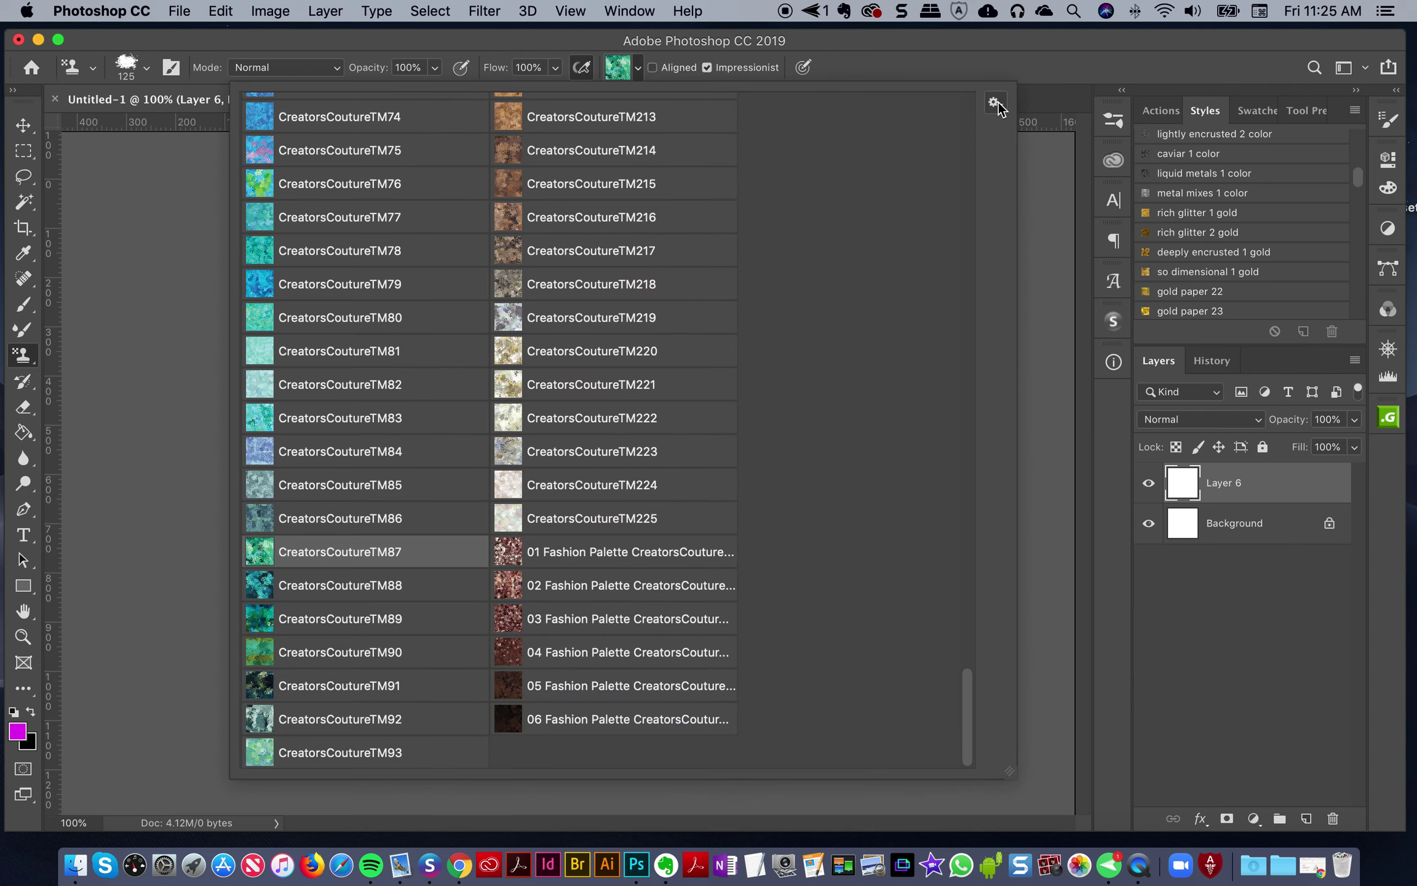
pyautogui.click(994, 103)
pyautogui.click(1027, 675)
pyautogui.click(41, 38)
pyautogui.moveTo(824, 79); pyautogui.dragTo(822, 74)
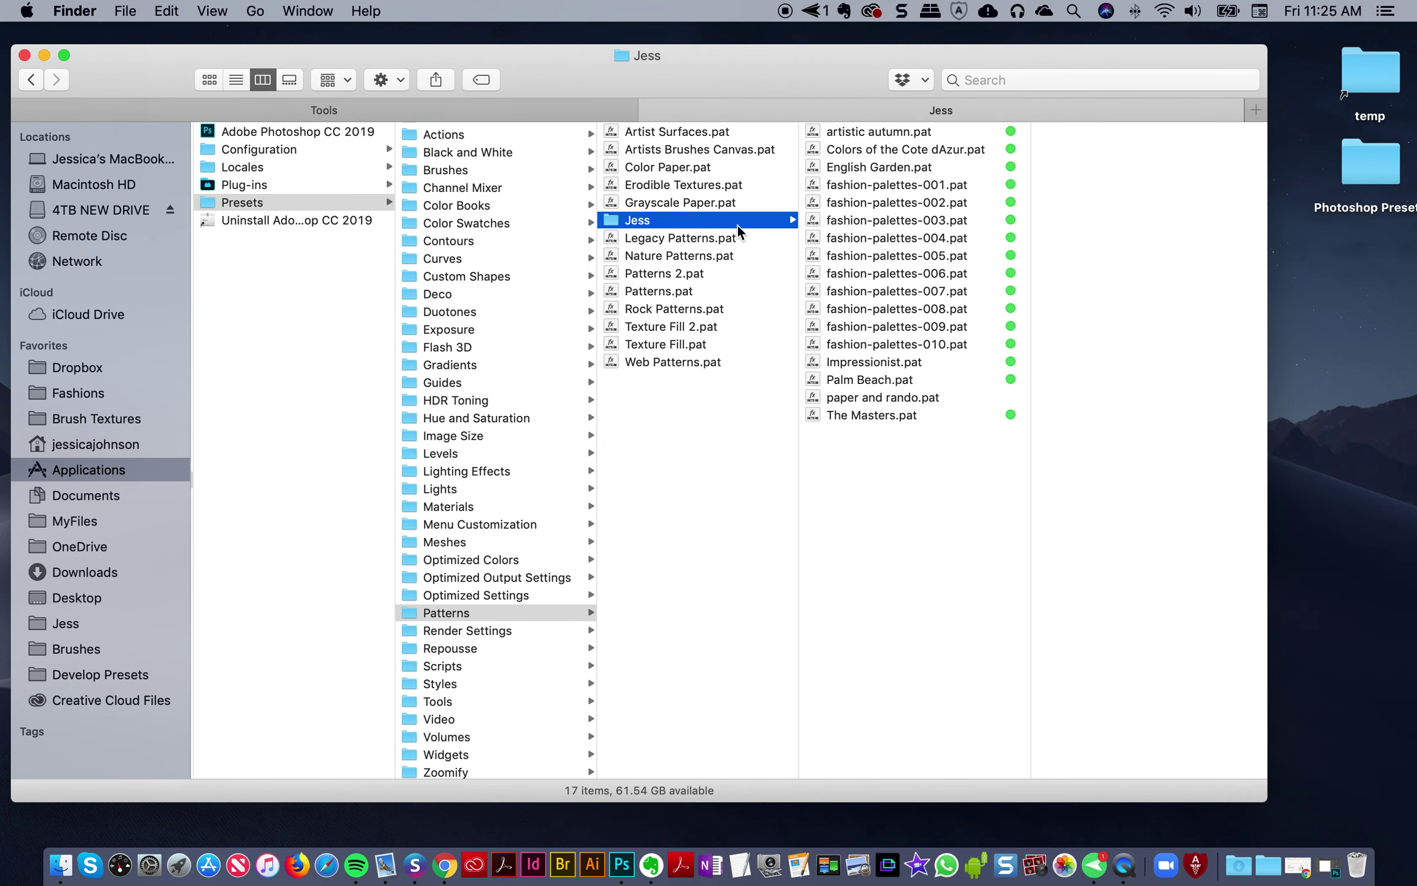
pyautogui.hscroll(2, 1026, 308)
# Step: Bring Photoshop back, view the pattern picker's library list again to compare it with the folder's files, and minimize Photoshop
pyautogui.click(621, 864)
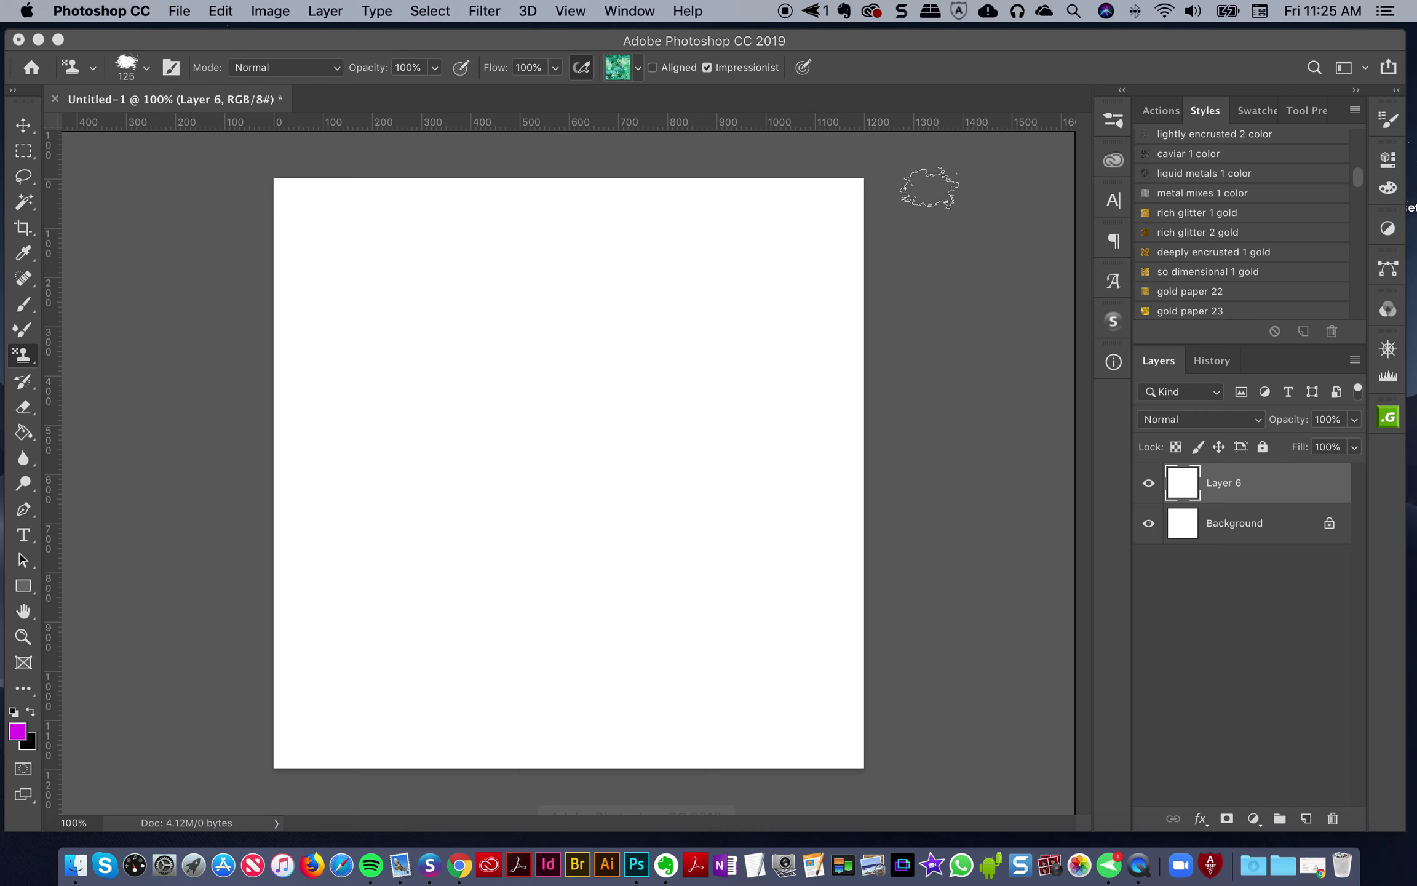
pyautogui.click(616, 67)
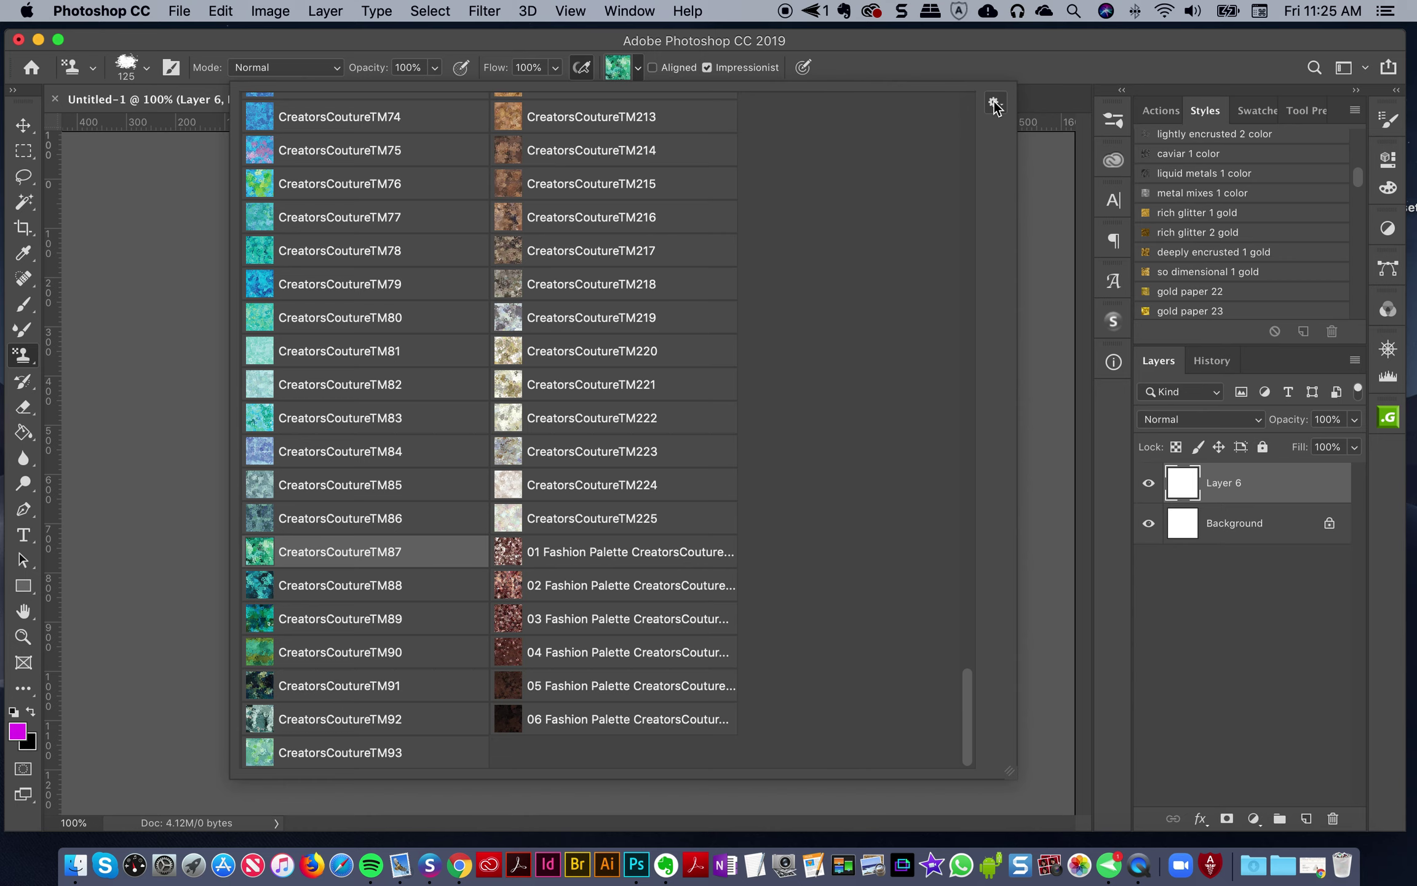
pyautogui.click(993, 104)
pyautogui.click(993, 103)
pyautogui.click(993, 104)
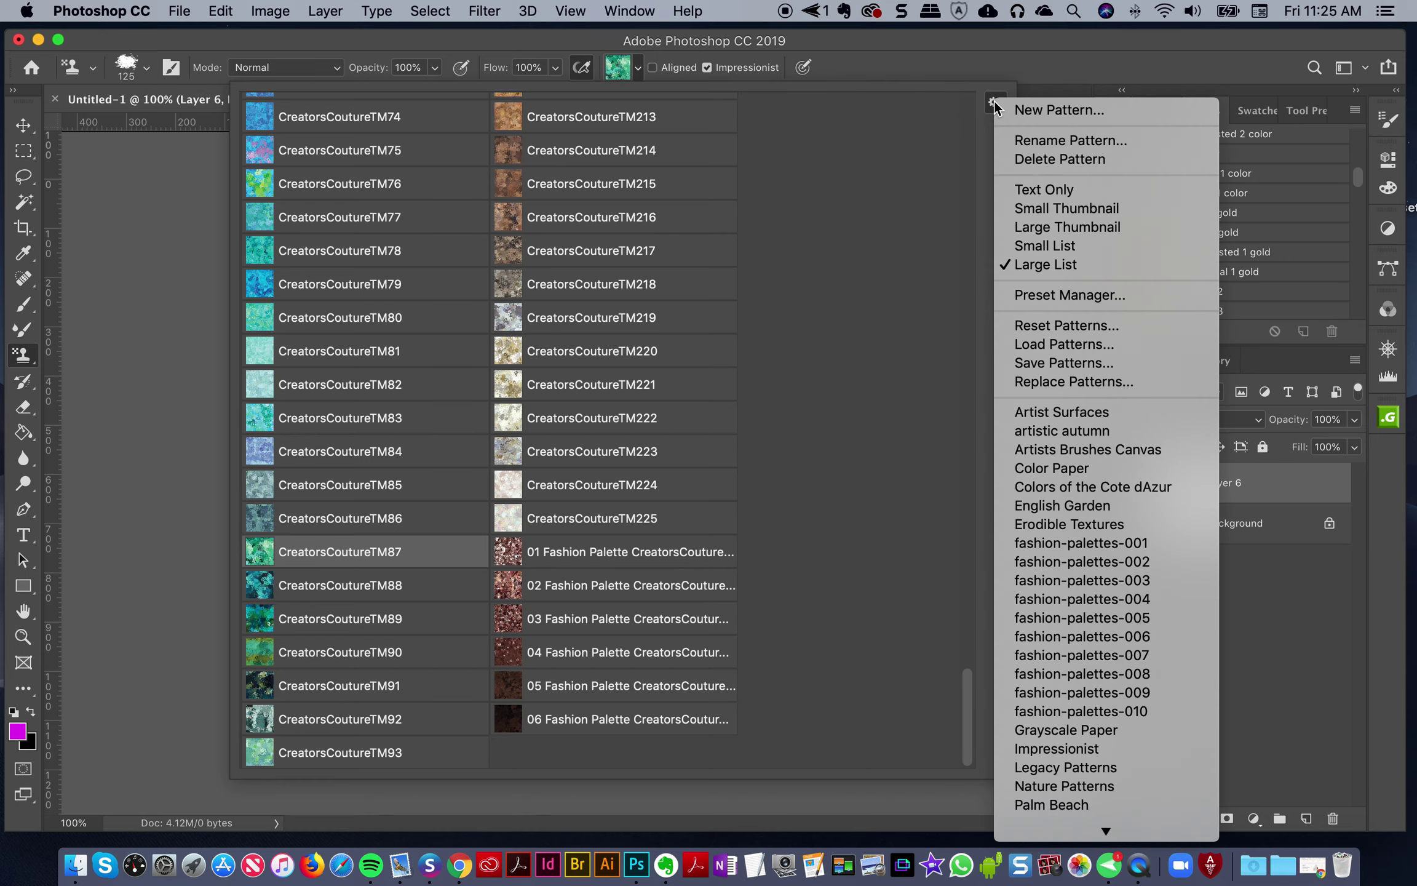
pyautogui.click(884, 38)
pyautogui.click(38, 39)
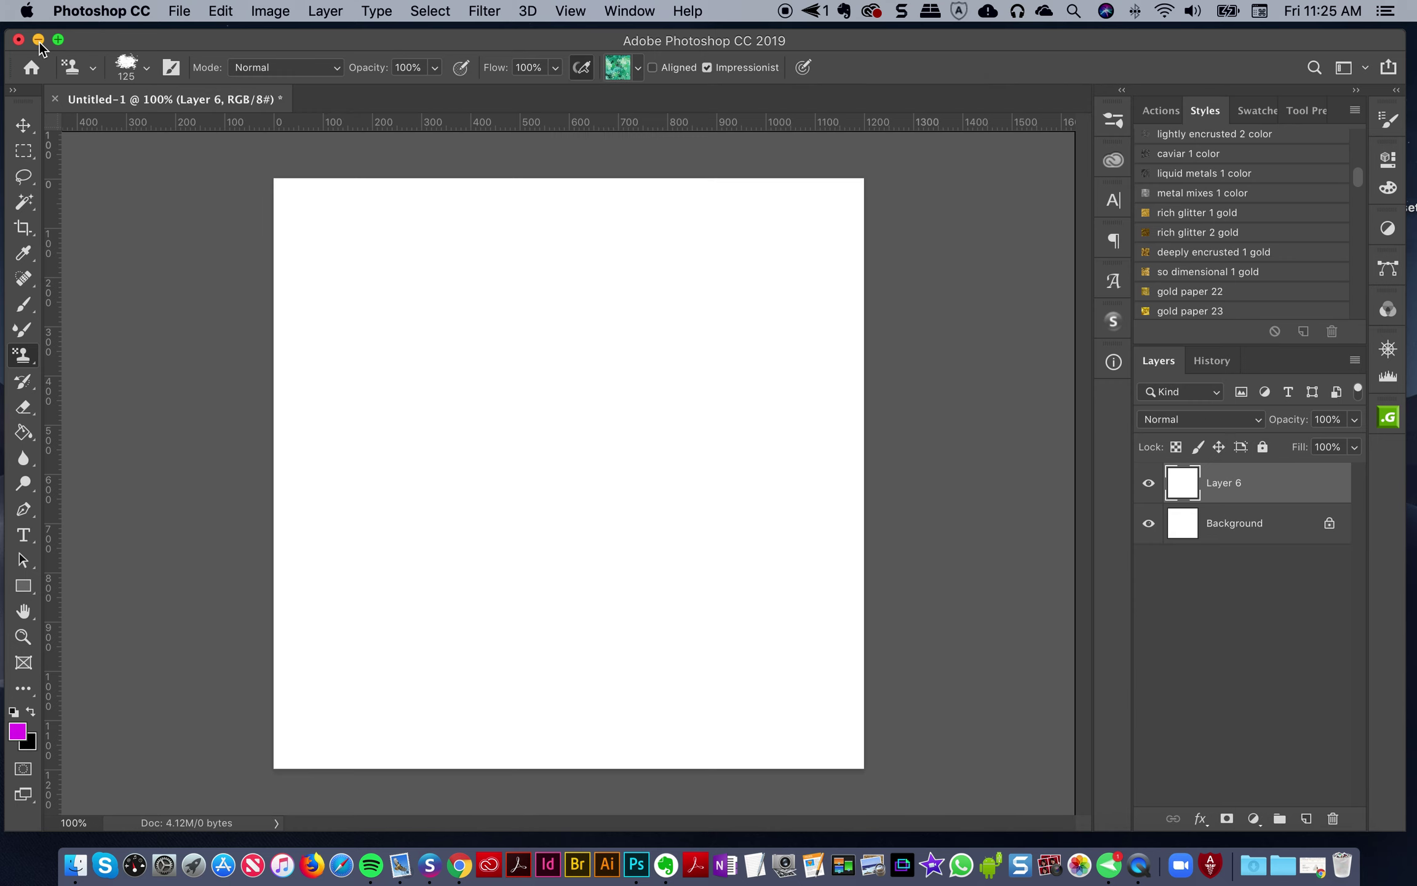
pyautogui.click(721, 700)
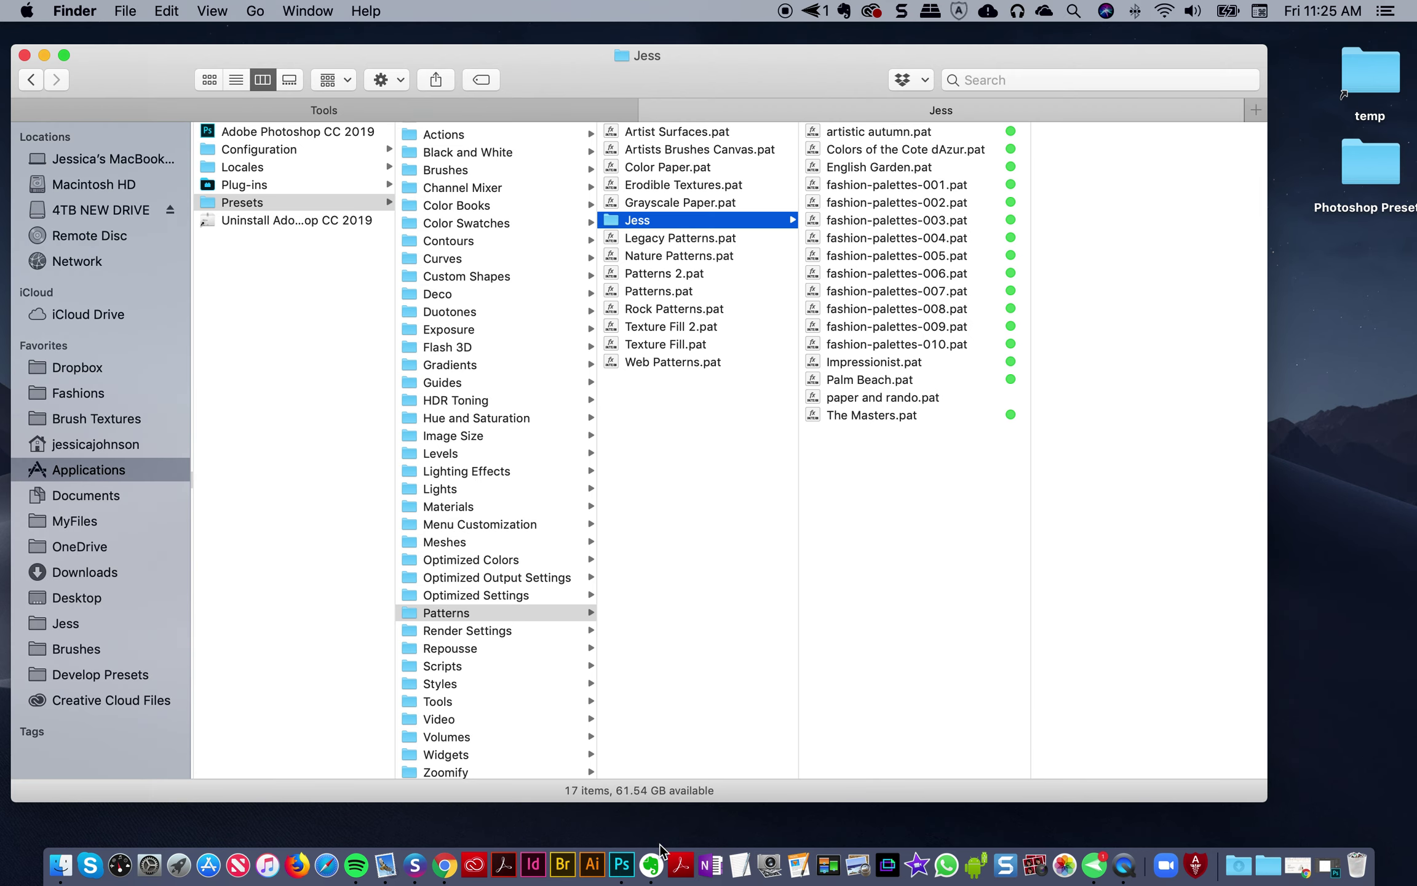
# Step: Return to Photoshop and look through the patterns currently loaded in the Pattern Stamp Tool's picker, starting from the first entries
pyautogui.click(621, 865)
pyautogui.click(620, 74)
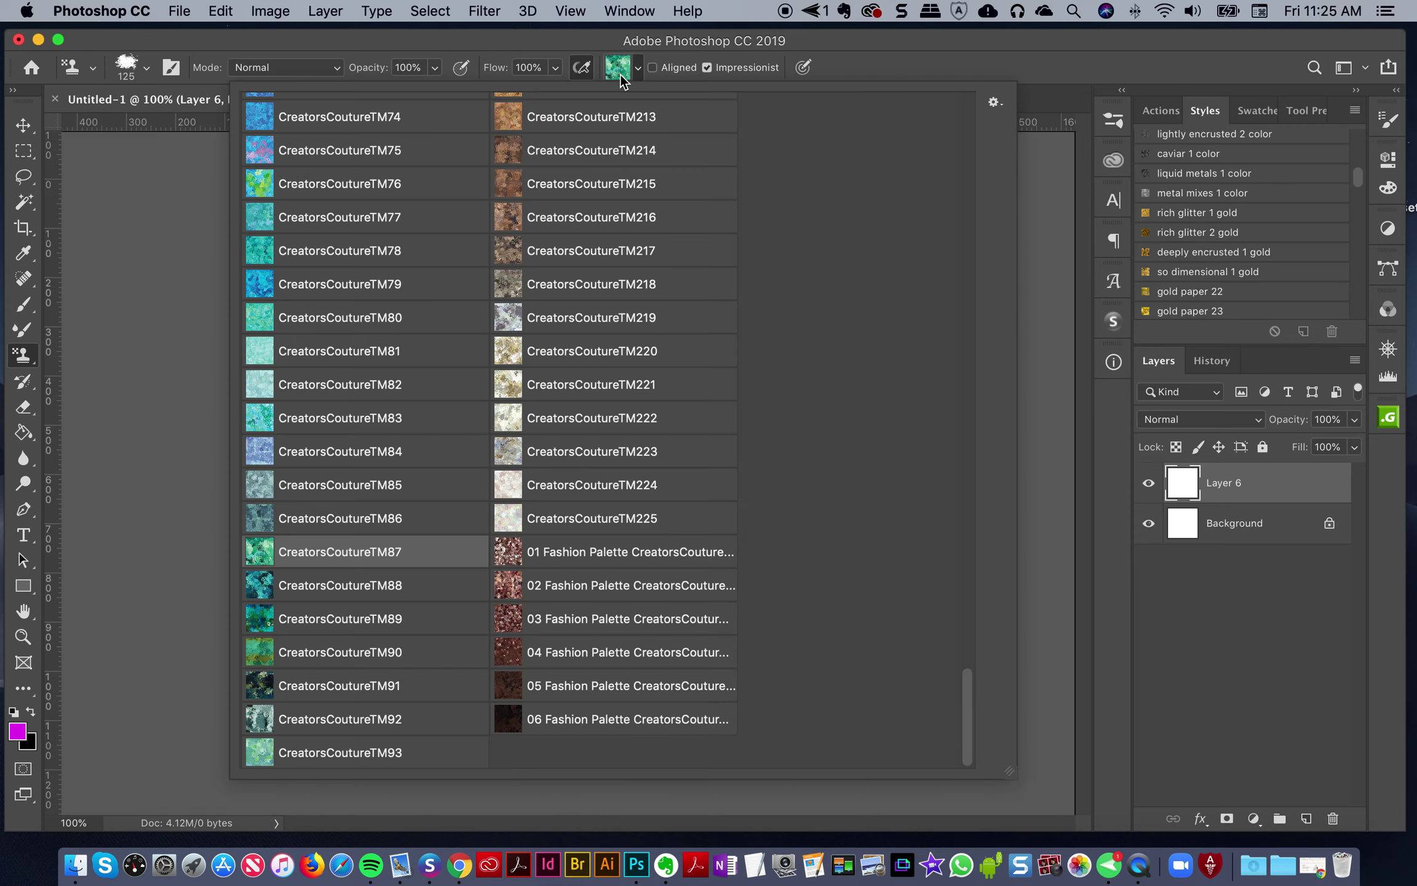
pyautogui.moveTo(968, 691); pyautogui.dragTo(866, 52)
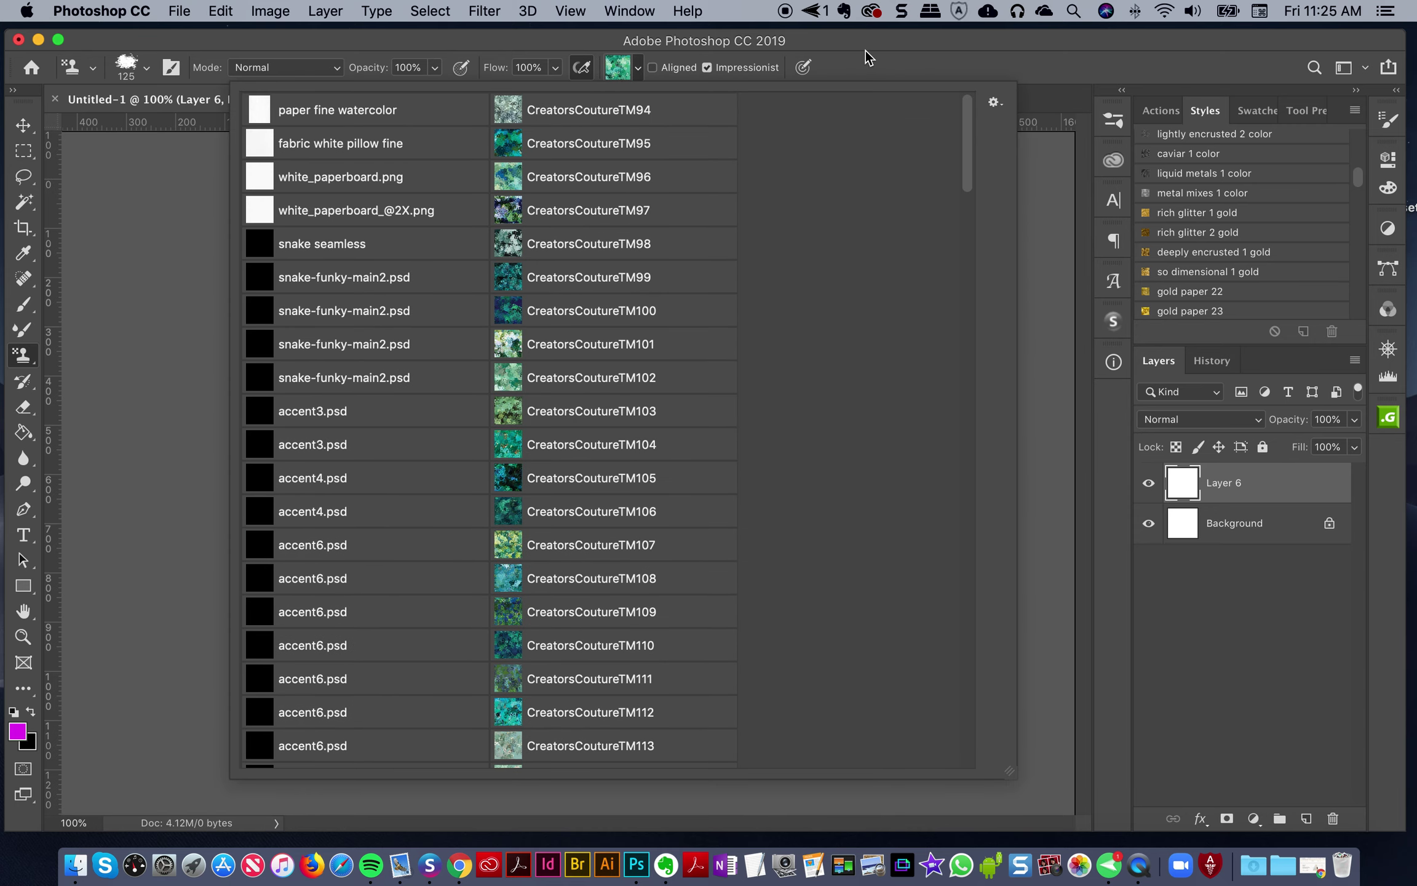
pyautogui.click(866, 52)
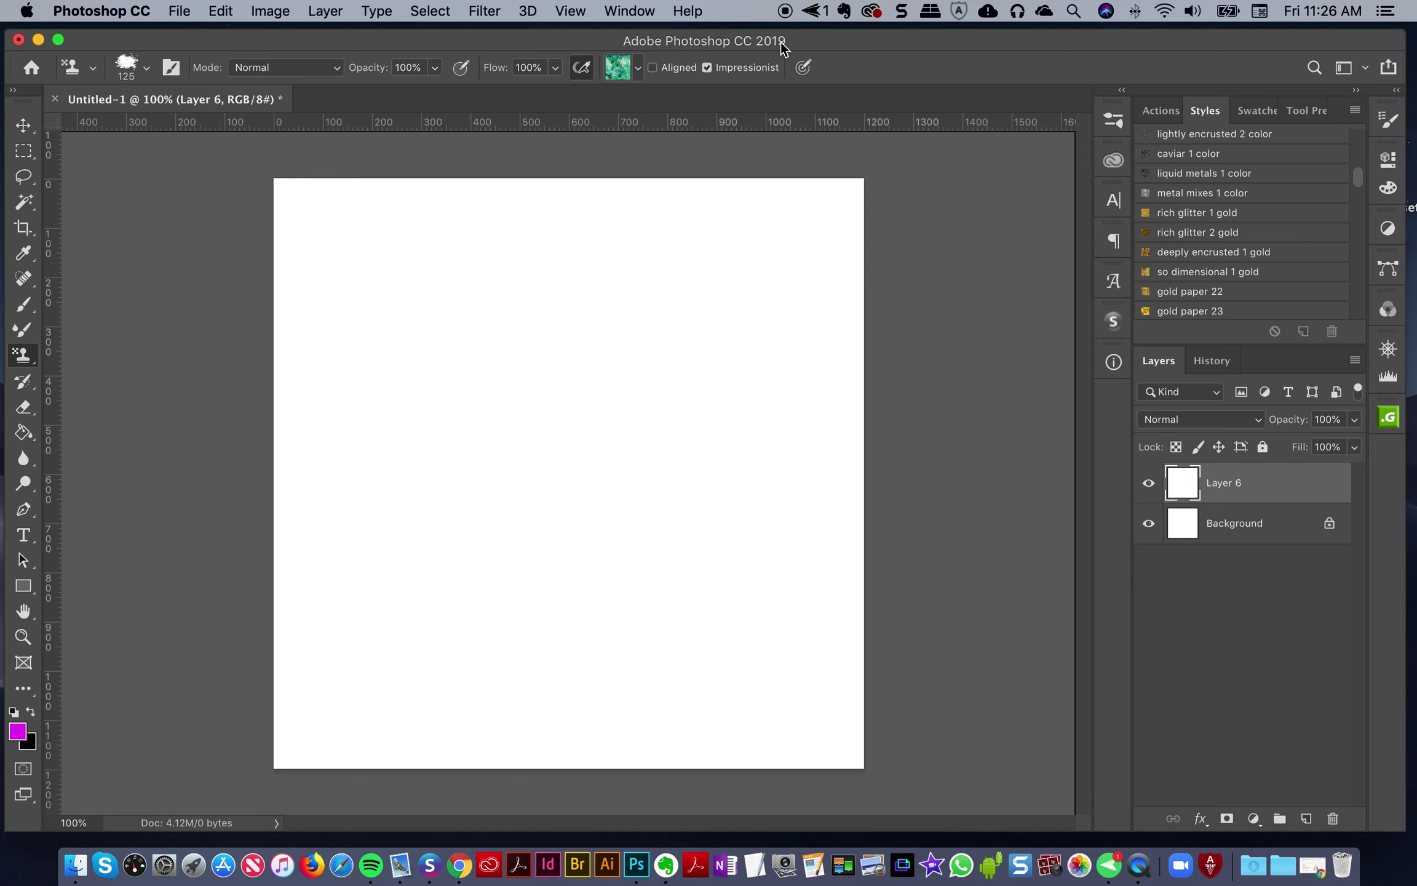
pyautogui.click(621, 69)
pyautogui.scroll(-10, 800, 313)
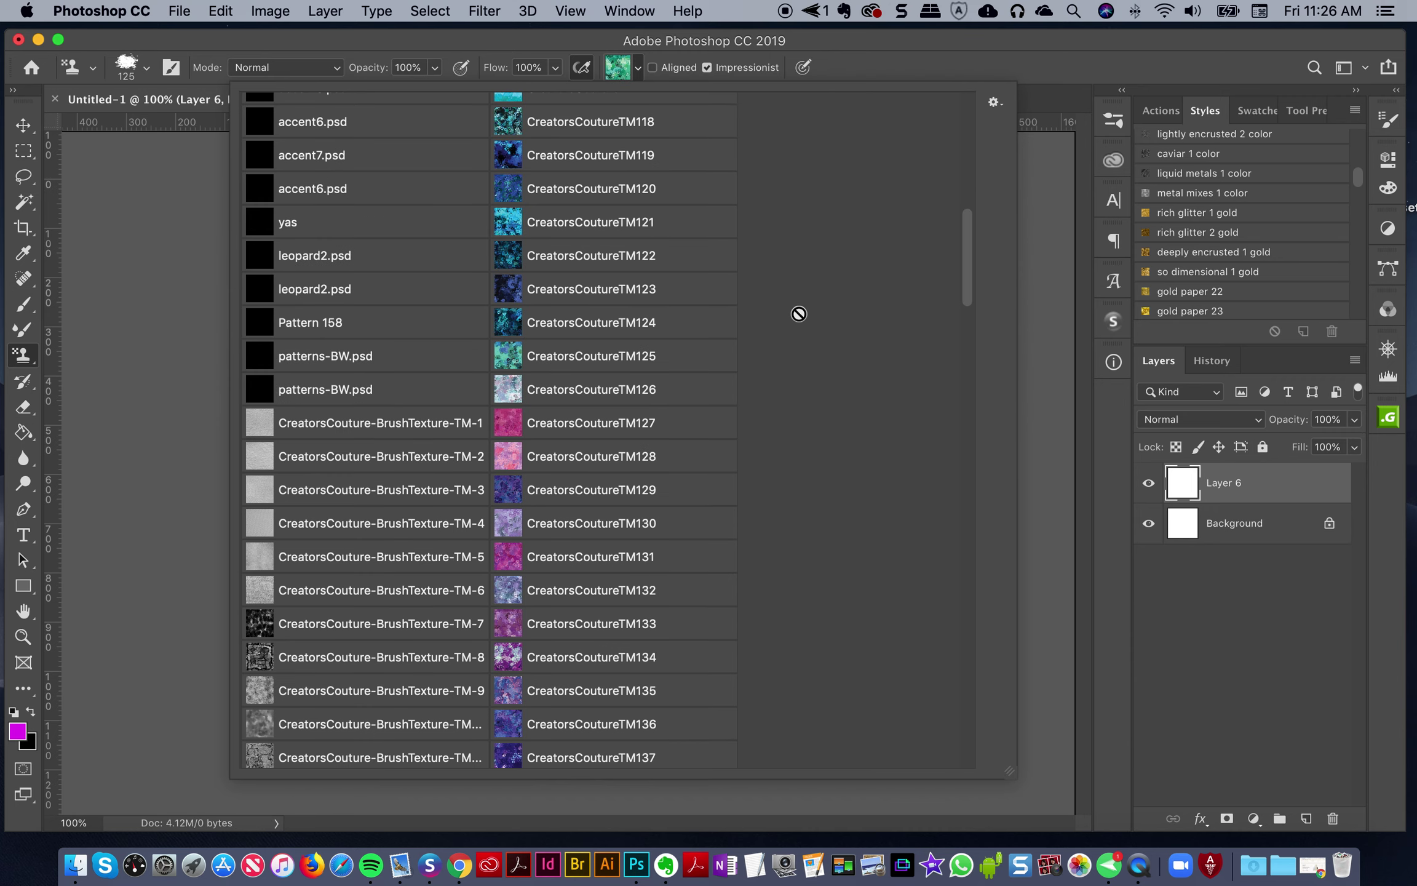
pyautogui.click(853, 49)
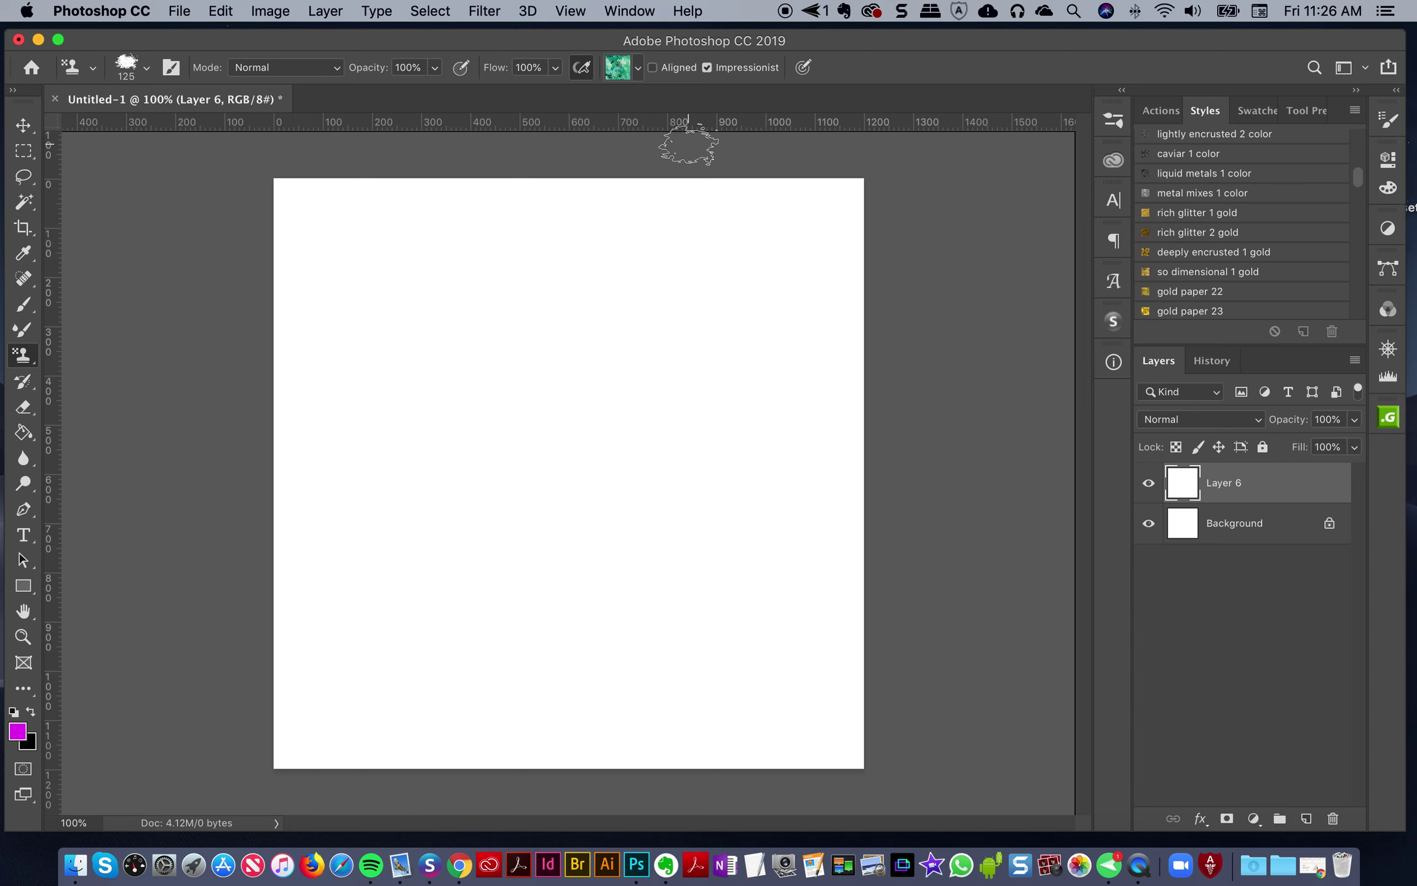
# Step: Minimize Photoshop and compare the Desktop's Photoshop Presets folder with the custom patterns folder of Photoshop CC 2019 in Finder
pyautogui.click(39, 38)
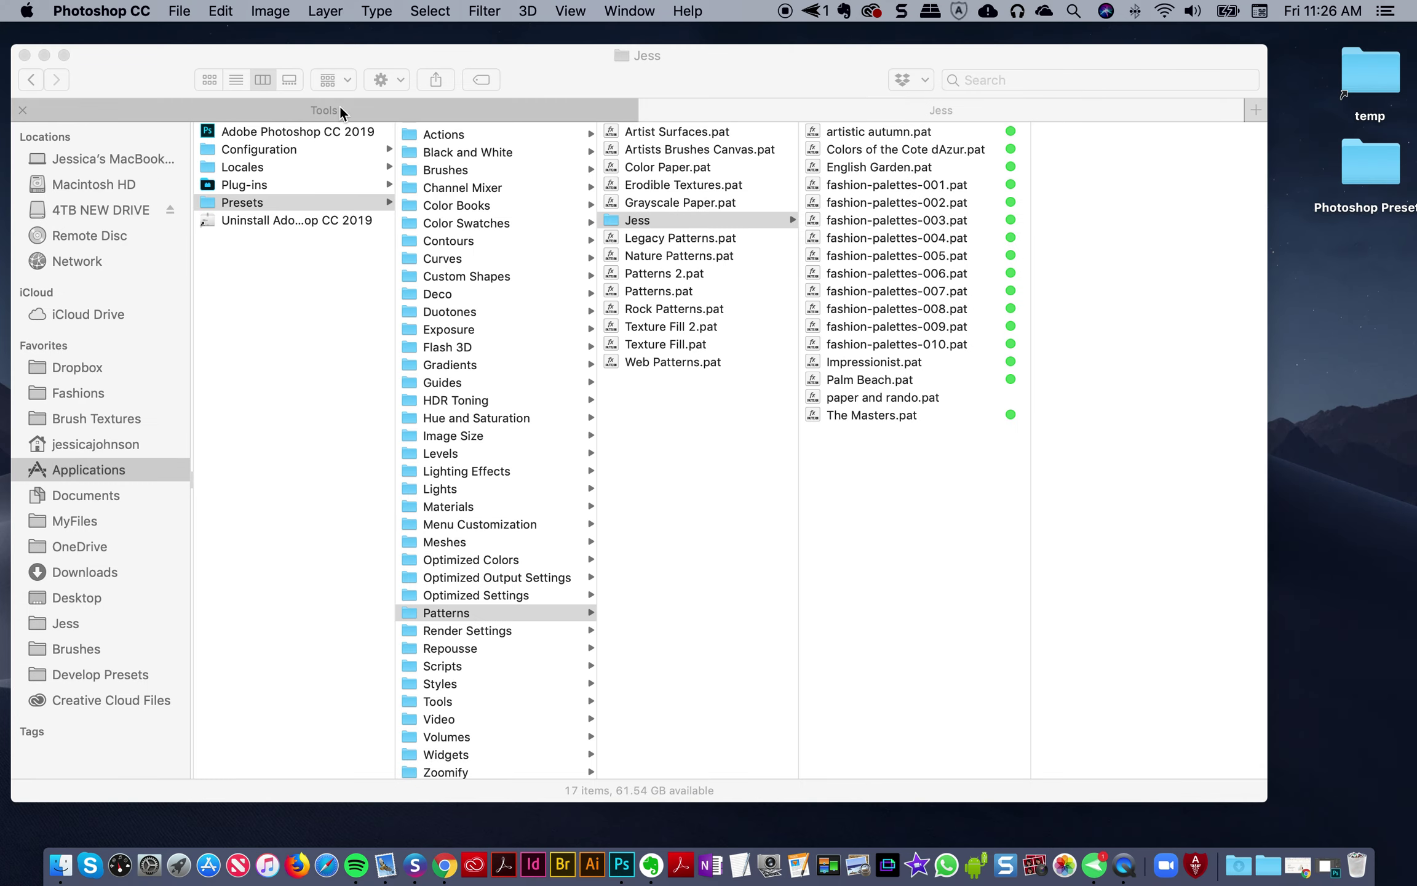
pyautogui.click(549, 64)
pyautogui.click(488, 110)
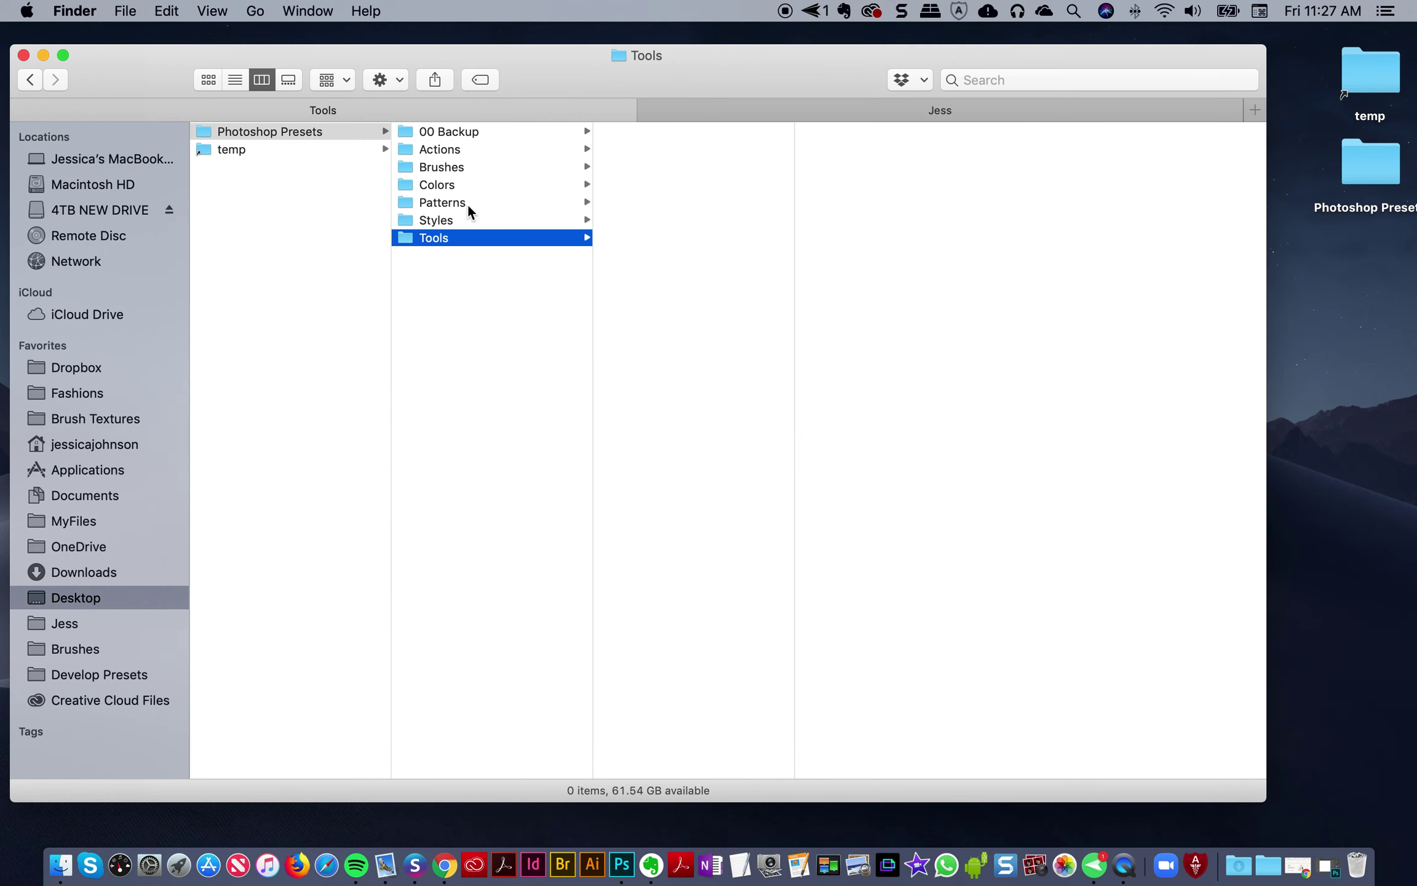
pyautogui.click(723, 115)
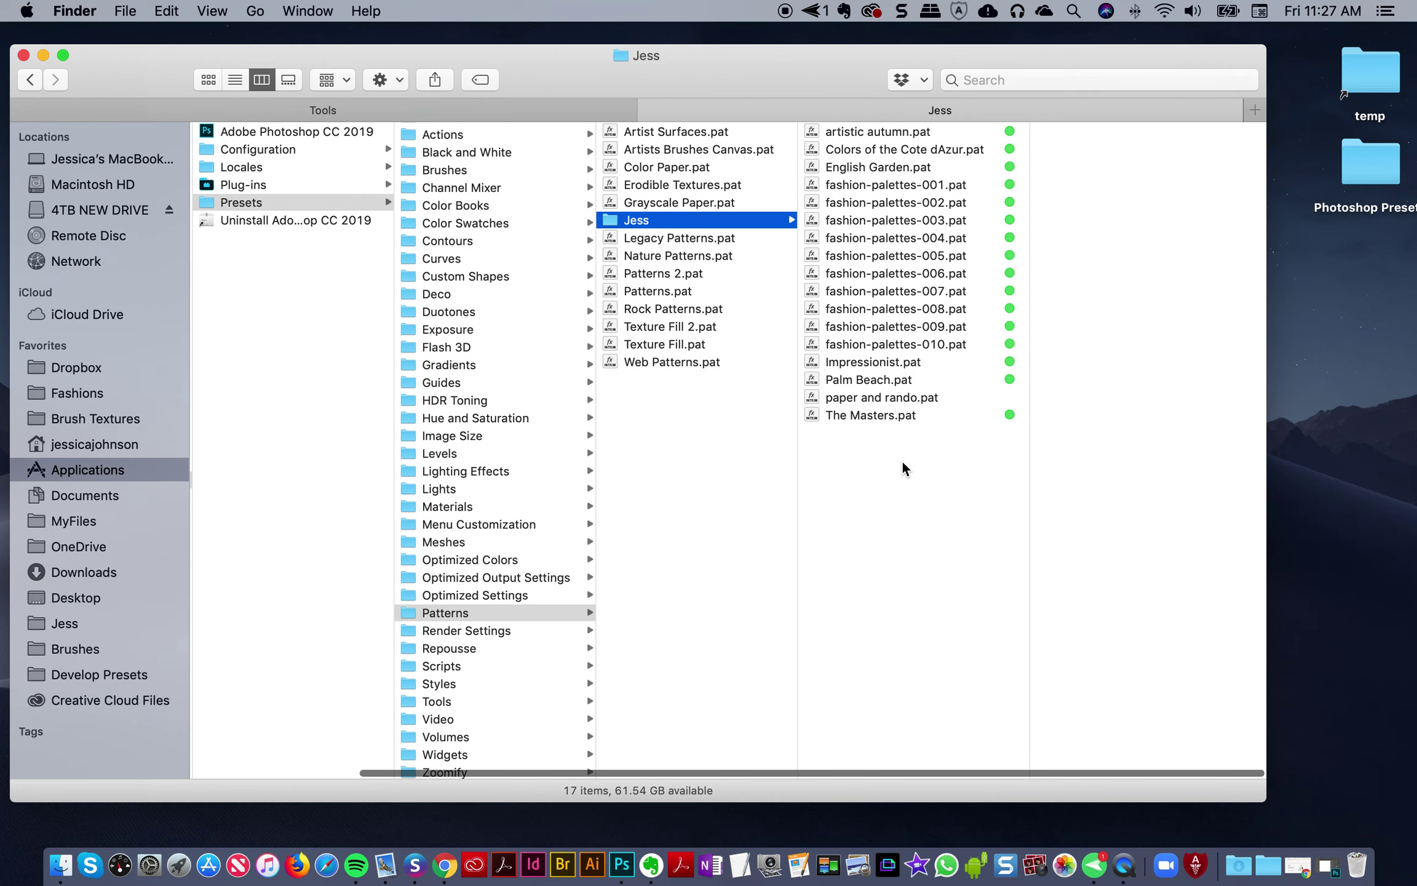
pyautogui.hscroll(-5, 508, 596)
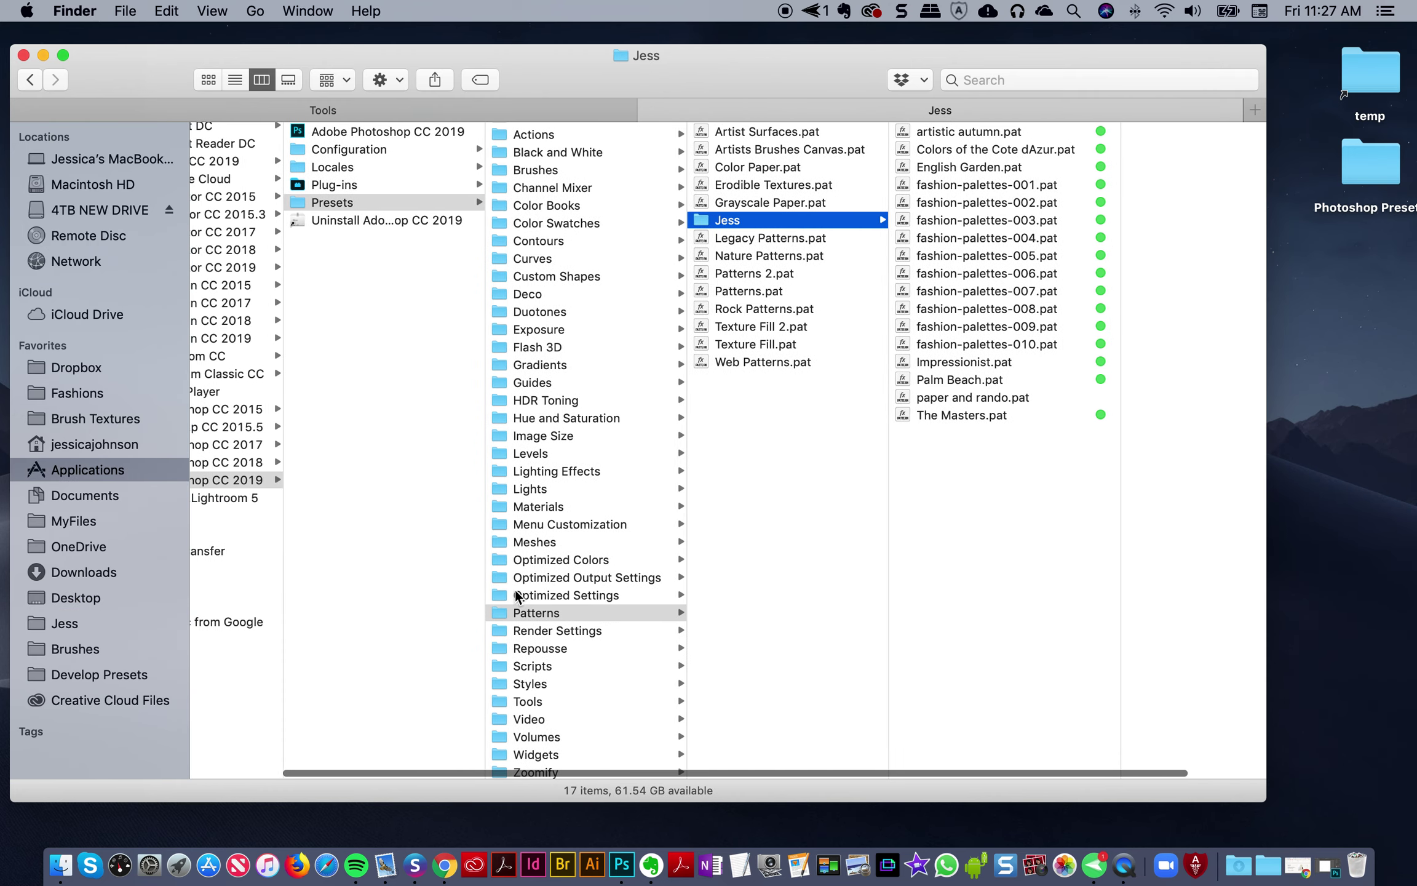
pyautogui.hscroll(3, 886, 503)
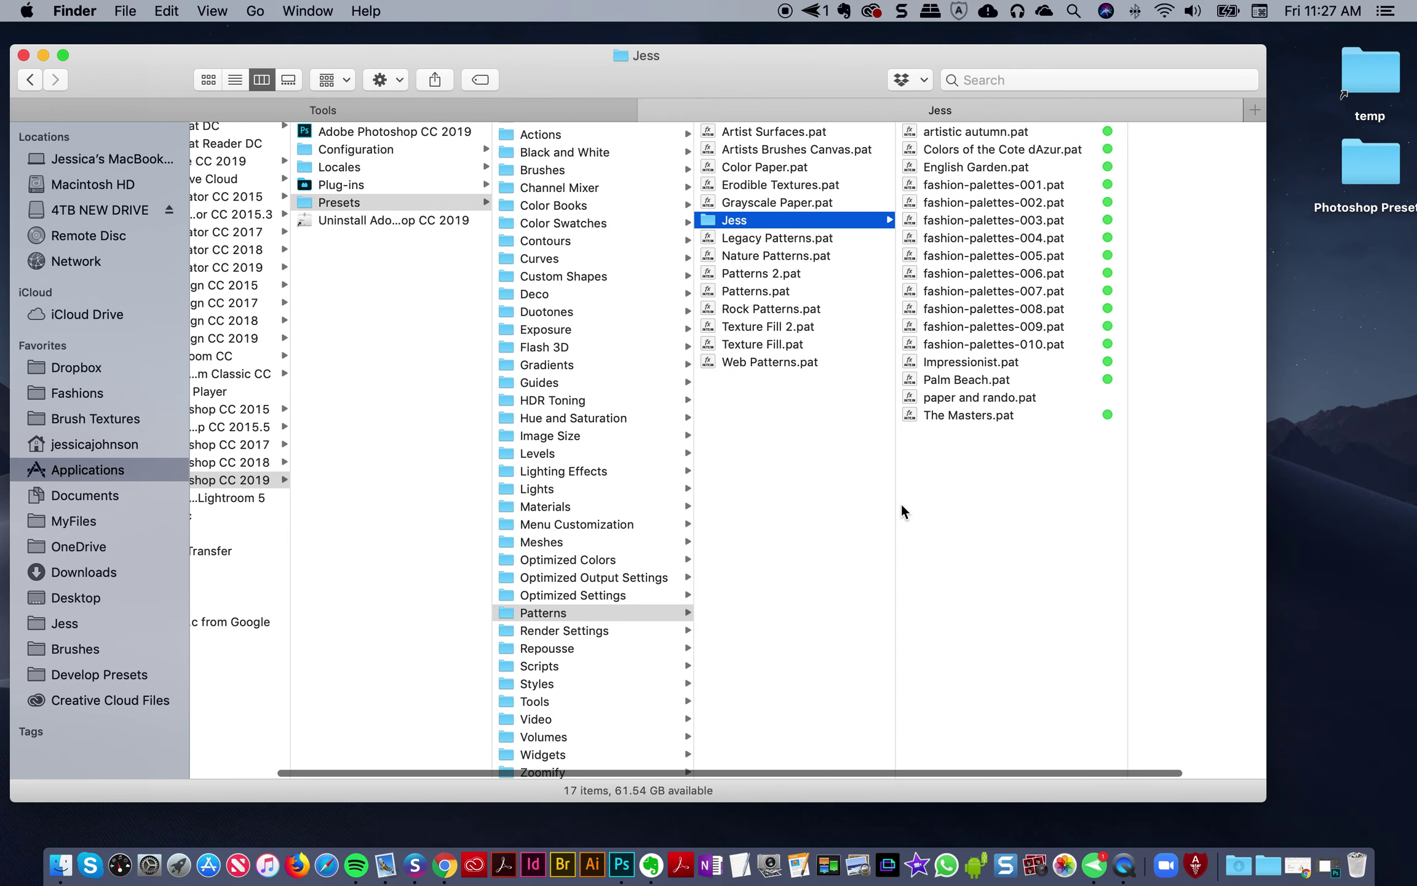